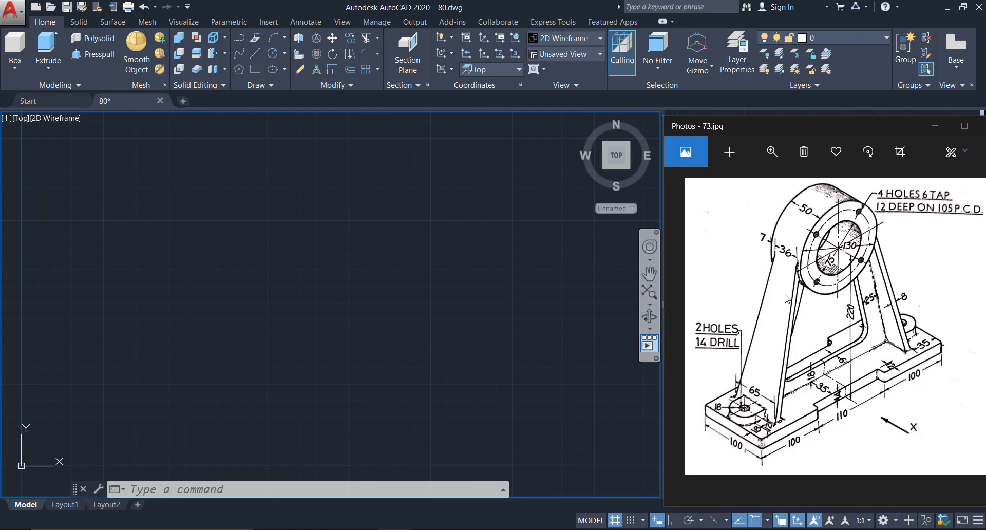
# Switch the model viewport to the Front view.
pyautogui.click(479, 209)
pyautogui.click(331, 290)
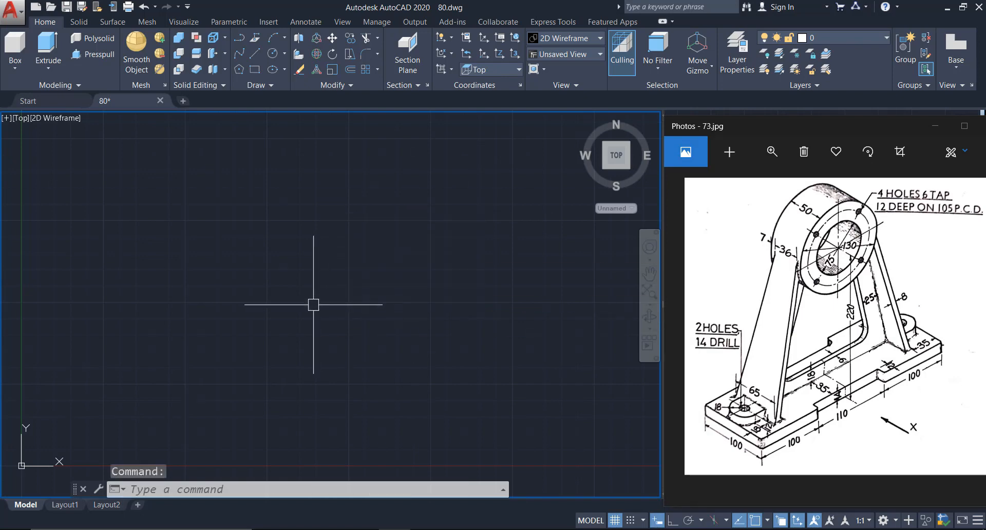
pyautogui.click(18, 119)
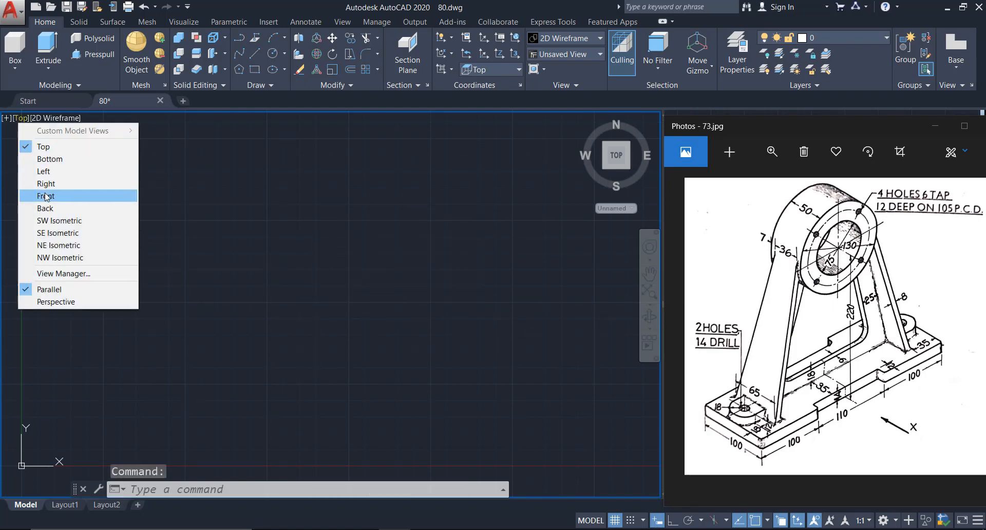
pyautogui.click(46, 198)
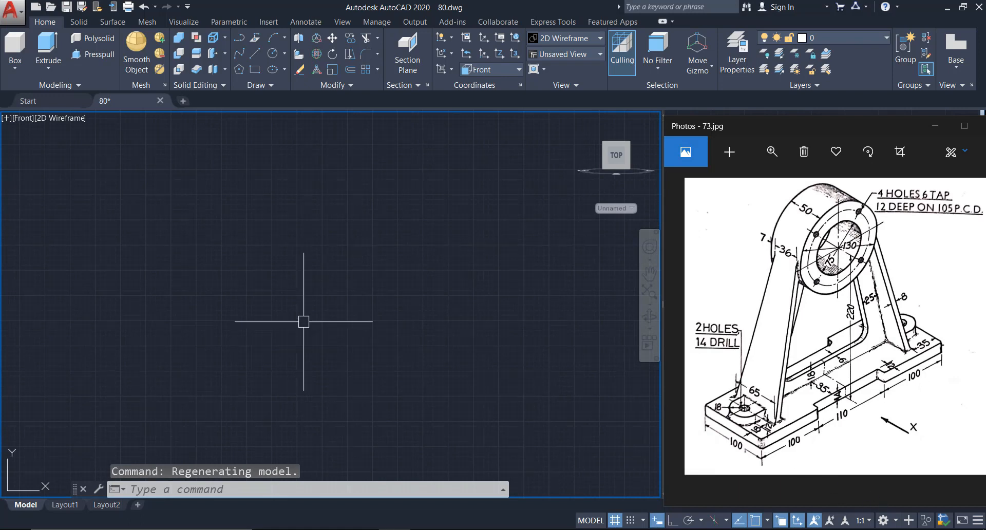
# Draw the base plate's front profile as a rectangle 310 long and 14 wide.
pyautogui.write('REC')
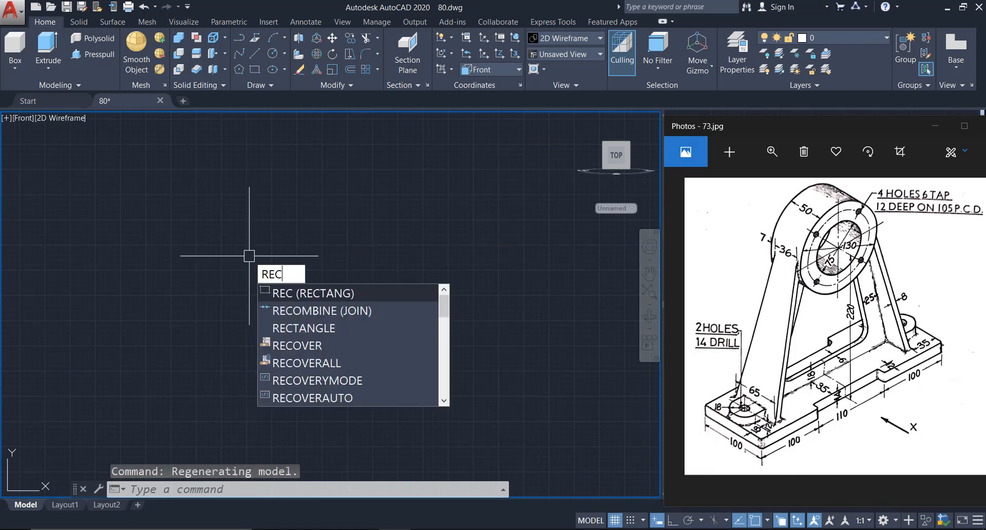
pyautogui.press('Return')
pyautogui.click(75, 220)
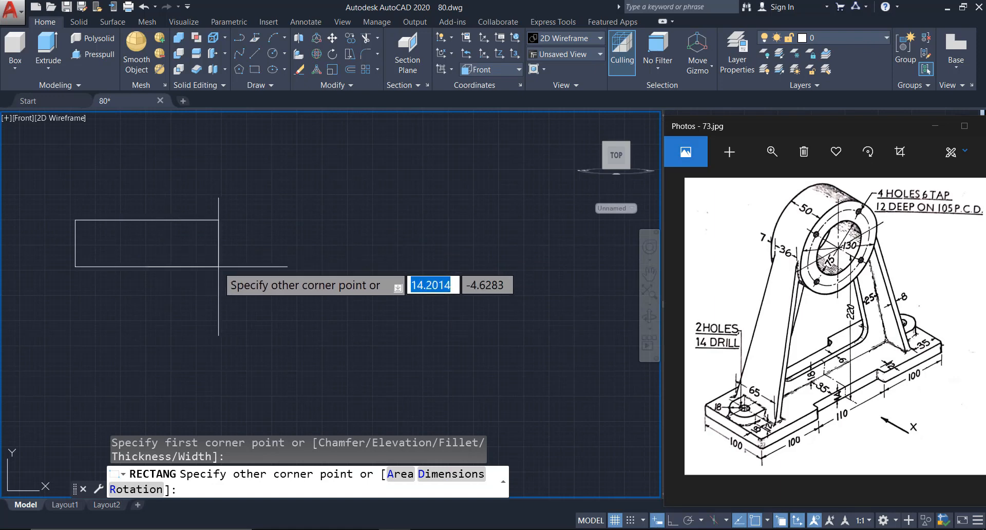
pyautogui.write('D')
pyautogui.press('Return')
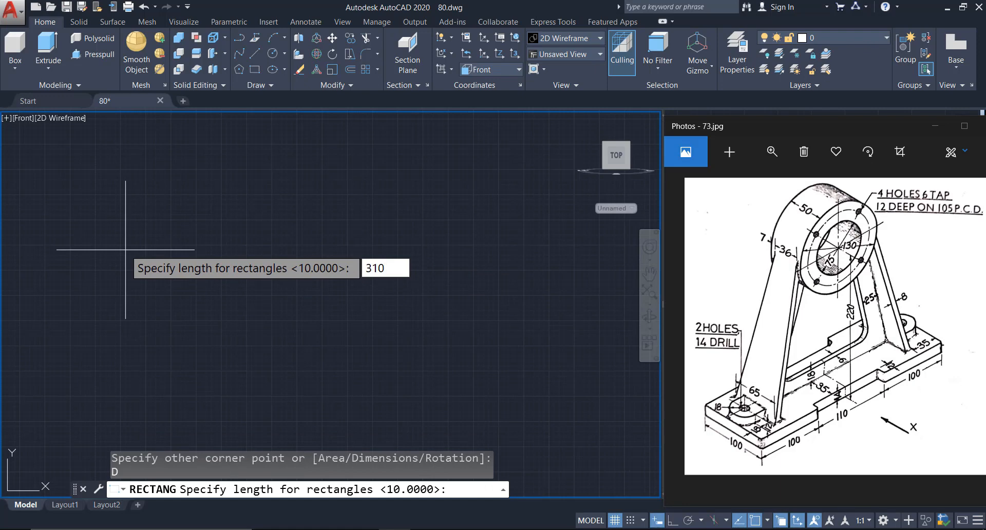
pyautogui.write('310')
pyautogui.press('Return')
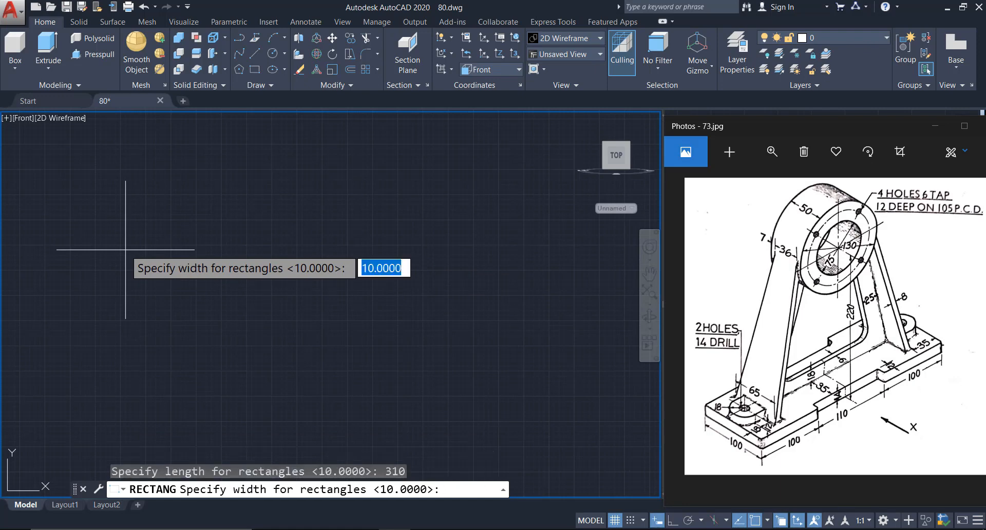
pyautogui.write('14')
pyautogui.press('Return')
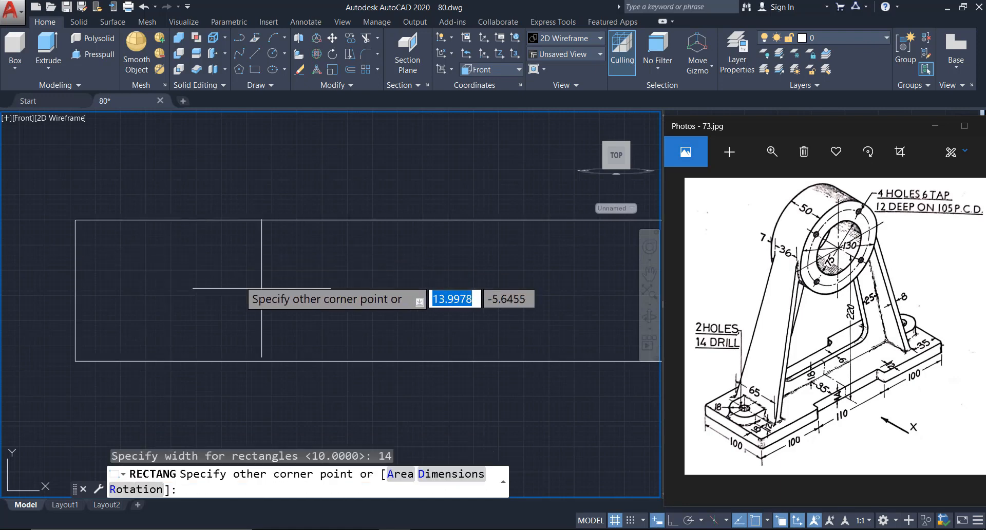
pyautogui.click(265, 290)
# Draw a circle of diameter 75 centred on the midpoint of the base rectangle's lower edge.
pyautogui.scroll(-5, 265, 298)
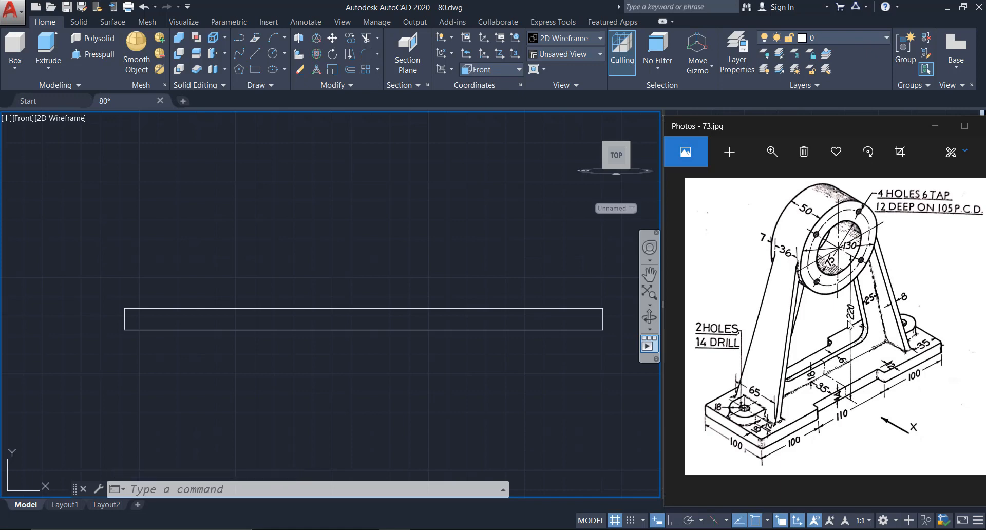
pyautogui.write('c')
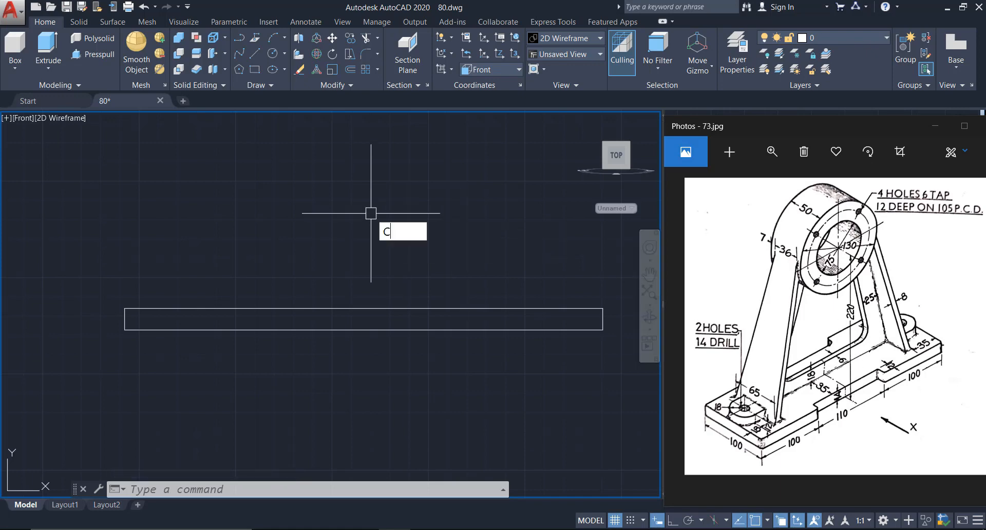
pyautogui.press('Return')
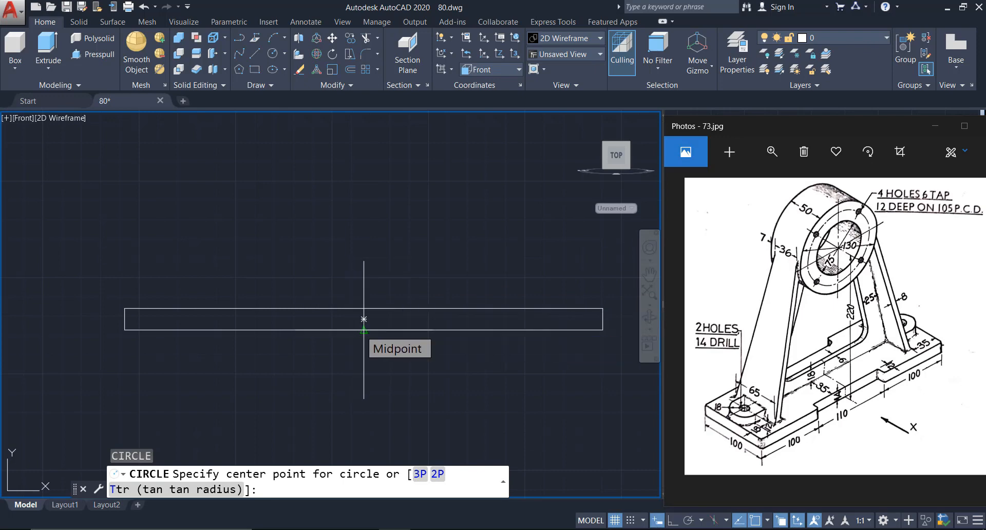
pyautogui.click(364, 318)
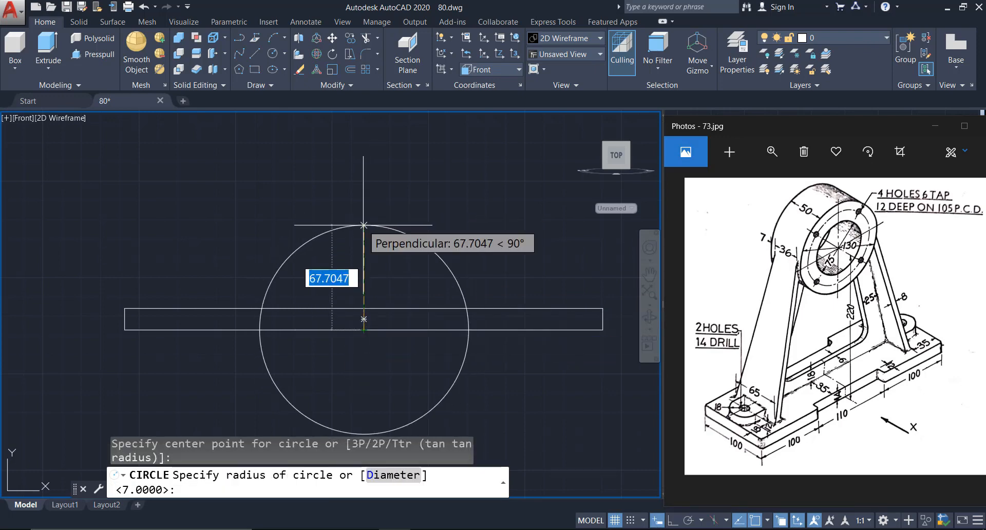
pyautogui.write('D')
pyautogui.press('Return')
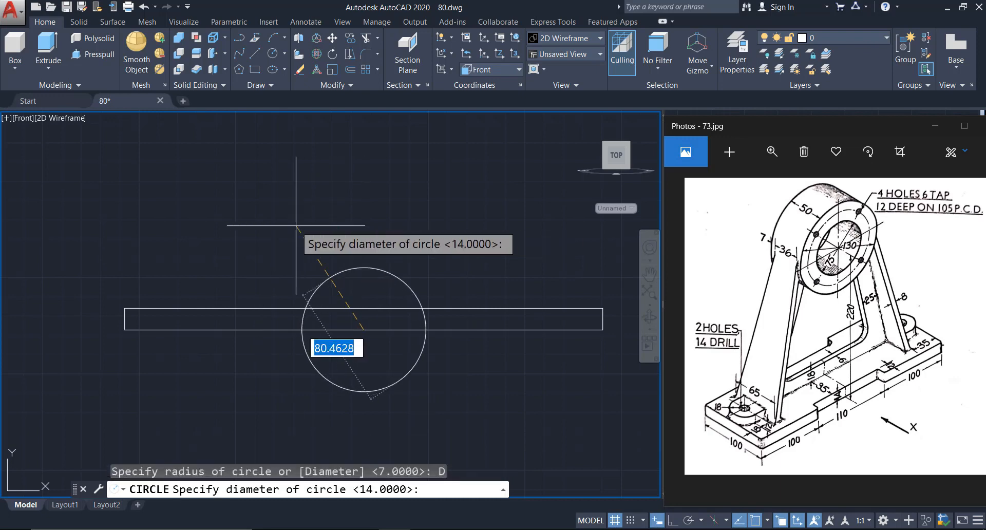
pyautogui.write('75')
pyautogui.press('Return')
# Draw a concentric circle of diameter 130 around the 75 circle, centred on the lower edge's midpoint.
pyautogui.write('c')
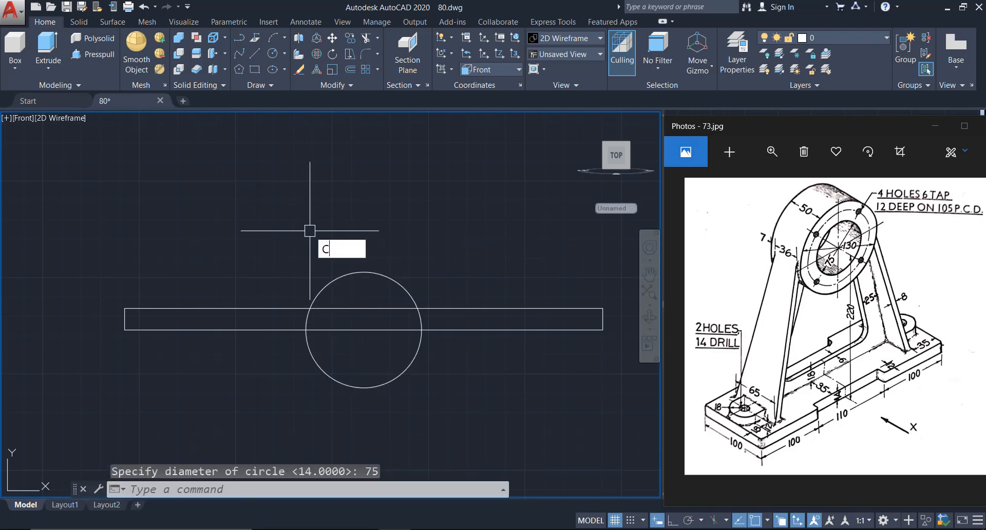
pyautogui.press('Return')
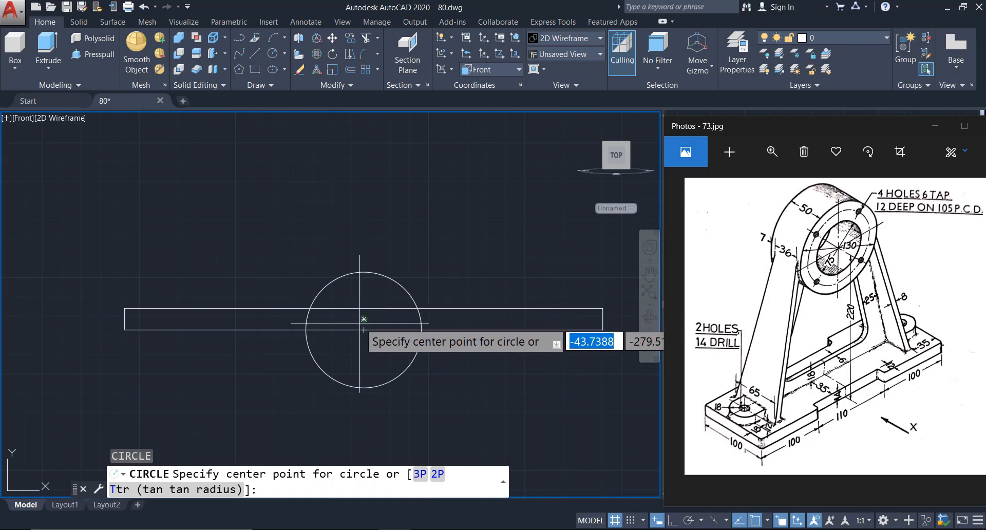
pyautogui.click(364, 319)
pyautogui.write('D')
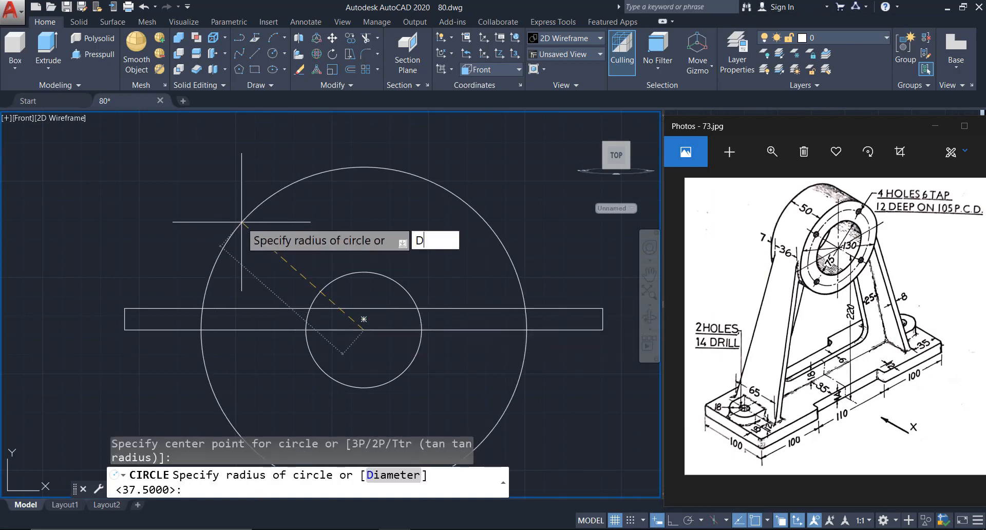
pyautogui.press('Return')
pyautogui.write('130')
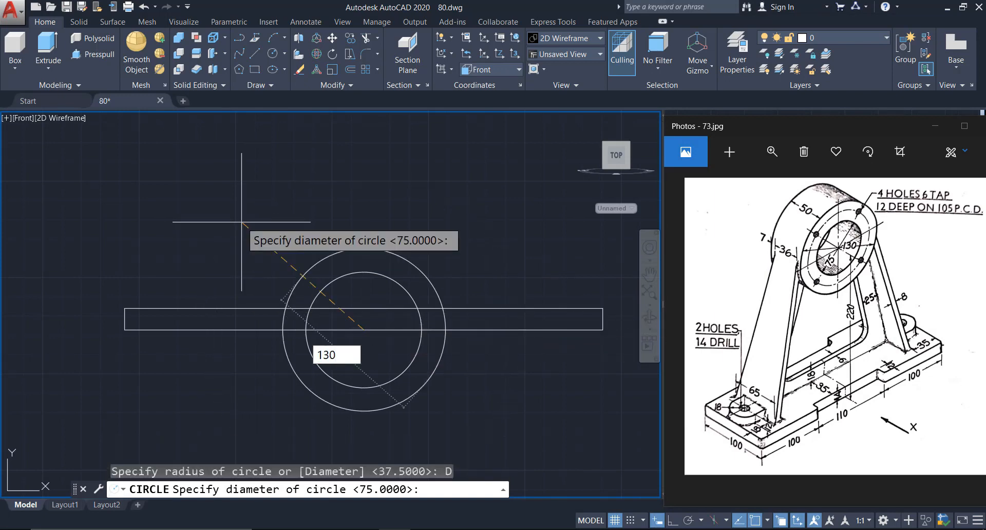
pyautogui.press('Return')
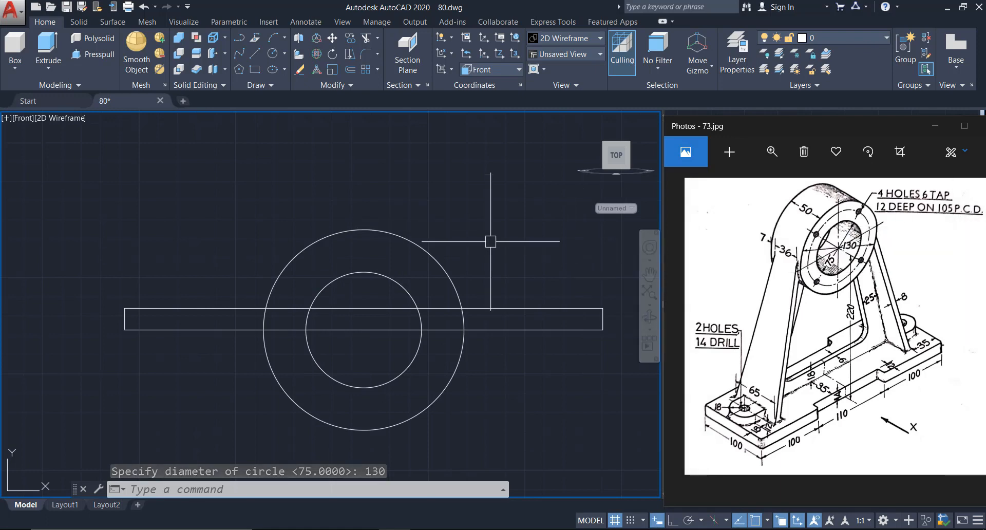
# Move both circles straight up by 220 with Ortho turned on.
pyautogui.click(389, 212)
pyautogui.click(355, 279)
pyautogui.scroll(-2, 322, 452)
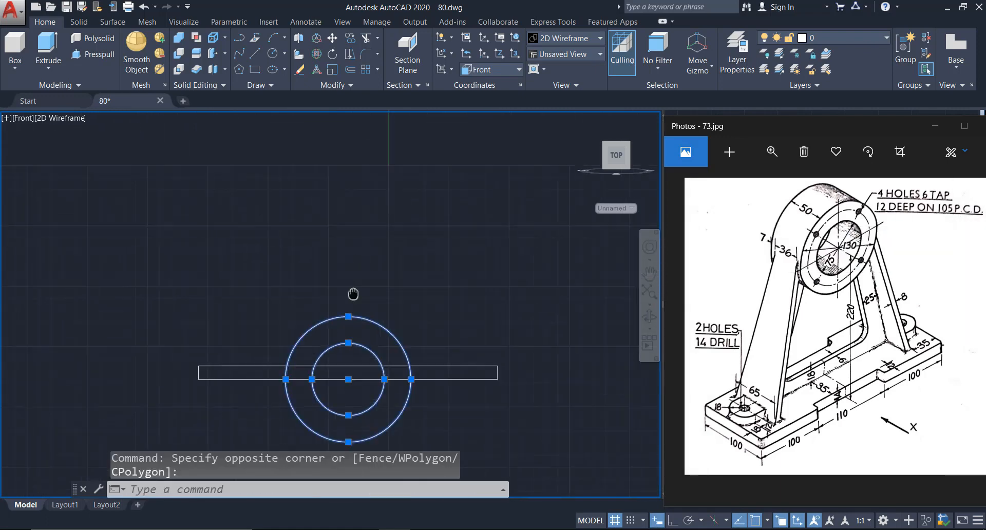
pyautogui.write('m')
pyautogui.press('Return')
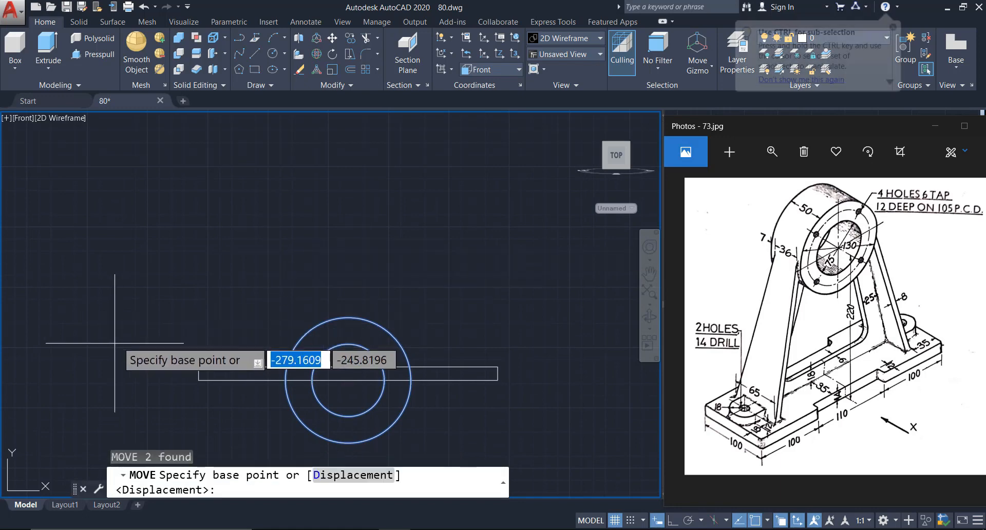
pyautogui.click(57, 374)
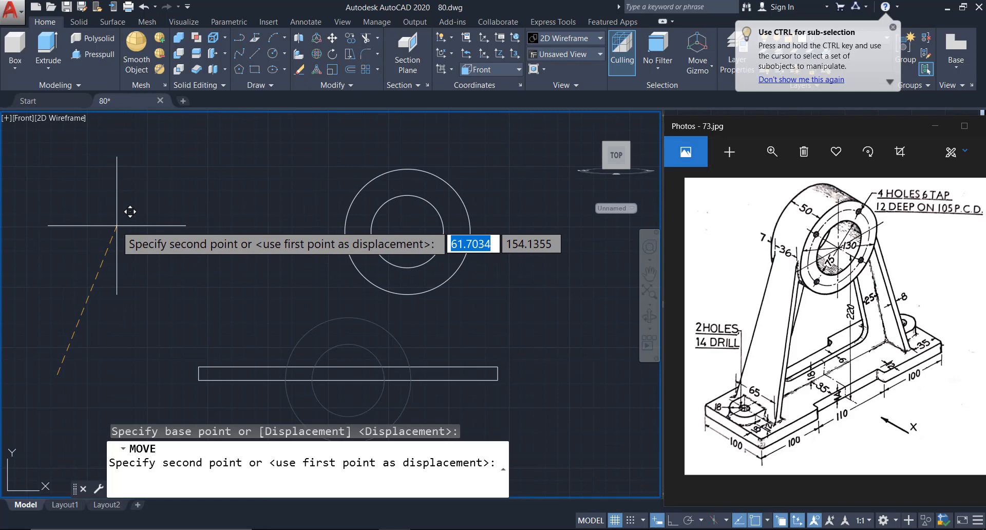
pyautogui.press('F8')
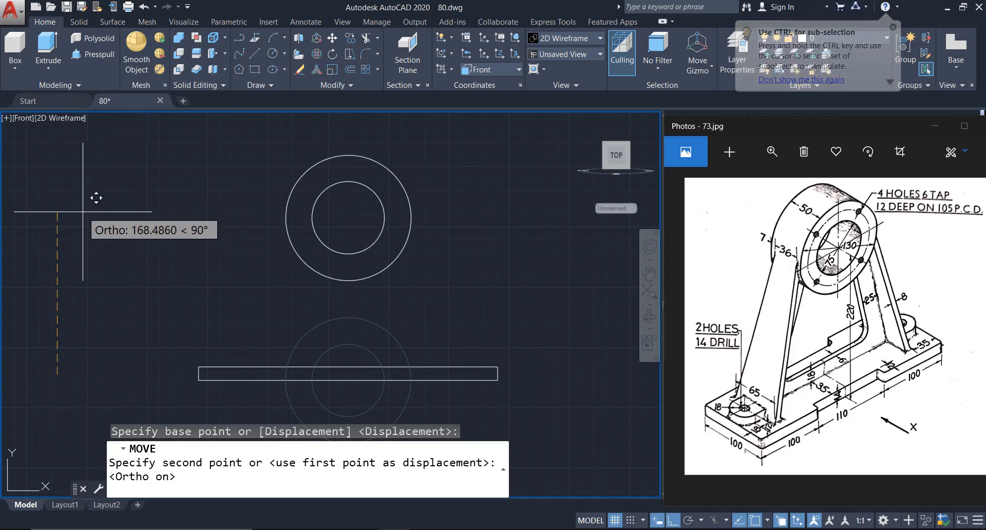
pyautogui.write('220')
pyautogui.press('Return')
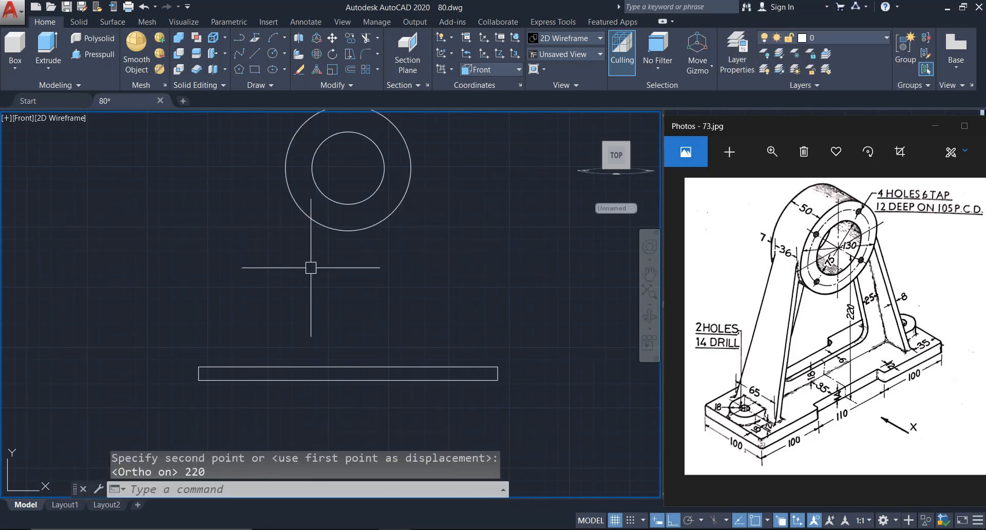
# Draw a line from the base's upper-right corner 35 to the left, continuing up to a tangent point on the outer circle's right side.
pyautogui.moveTo(316, 266); pyautogui.dragTo(316, 288, button='middle')
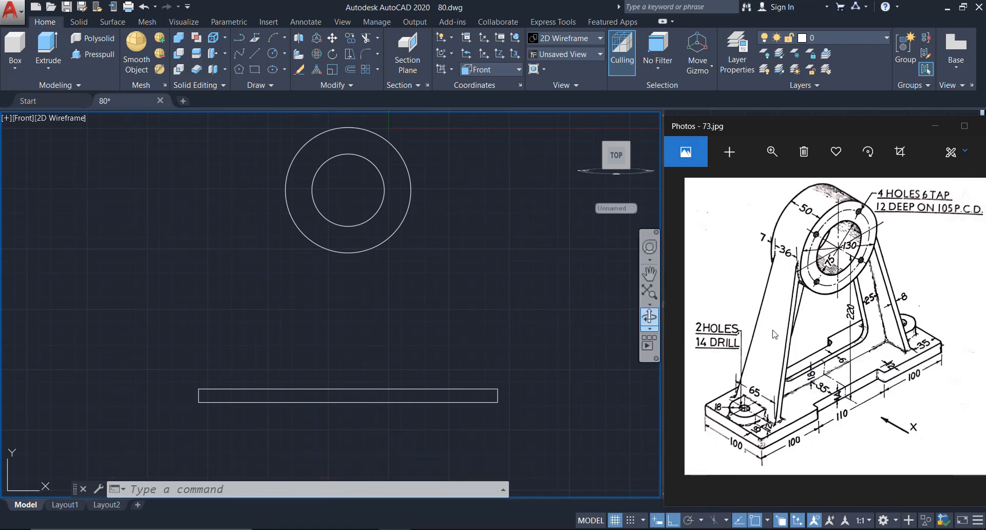
pyautogui.write('l')
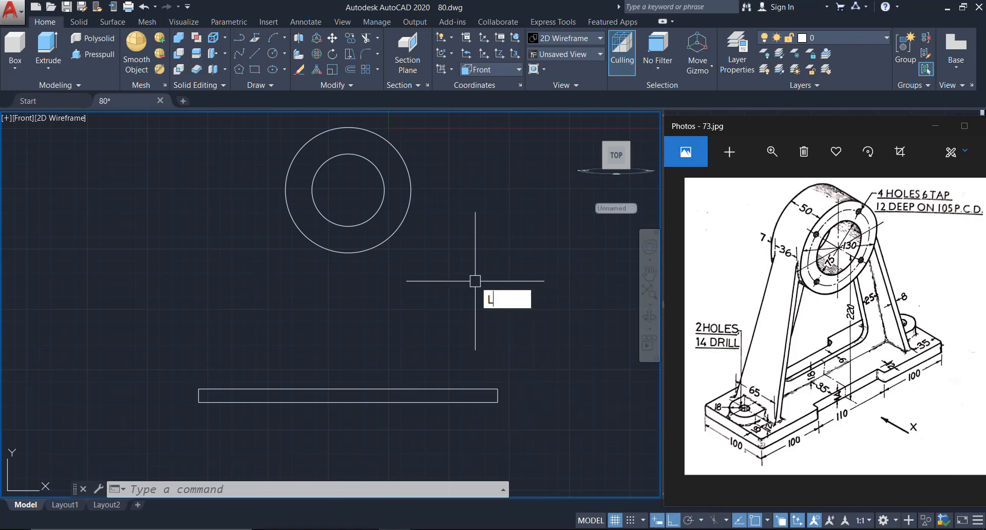
pyautogui.press('Return')
pyautogui.click(495, 386)
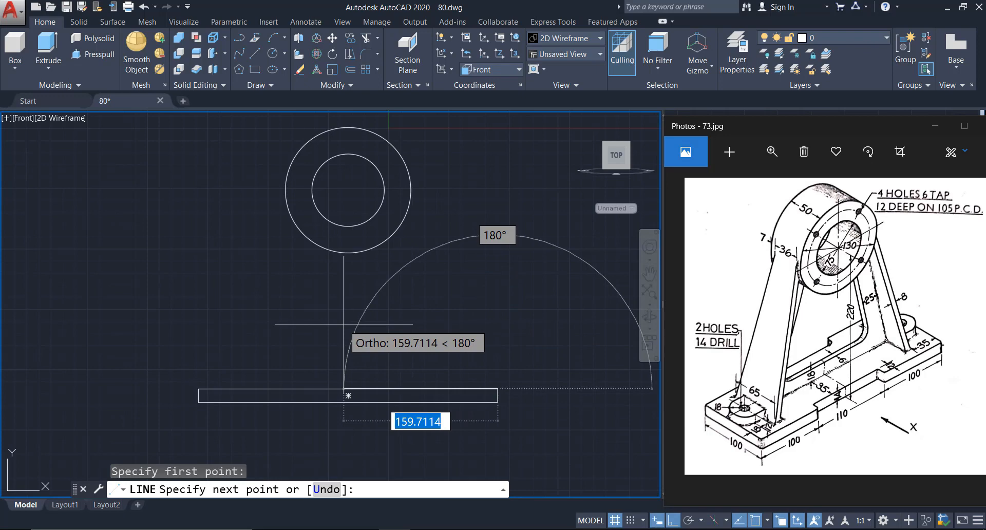
pyautogui.write('35')
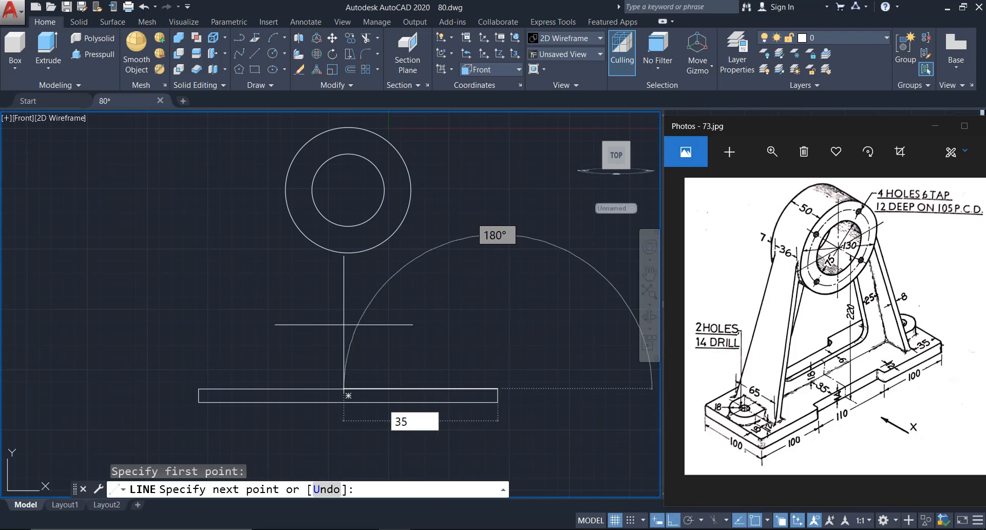
pyautogui.press('Return')
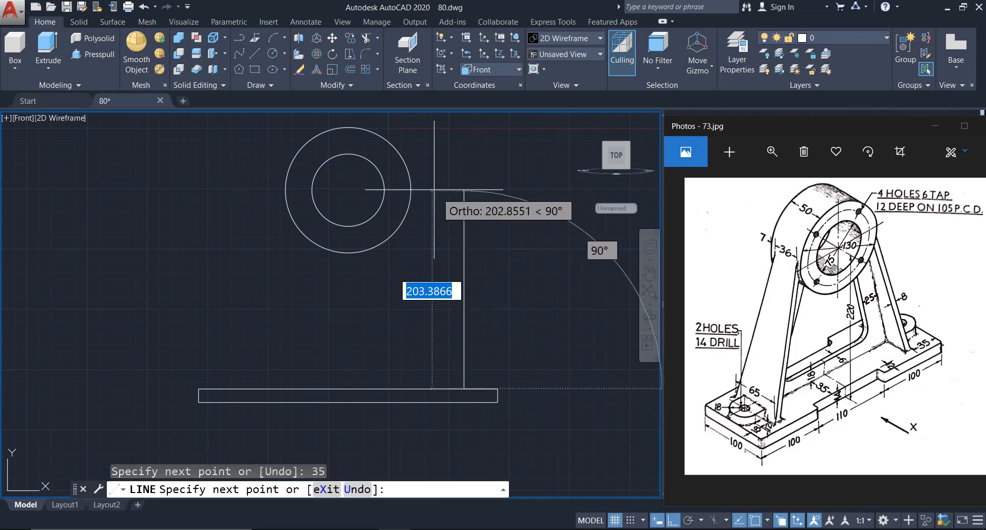
pyautogui.click(409, 173)
pyautogui.press('Escape')
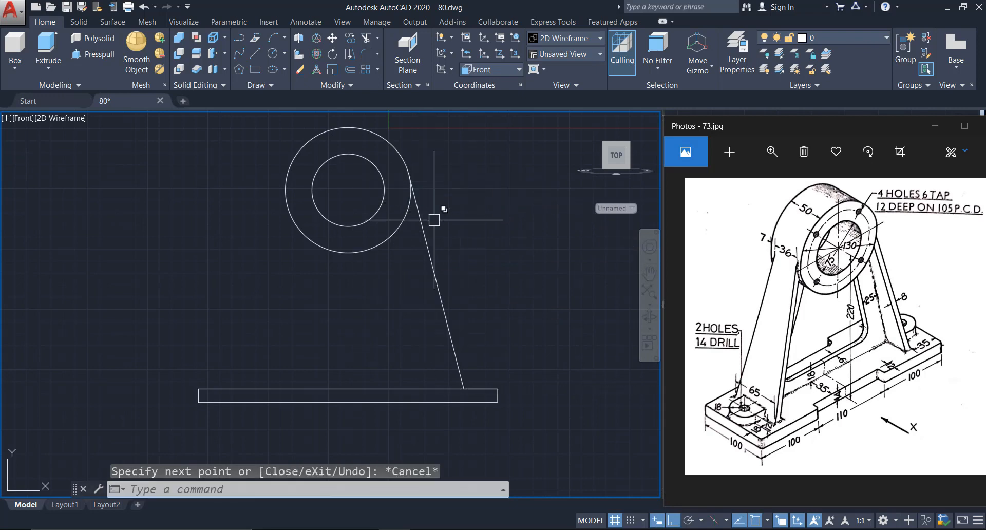
# Offset the slanted tangent line by 8 toward the inside of the bracket.
pyautogui.moveTo(397, 224); pyautogui.dragTo(405, 238, button='middle')
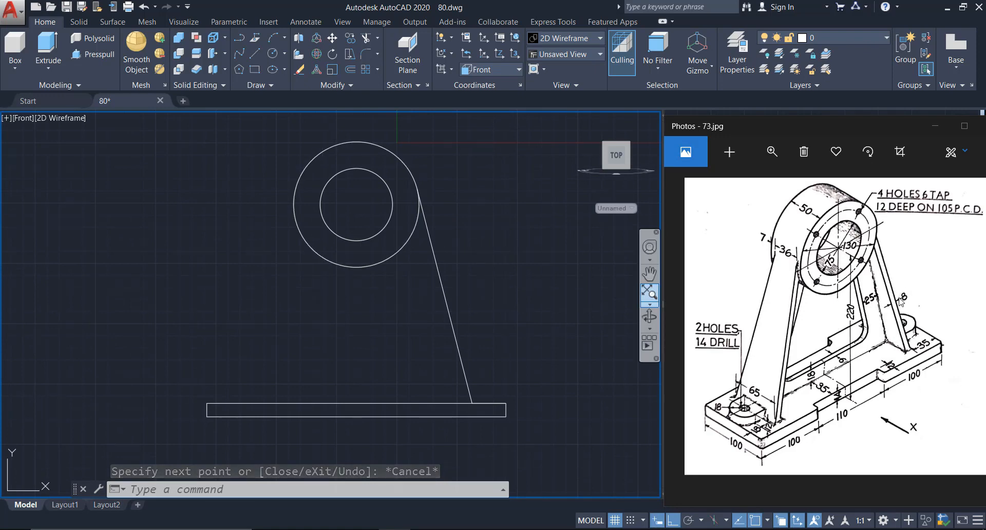
pyautogui.write('o')
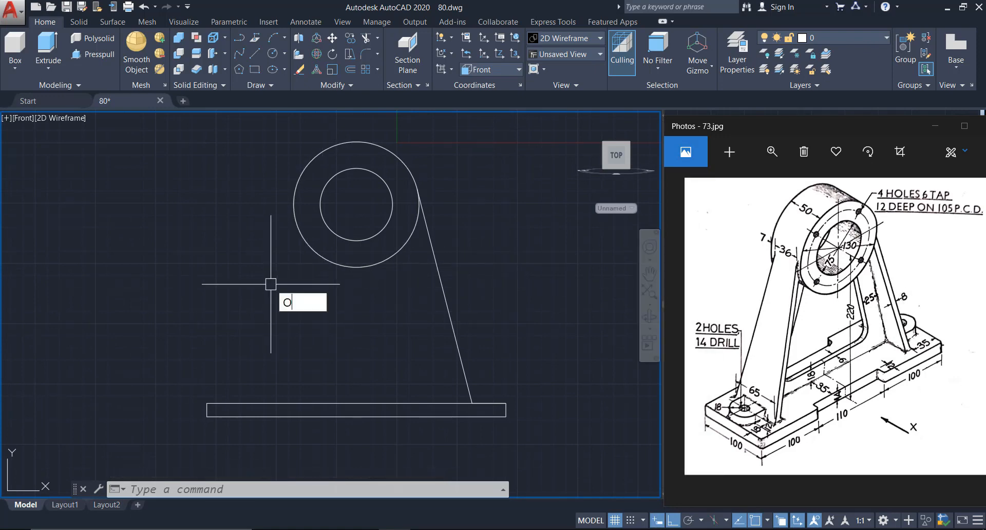
pyautogui.press('Return')
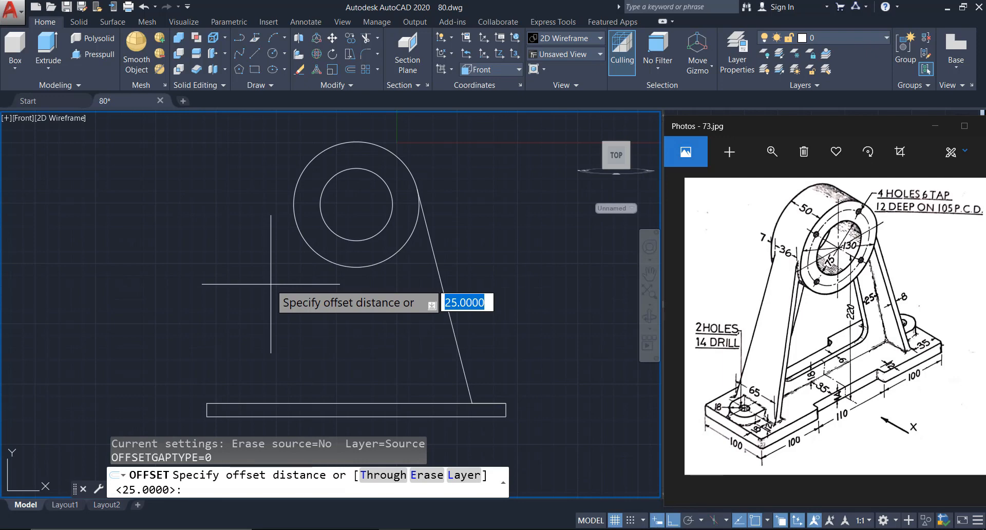
pyautogui.press('Return')
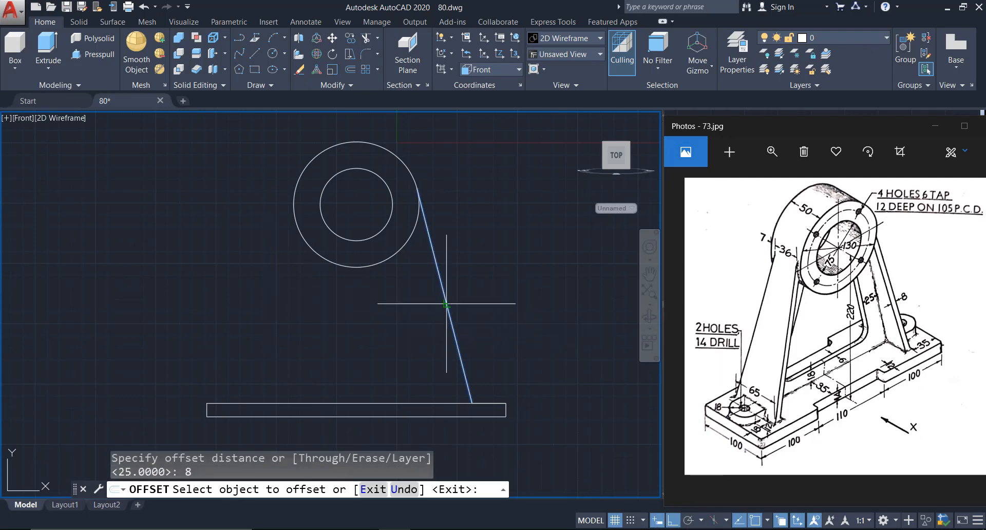
pyautogui.click(445, 303)
pyautogui.click(349, 329)
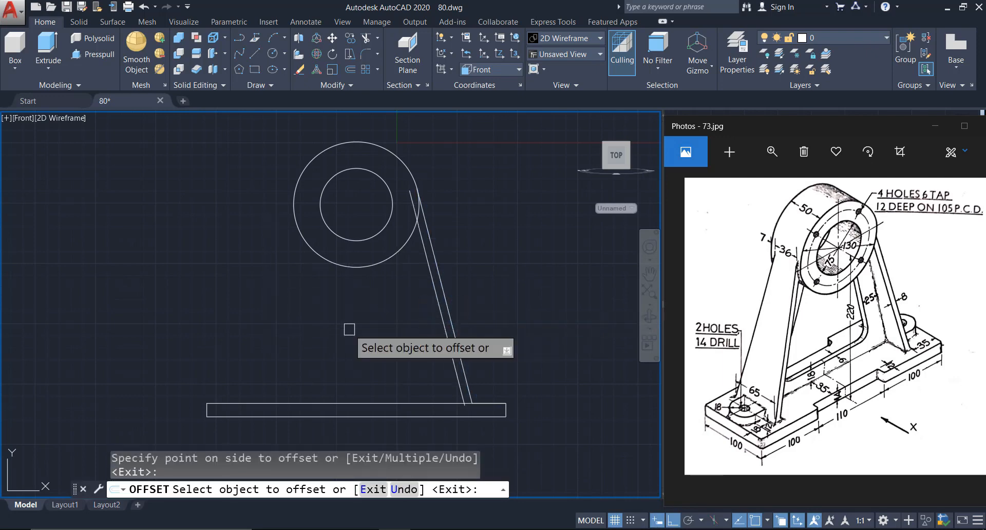
pyautogui.press('Escape')
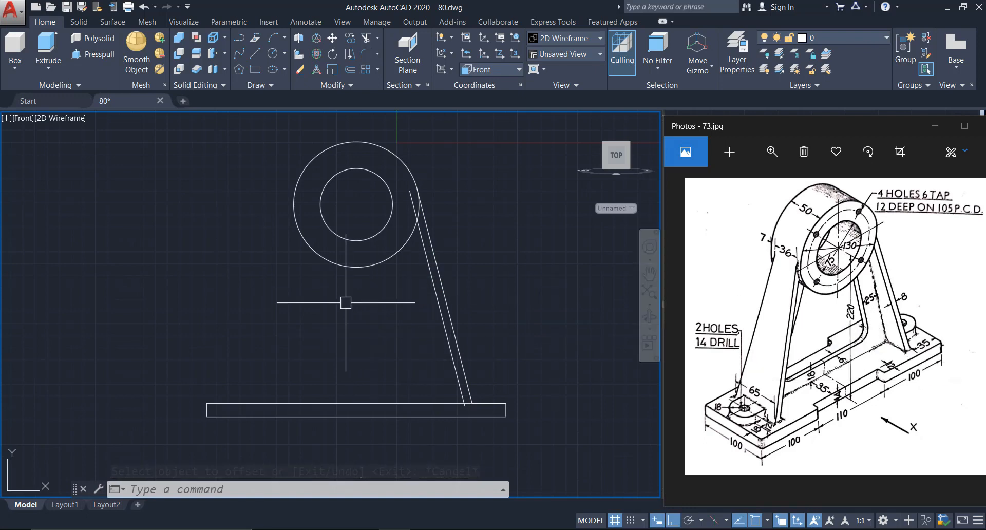
# Offset the inner slanted line by 25 toward the inside of the bracket.
pyautogui.write('o')
pyautogui.press('Return')
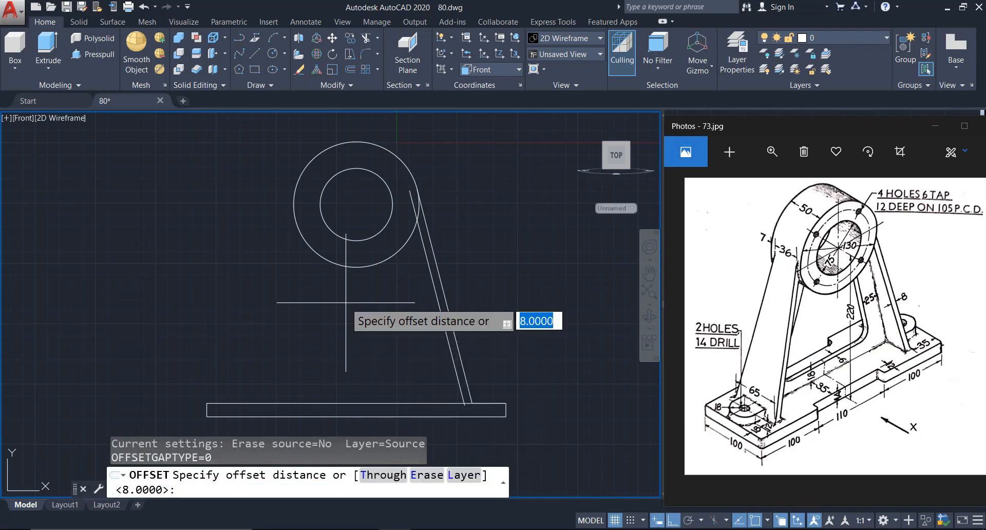
pyautogui.press('Return')
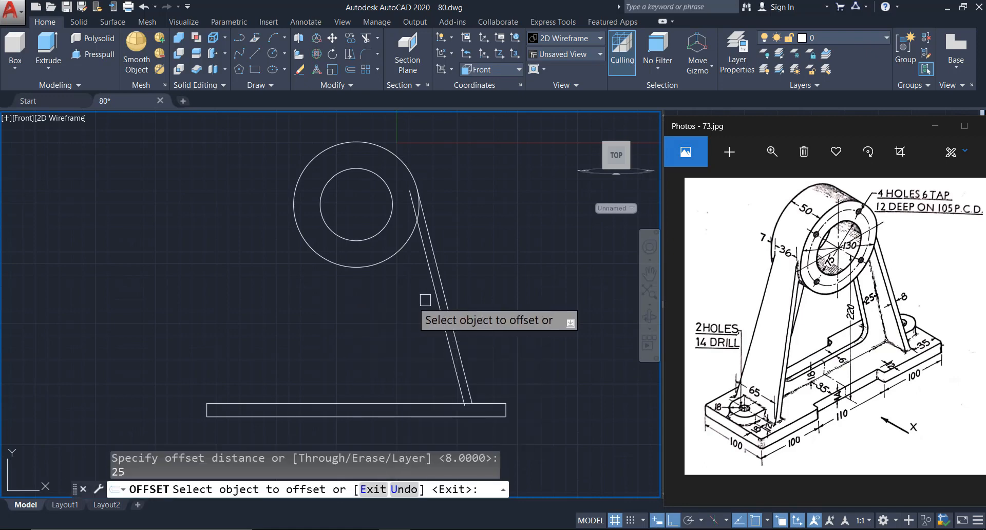
pyautogui.click(436, 301)
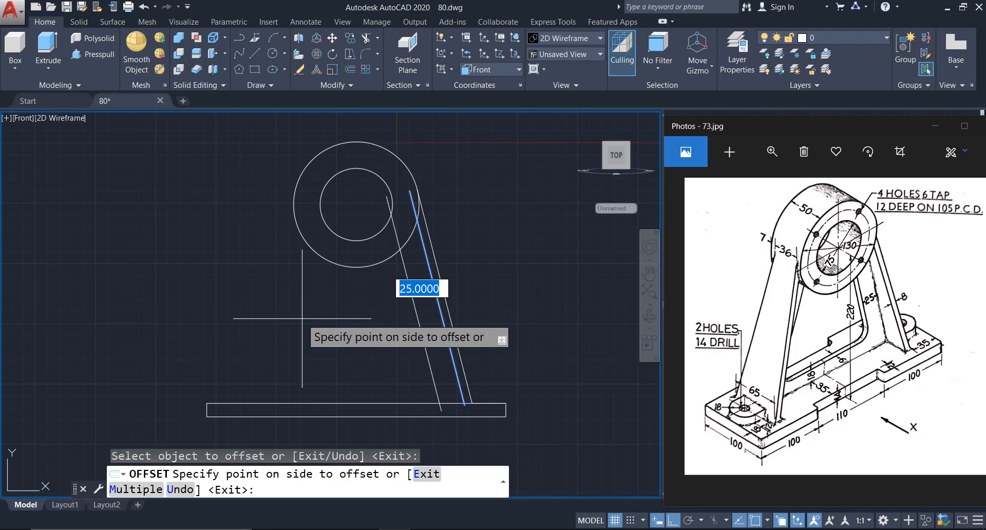
pyautogui.click(302, 319)
pyautogui.press('Escape')
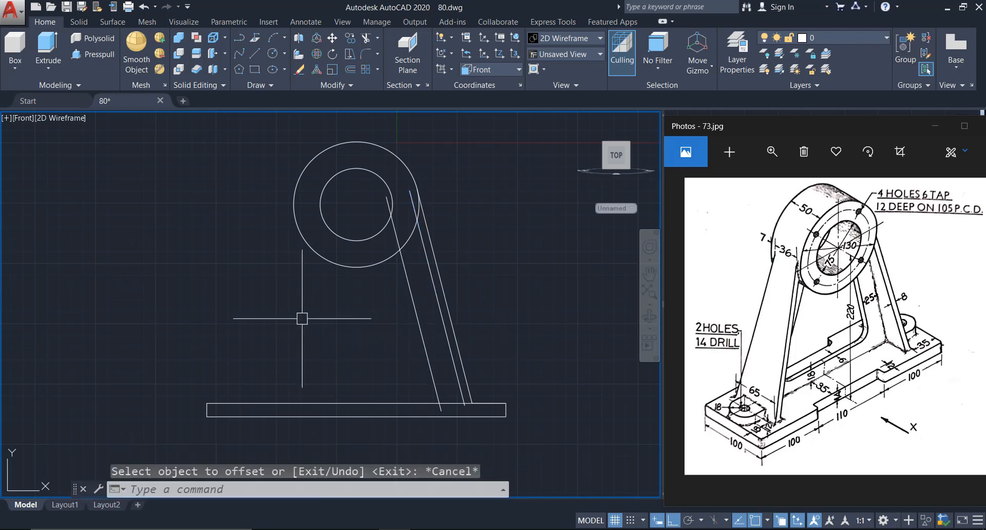
# Explode the base rectangle into separate lines.
pyautogui.scroll(2, 351, 340)
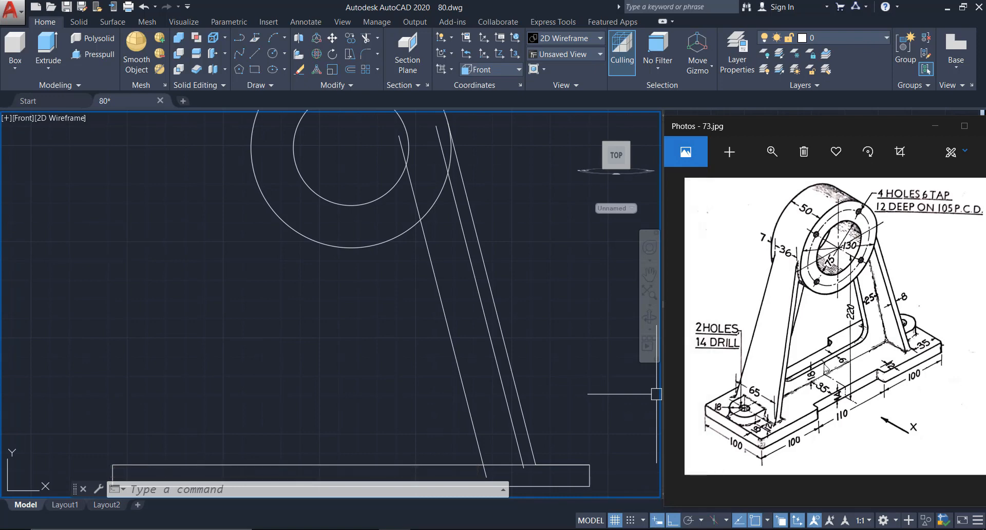
pyautogui.scroll(-2, 310, 341)
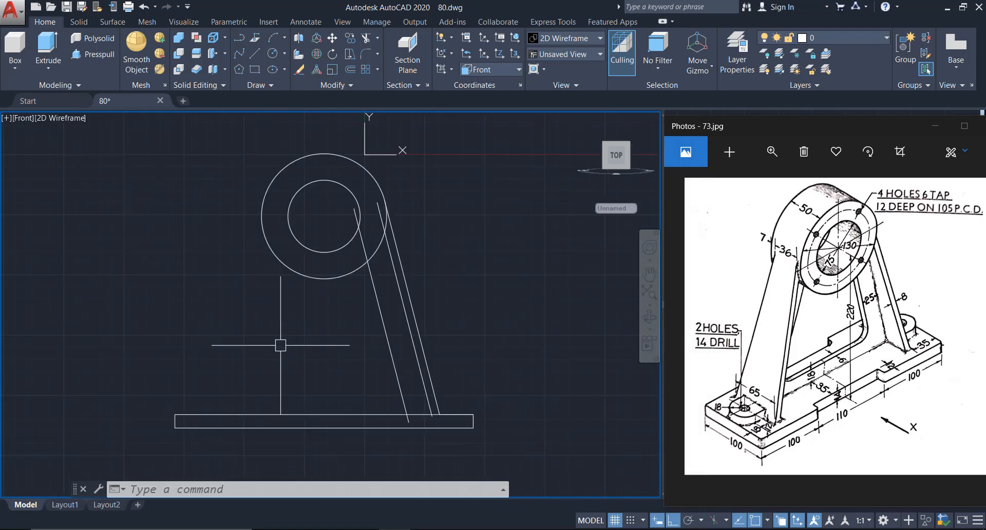
pyautogui.click(265, 413)
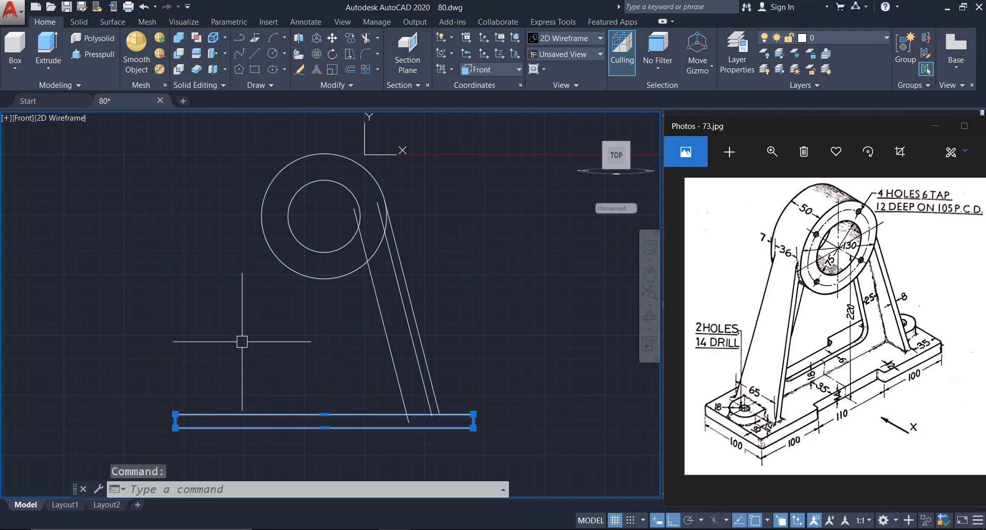
pyautogui.write('x')
pyautogui.press('Return')
# Copy the base's upper edge straight up by 18.
pyautogui.click(220, 411)
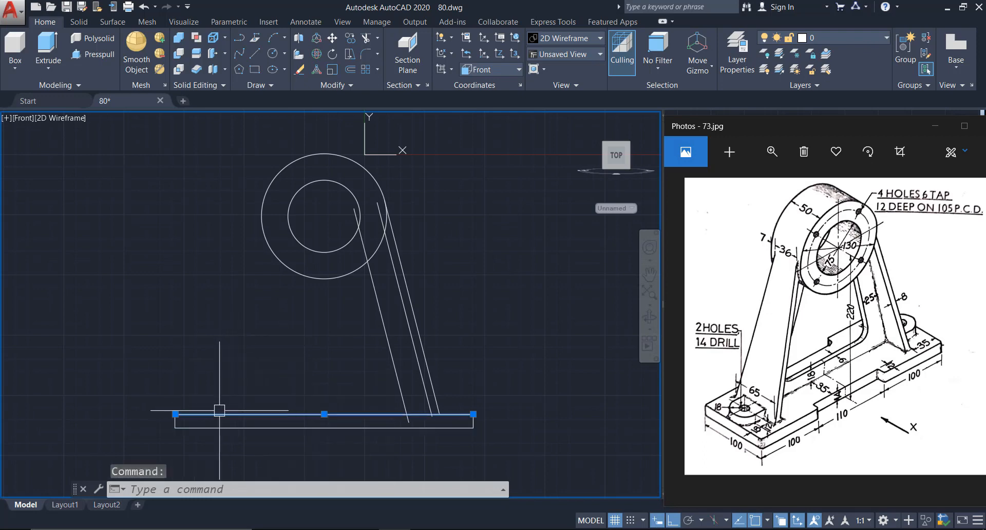
pyautogui.write('co')
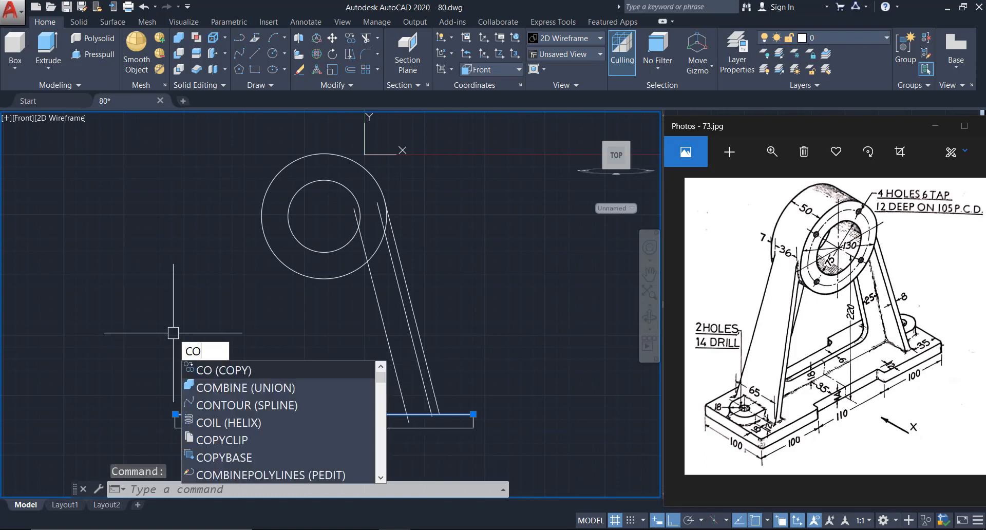
pyautogui.press('Return')
pyautogui.click(136, 348)
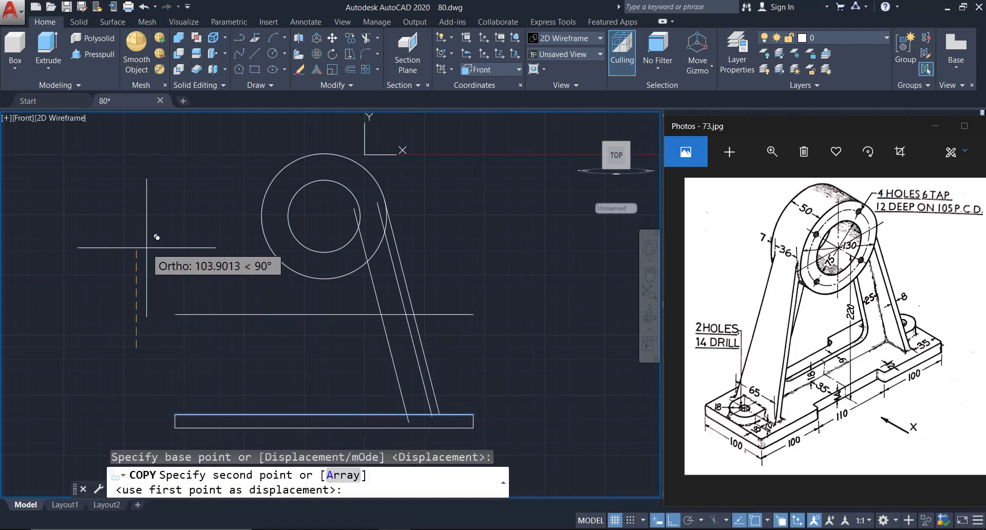
pyautogui.write('18')
pyautogui.press('Return')
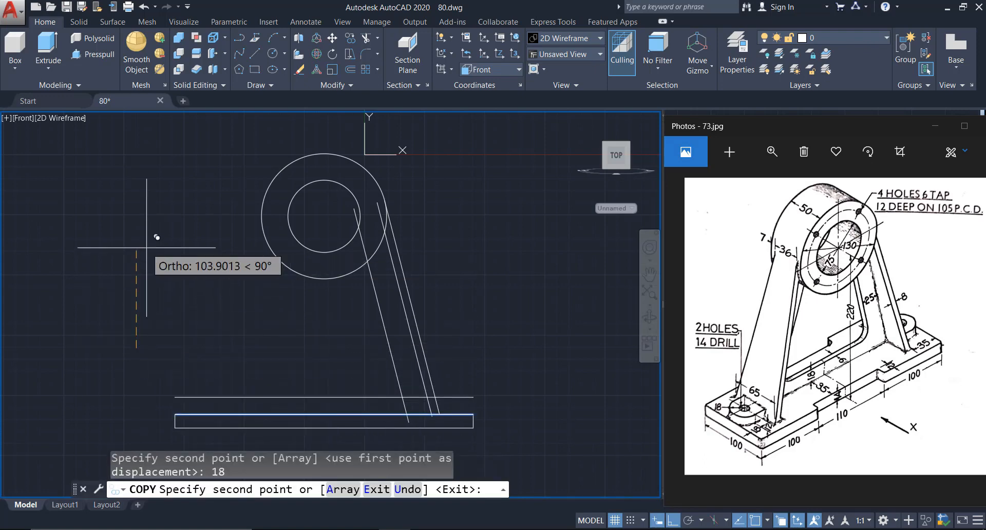
pyautogui.press('Escape')
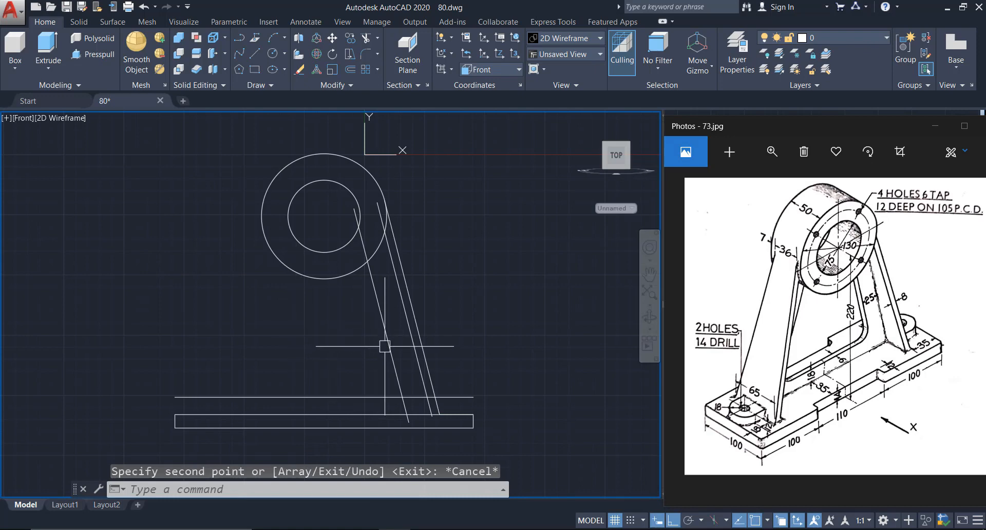
# Trim the offset slanted lines at the outer circle and the base, and cut the copied line's right overhang at the outer slanted line.
pyautogui.write('TR')
pyautogui.press('Return')
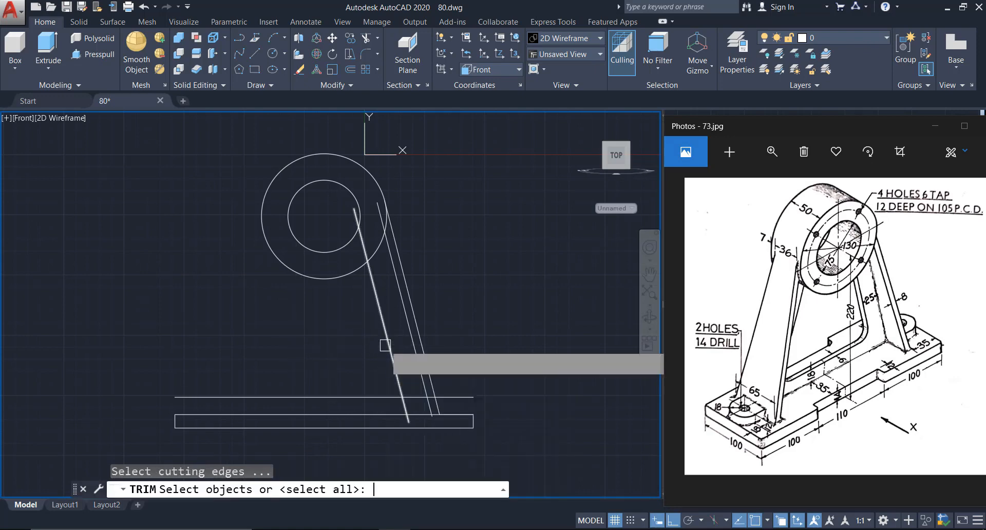
pyautogui.press('Return')
pyautogui.scroll(4, 472, 407)
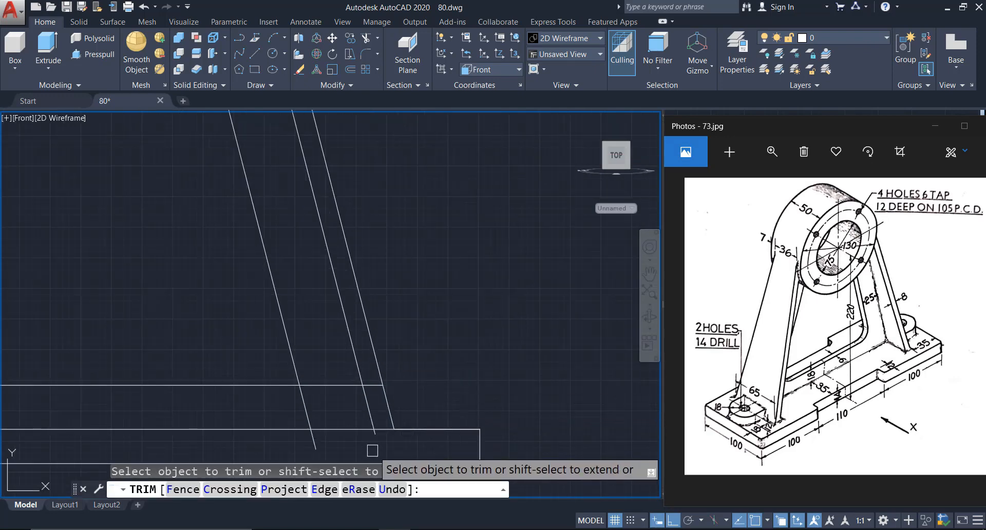
pyautogui.scroll(-2, 375, 446)
pyautogui.moveTo(335, 358); pyautogui.dragTo(362, 431, button='middle')
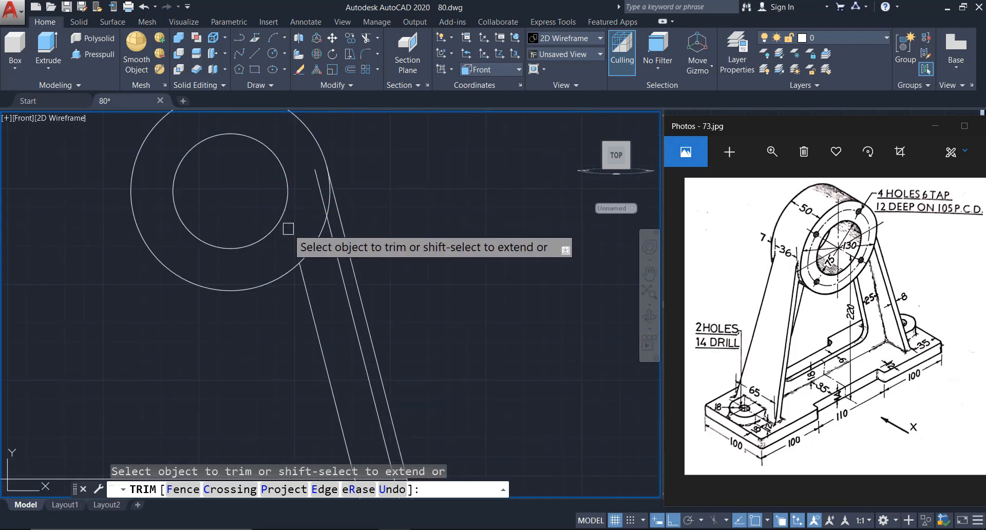
pyautogui.scroll(-2, 400, 177)
pyautogui.scroll(2, 368, 363)
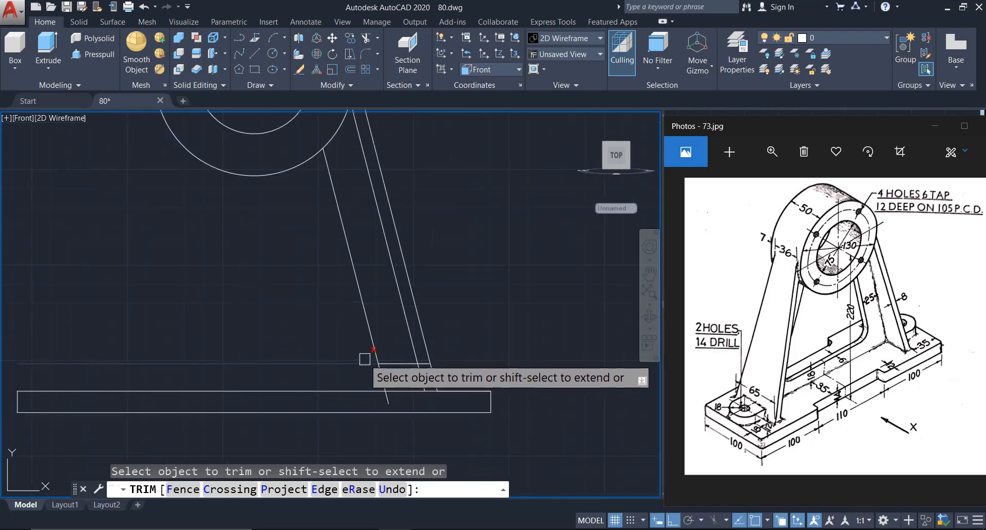
pyautogui.press('Escape')
# Fillet the corner between the copied horizontal line and the innermost slanted line with radius 20.
pyautogui.scroll(2, 375, 357)
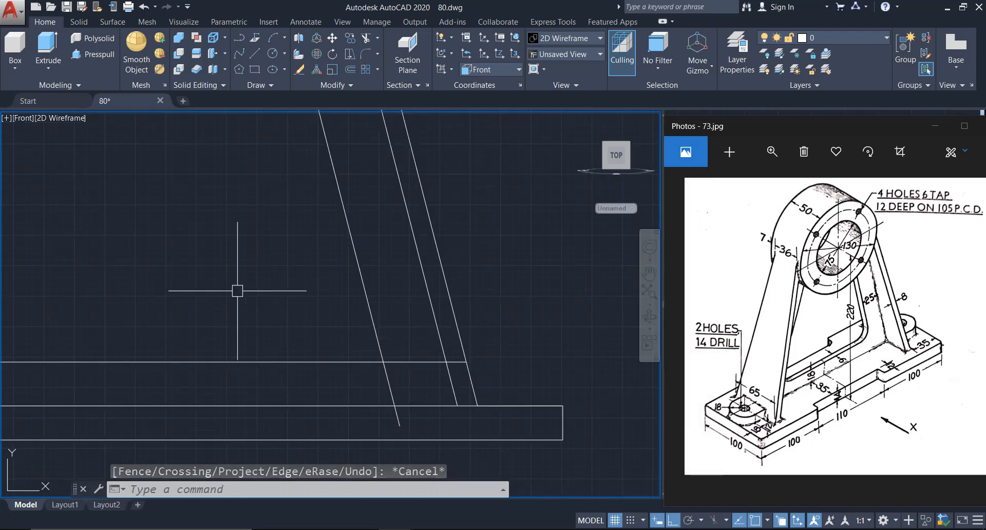
pyautogui.write('F')
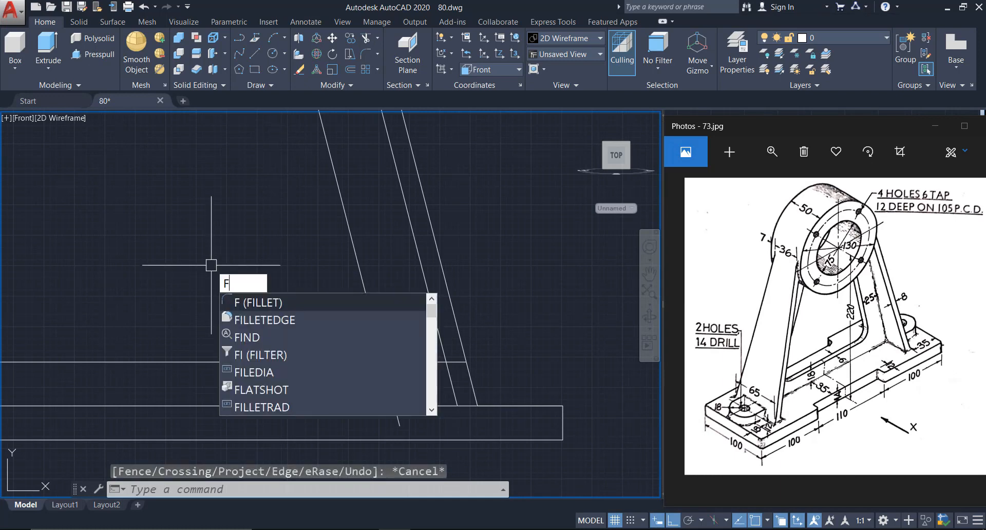
pyautogui.press('Return')
pyautogui.write('R')
pyautogui.press('Return')
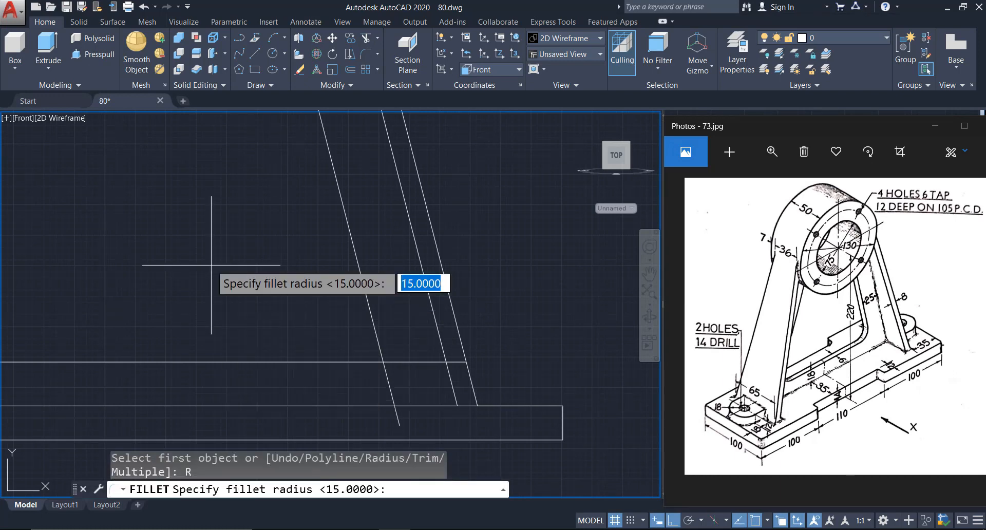
pyautogui.write('20')
pyautogui.press('Return')
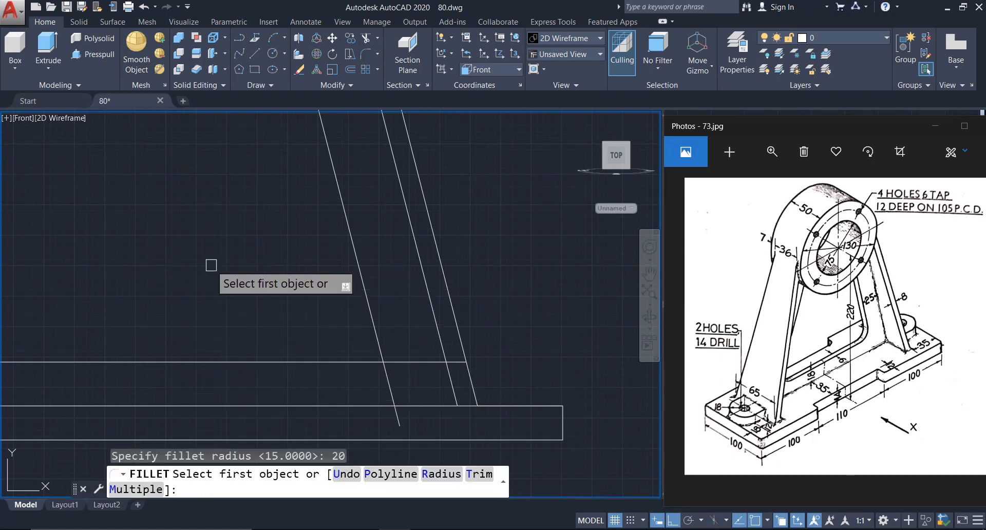
pyautogui.click(277, 362)
pyautogui.click(366, 276)
pyautogui.scroll(-3, 314, 297)
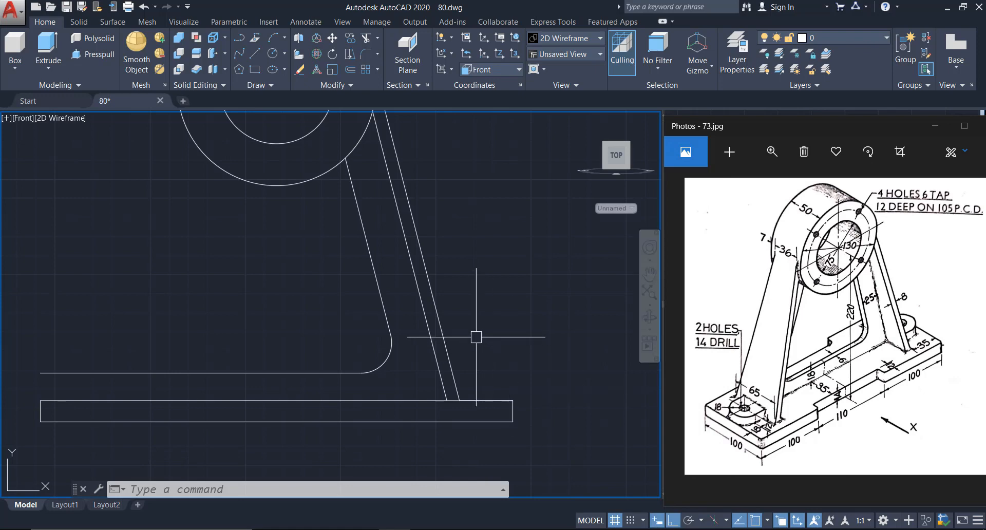
# Draw a line from the base's upper-right corner 12 upward, continuing horizontally left across the outer slanted line.
pyautogui.write('l')
pyautogui.press('Return')
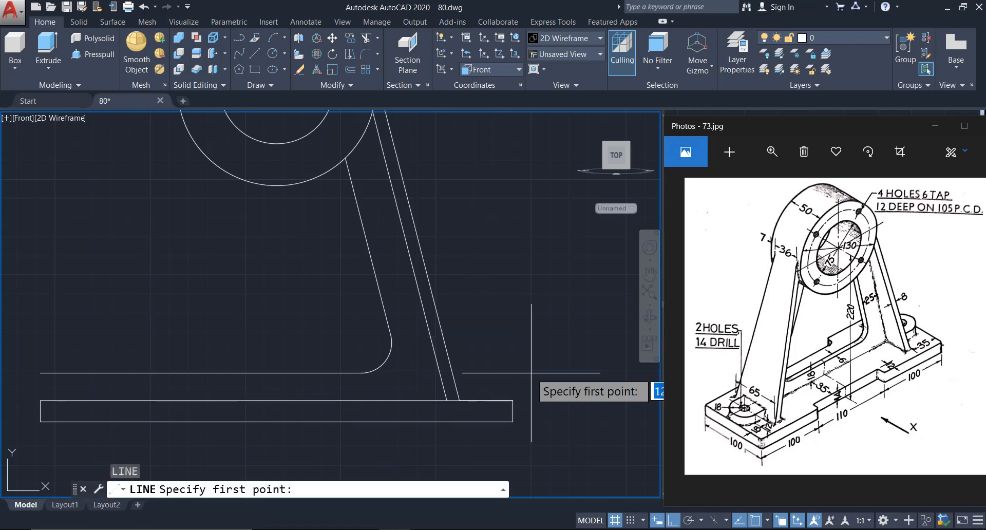
pyautogui.click(512, 400)
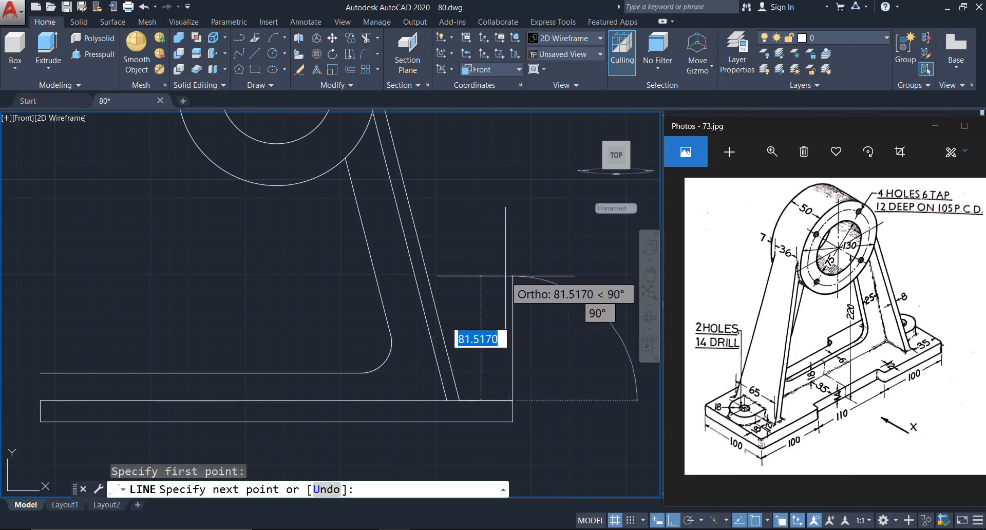
pyautogui.write('12')
pyautogui.press('Return')
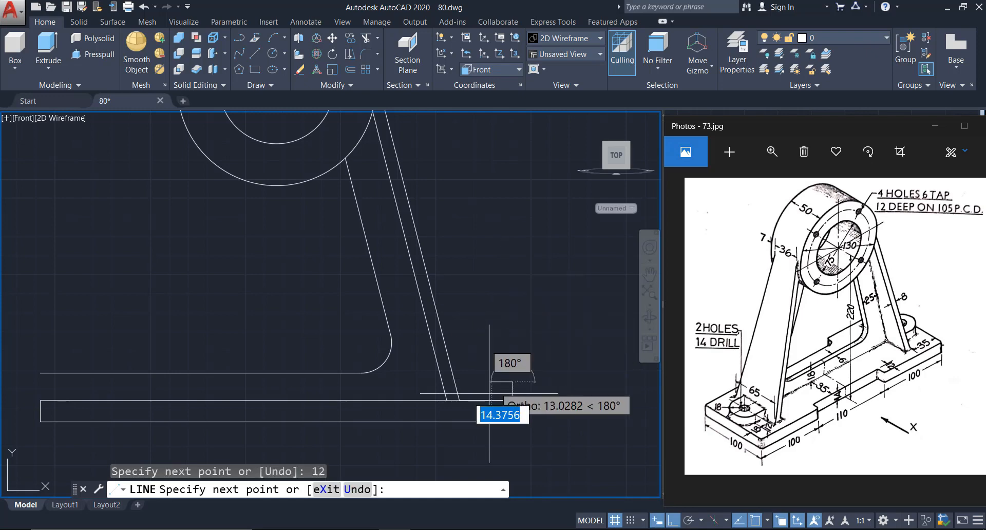
pyautogui.scroll(3, 452, 391)
pyautogui.click(373, 325)
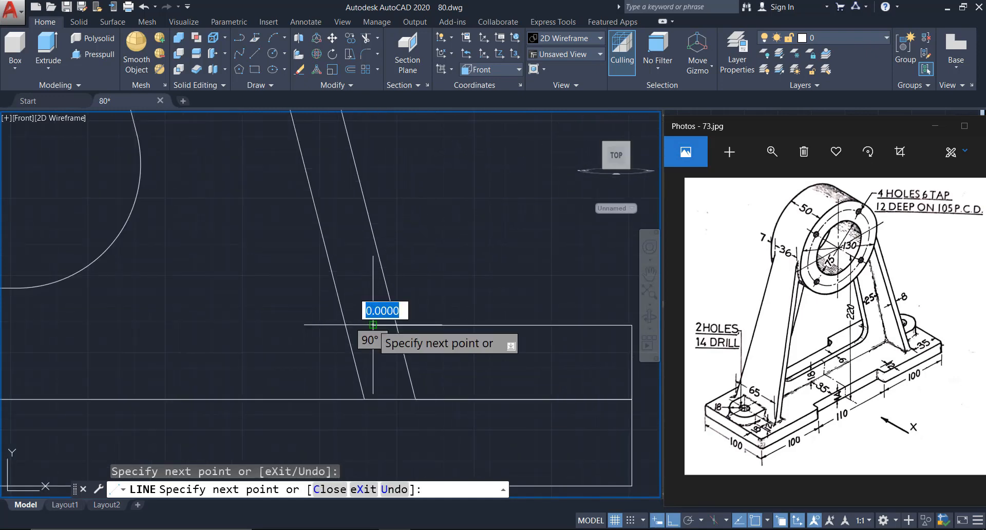
pyautogui.press('Escape')
# Trim the raised pad's horizontal line at the outer slanted line.
pyautogui.write('tr')
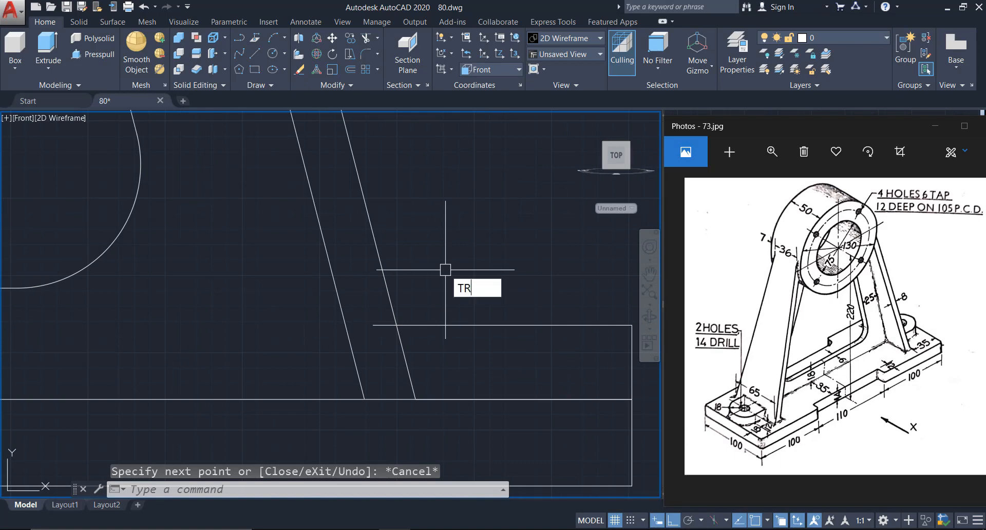
pyautogui.press('Return')
pyautogui.press('Escape')
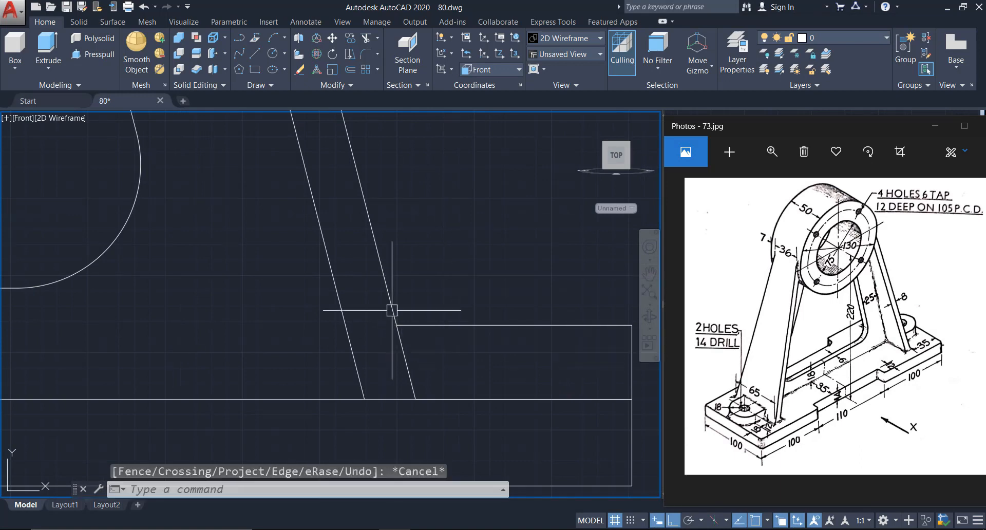
# Mirror the right-hand support lines, fillet and raised pad about the vertical axis through the circles' centre, keeping the originals.
pyautogui.scroll(-5, 418, 329)
pyautogui.scroll(2, 478, 349)
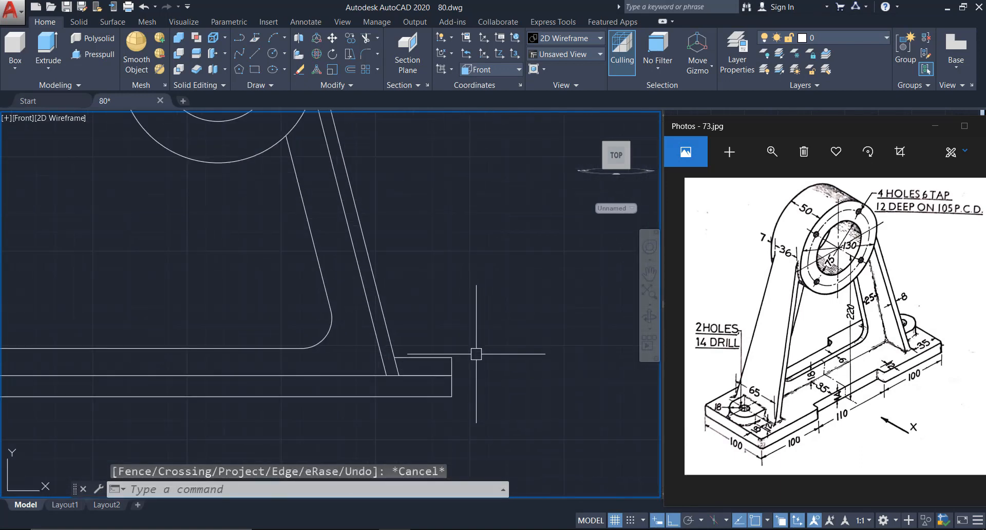
pyautogui.click(480, 364)
pyautogui.click(320, 260)
pyautogui.scroll(-4, 375, 244)
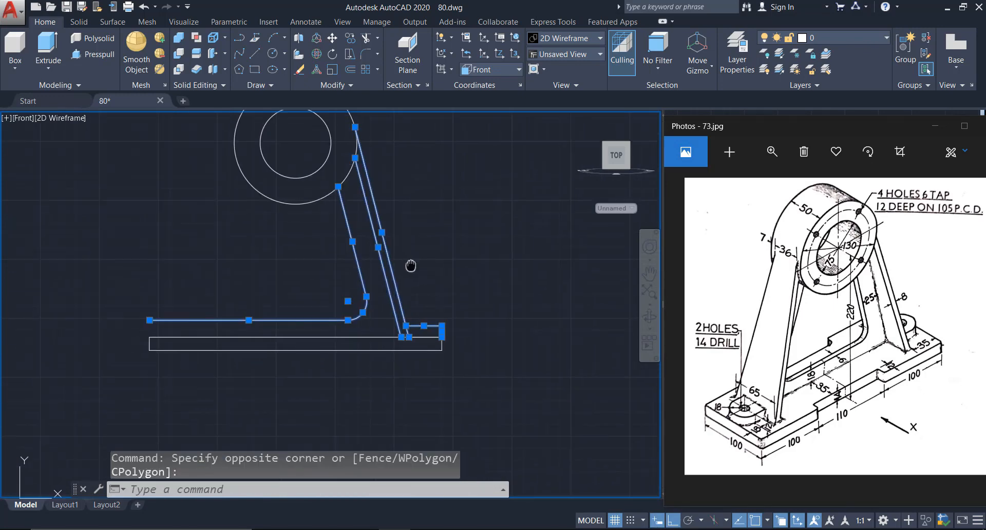
pyautogui.scroll(2, 375, 286)
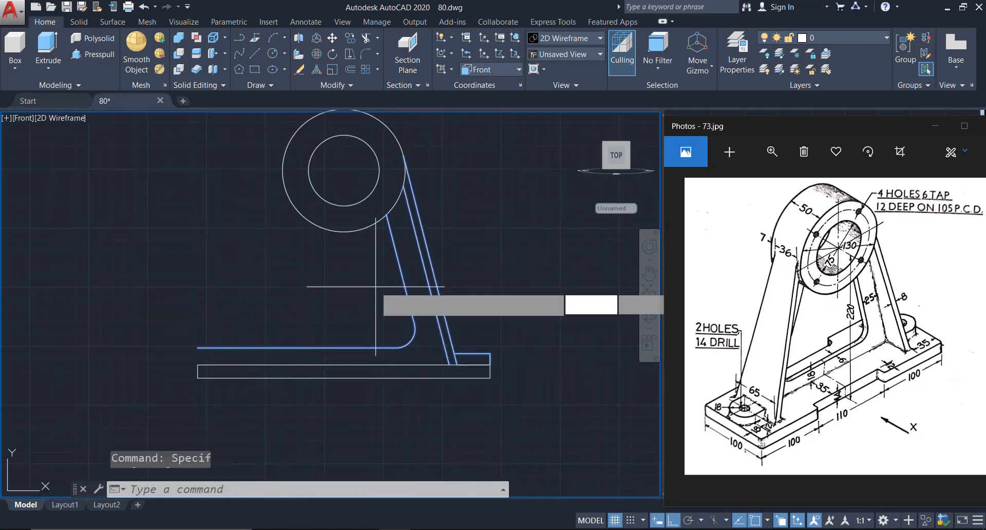
pyautogui.press('Return')
pyautogui.click(344, 170)
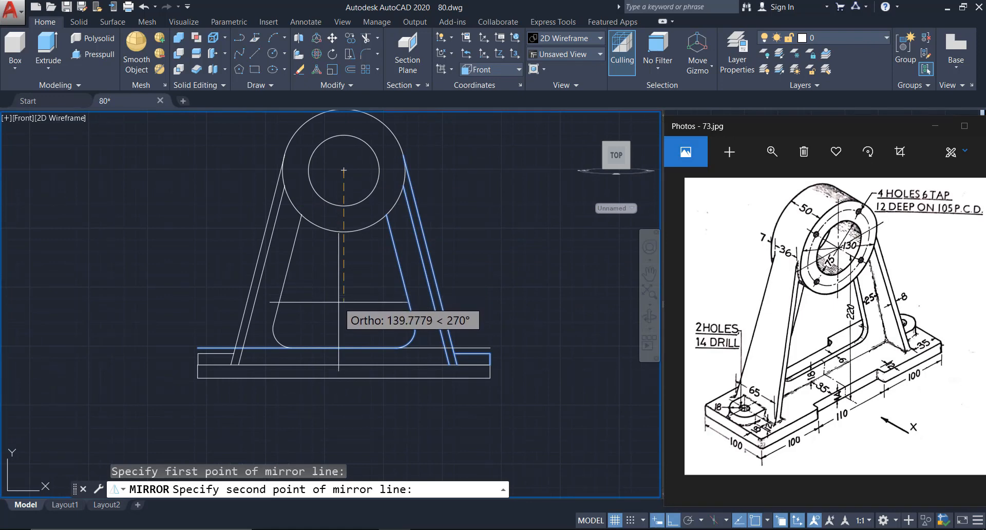
pyautogui.click(338, 301)
pyautogui.press('Return')
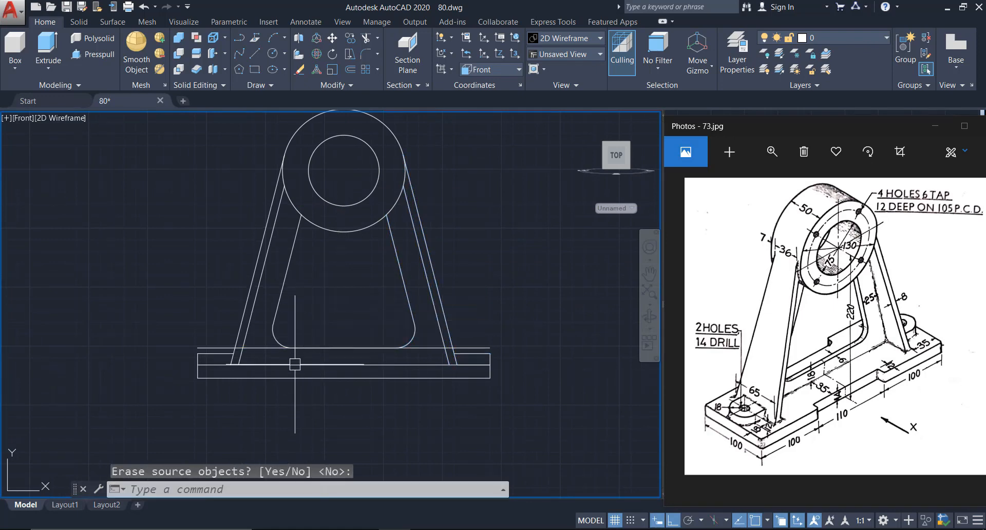
# Trim the opening's lower line beyond the left fillet and erase its leftover segment outside the left support.
pyautogui.scroll(2, 264, 354)
pyautogui.write('TR')
pyautogui.press('Return')
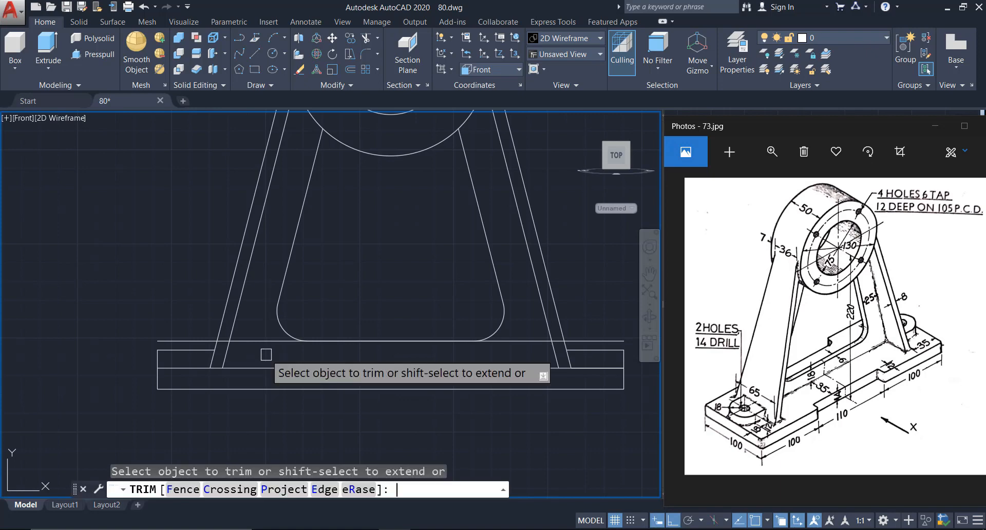
pyautogui.press('Escape')
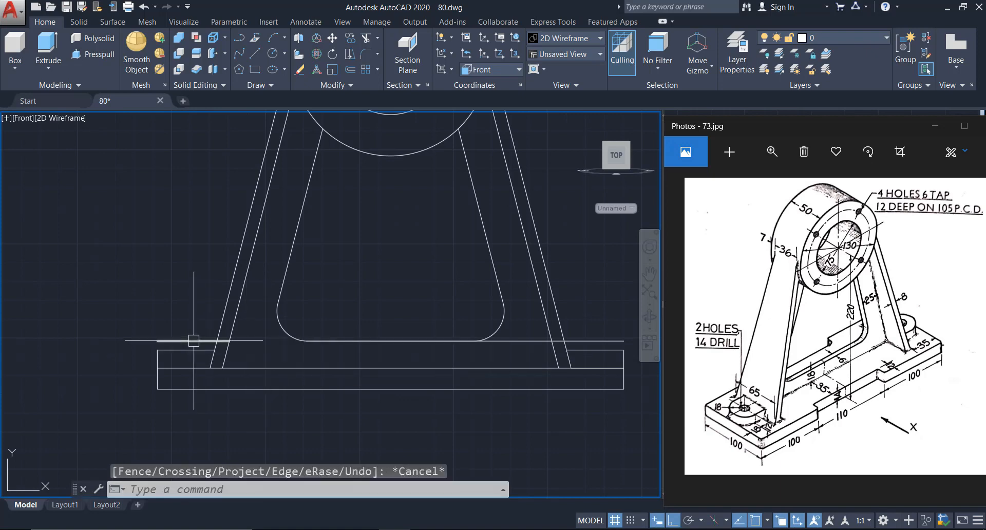
pyautogui.click(193, 340)
pyautogui.write('E')
pyautogui.press('Return')
pyautogui.moveTo(308, 282); pyautogui.dragTo(299, 332, button='middle')
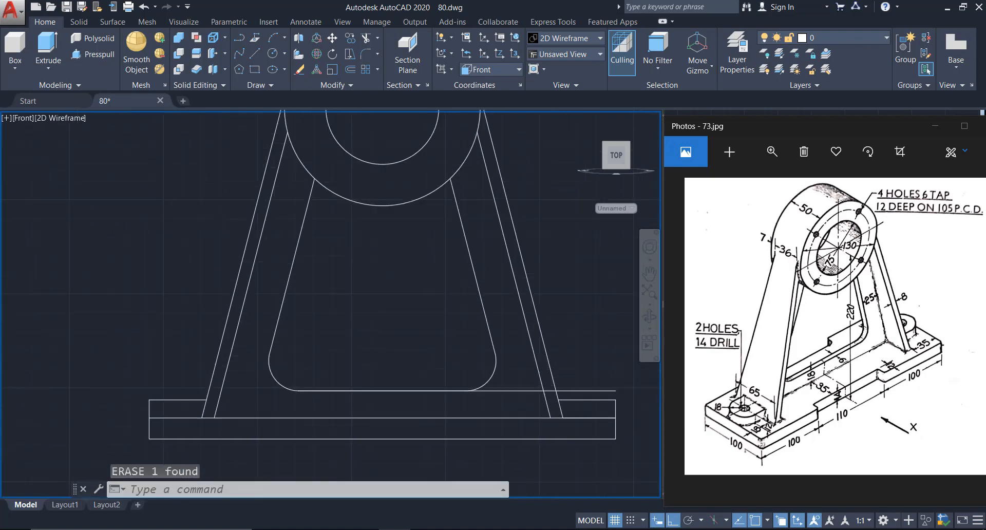
# Trim the opening's lower line beyond the right fillet and erase its leftover segment outside the right support.
pyautogui.write('tr')
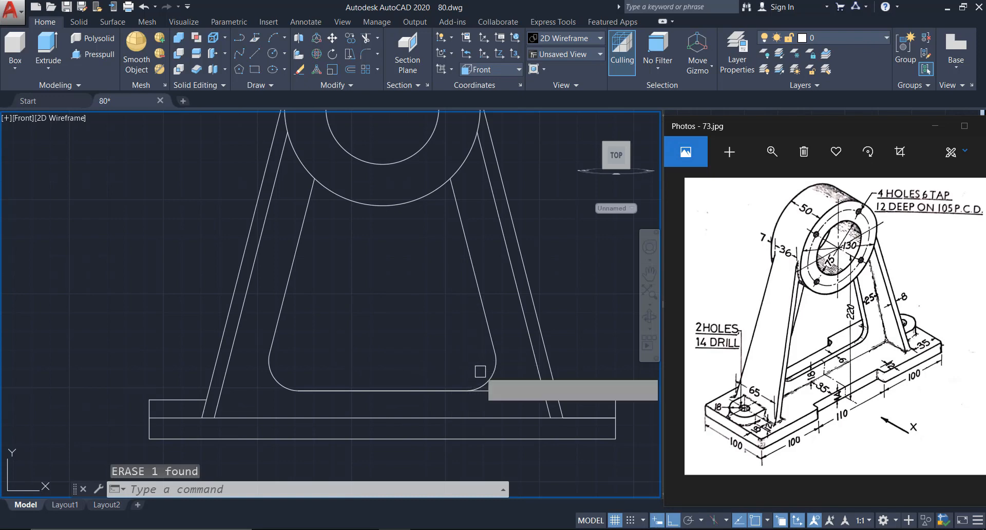
pyautogui.press('Return')
pyautogui.press('Escape')
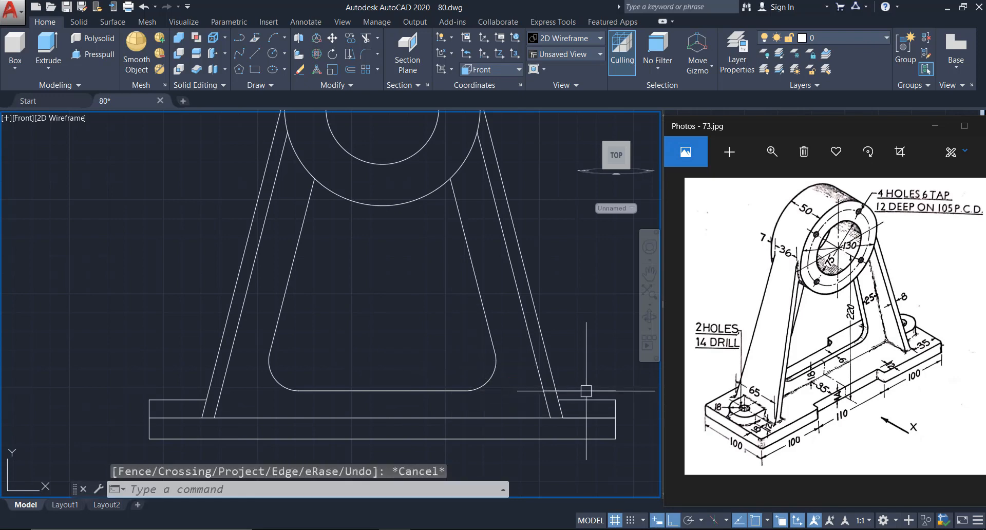
pyautogui.click(580, 392)
pyautogui.write('e')
pyautogui.press('Return')
pyautogui.scroll(-2, 339, 316)
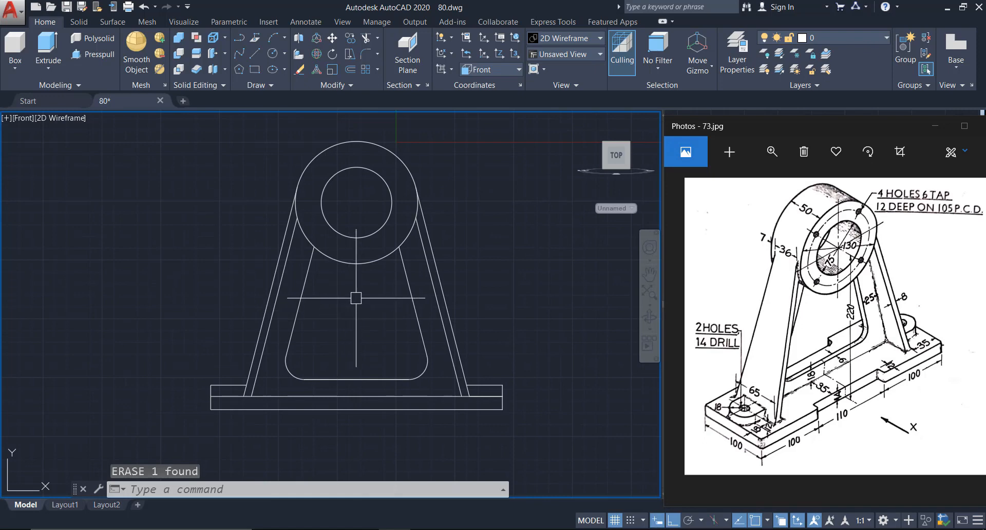
pyautogui.moveTo(356, 298); pyautogui.dragTo(357, 305, button='middle')
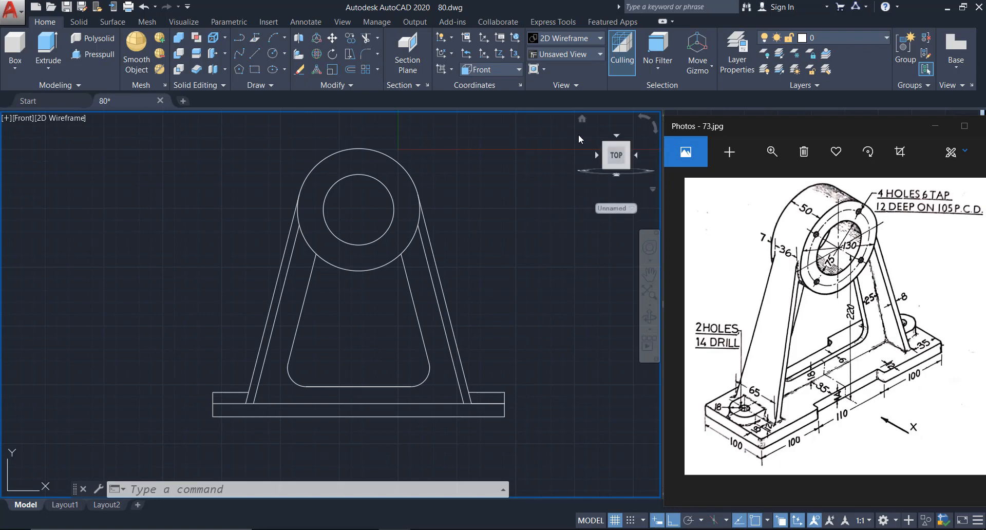
# Switch to the isometric home view and set the visual style to Shaded with edges.
pyautogui.click(581, 117)
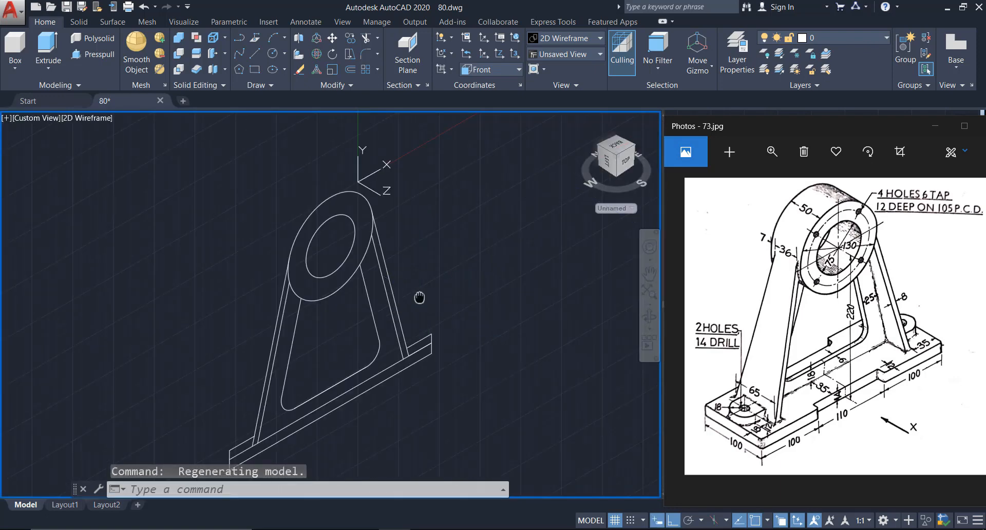
pyautogui.moveTo(419, 298); pyautogui.dragTo(418, 257, button='middle')
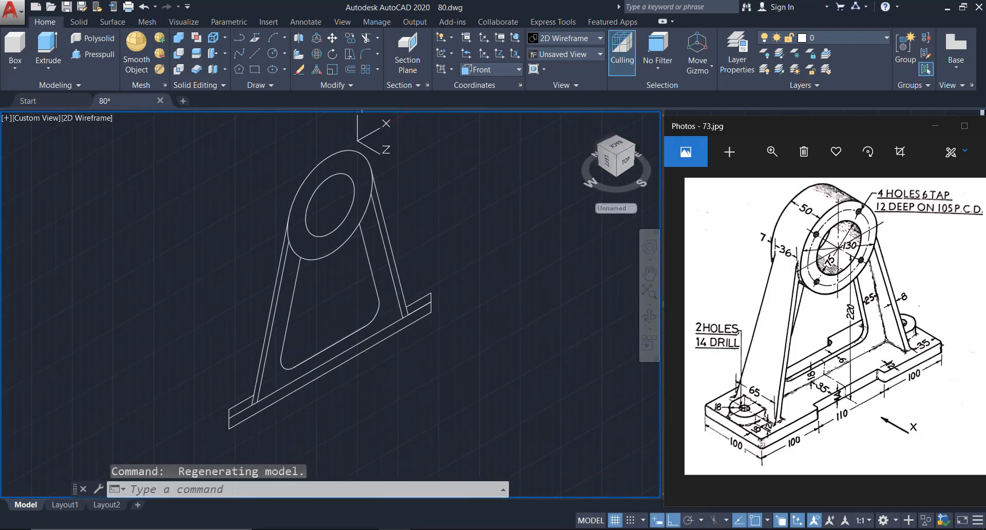
pyautogui.click(85, 119)
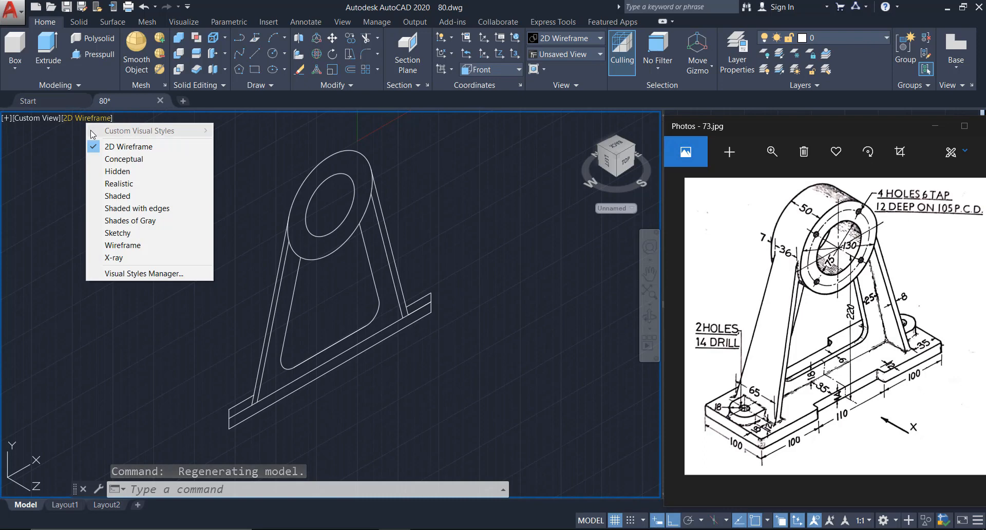
pyautogui.click(153, 208)
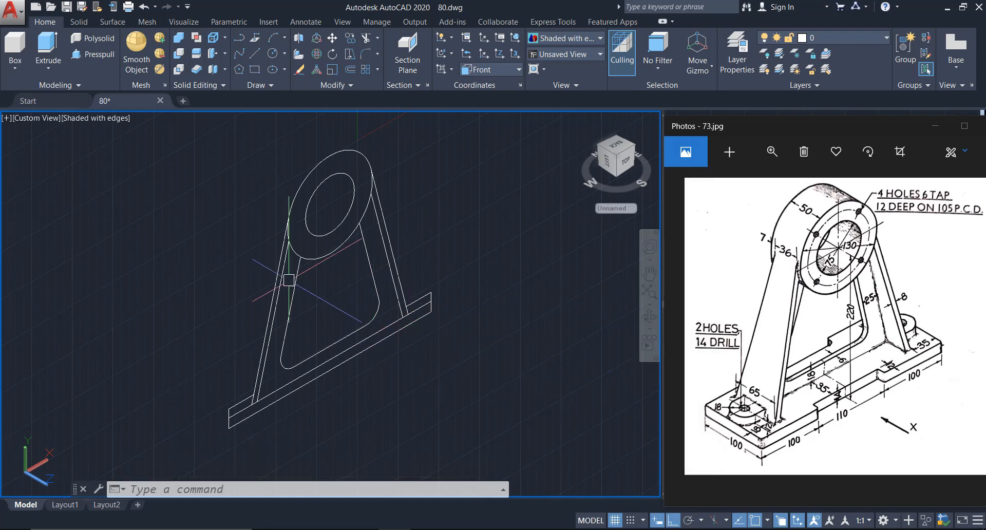
# Draw a 36-long line in the +Z direction from where the left outer slanted line meets the ring.
pyautogui.scroll(3, 289, 279)
pyautogui.press('Return')
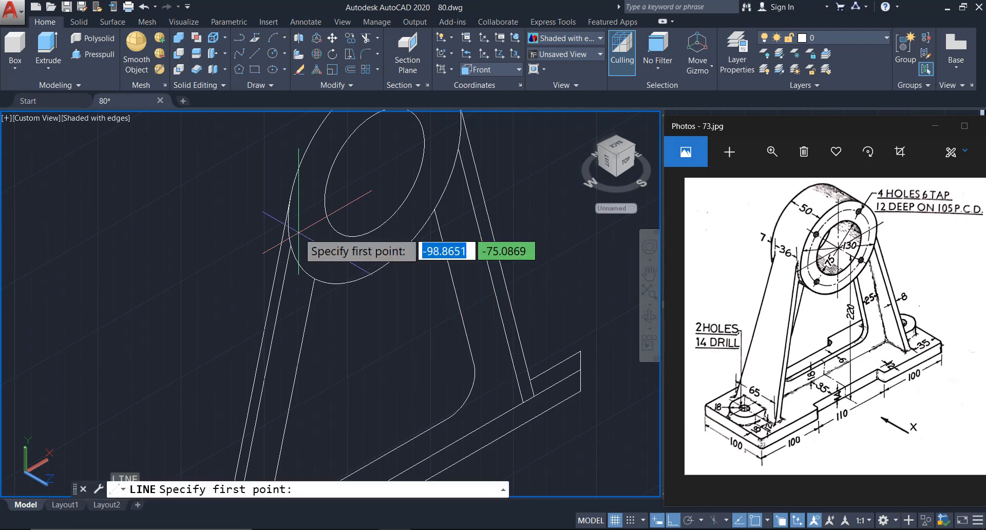
pyautogui.click(291, 195)
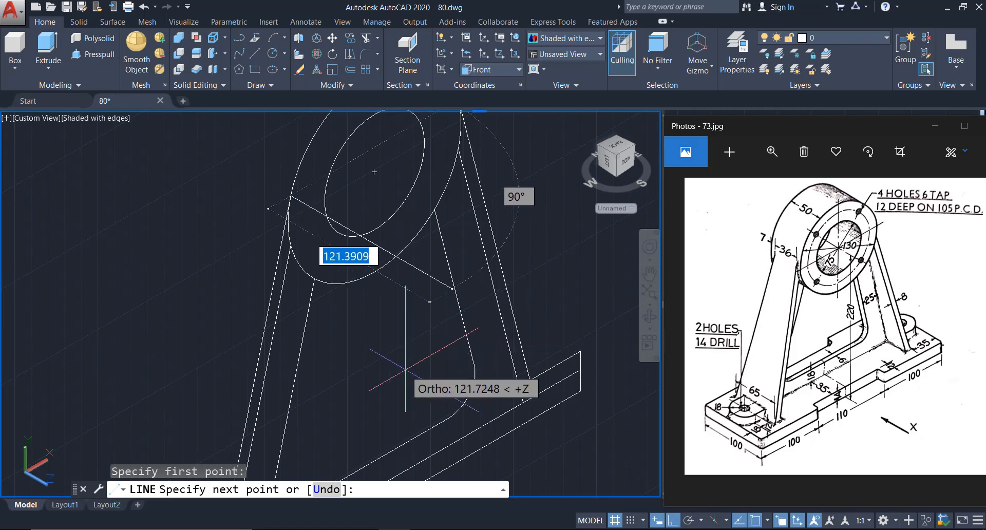
pyautogui.moveTo(555, 349); pyautogui.dragTo(491, 298, button='middle')
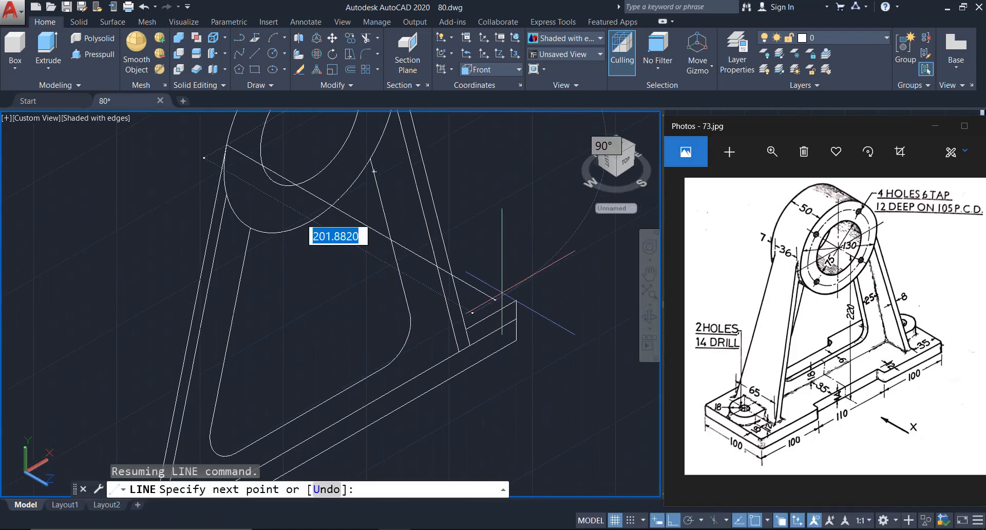
pyautogui.write('36')
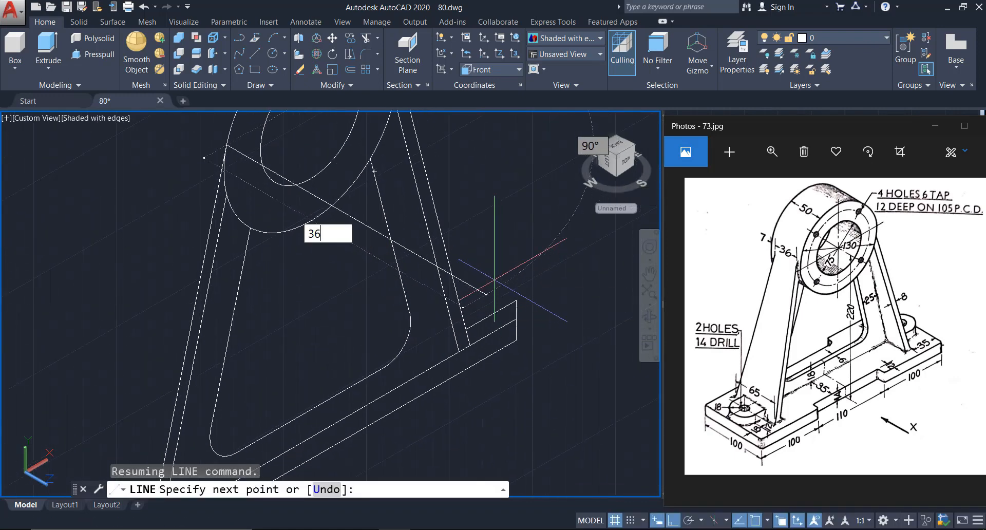
pyautogui.press('Return')
pyautogui.press('Escape')
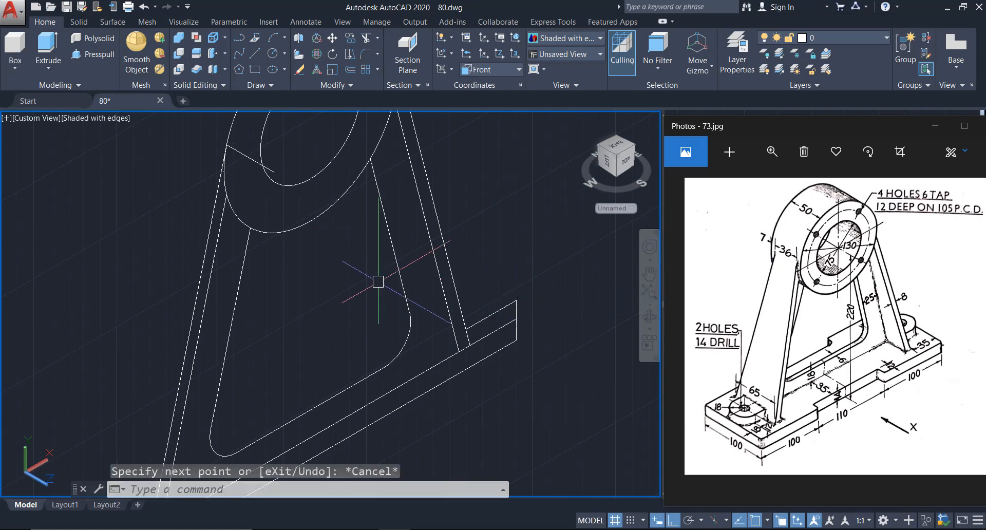
# Draw a vertical line from the 36 line's start on the ring straight down to the base.
pyautogui.press('Return')
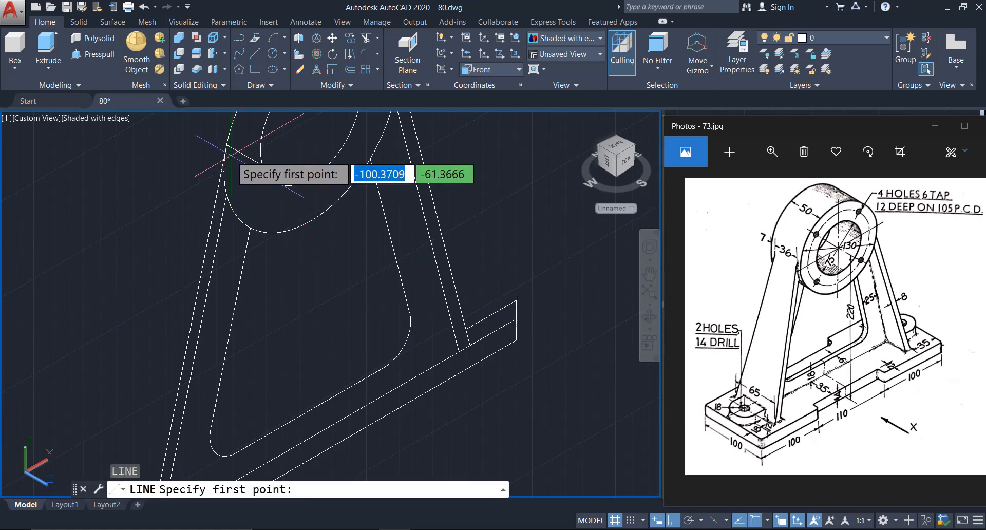
pyautogui.click(226, 145)
pyautogui.moveTo(252, 369); pyautogui.dragTo(253, 275, button='middle')
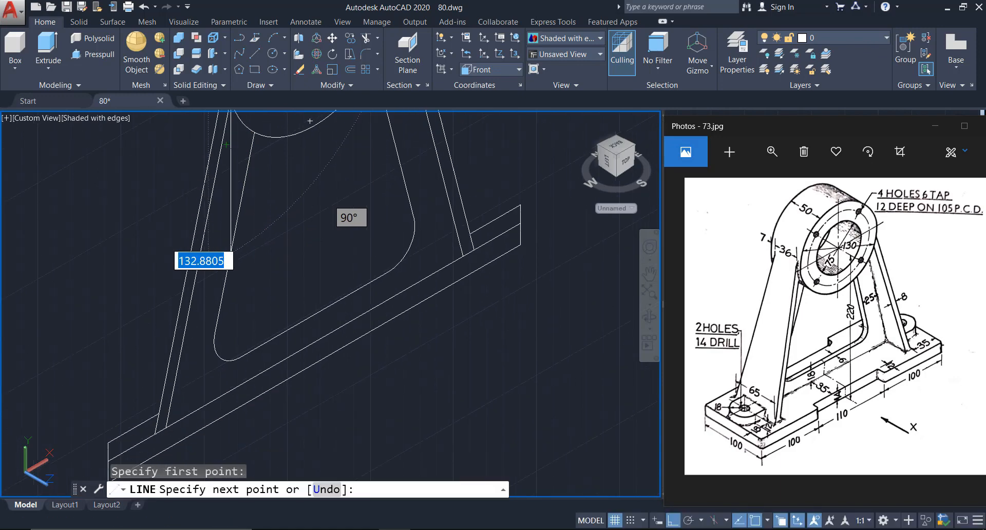
pyautogui.click(230, 392)
pyautogui.press('Escape')
pyautogui.scroll(-2, 329, 354)
pyautogui.moveTo(334, 305); pyautogui.dragTo(339, 369, button='middle')
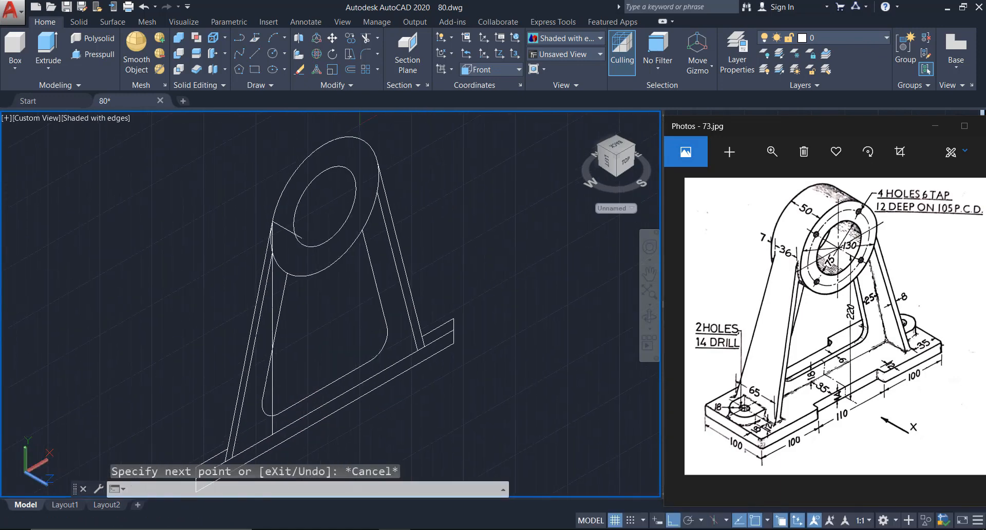
# Move the 36 line and the vertical line together to open space clear of the bracket profile.
pyautogui.scroll(2, 273, 329)
pyautogui.click(269, 288)
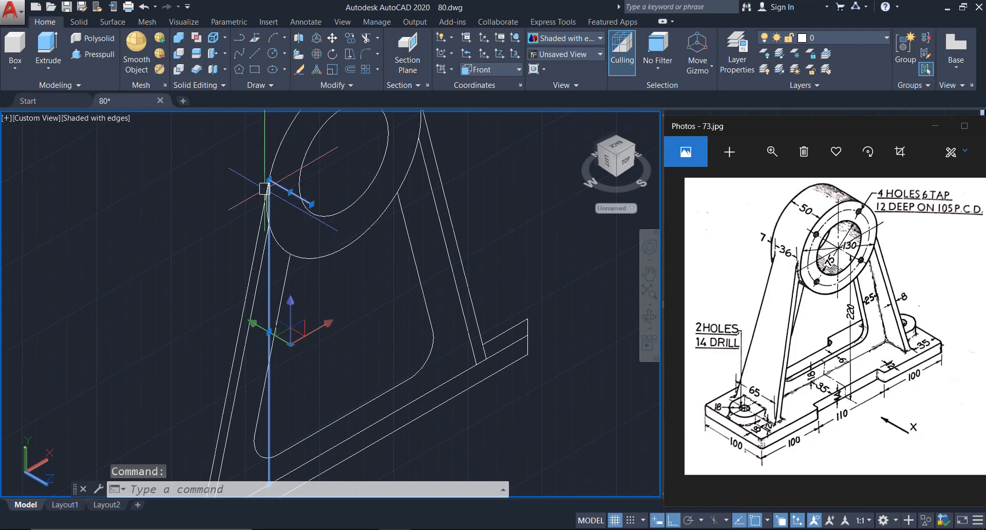
pyautogui.scroll(-2, 265, 188)
pyautogui.press('Return')
pyautogui.click(200, 185)
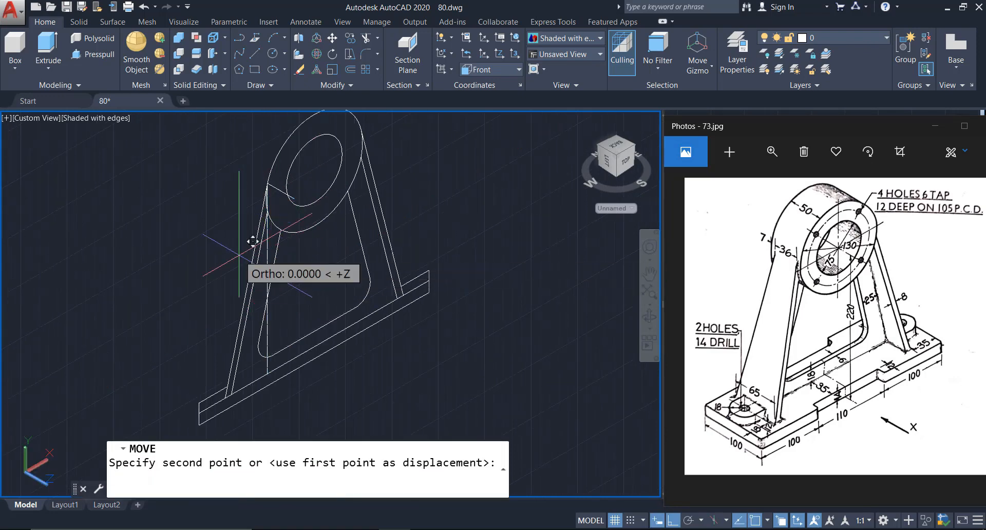
pyautogui.press('Escape')
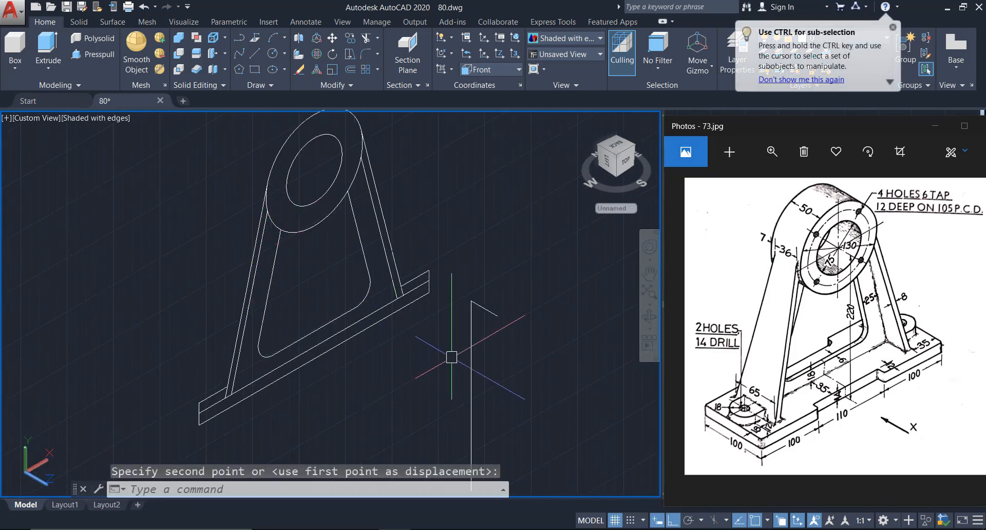
pyautogui.moveTo(497, 361); pyautogui.dragTo(452, 302, button='middle')
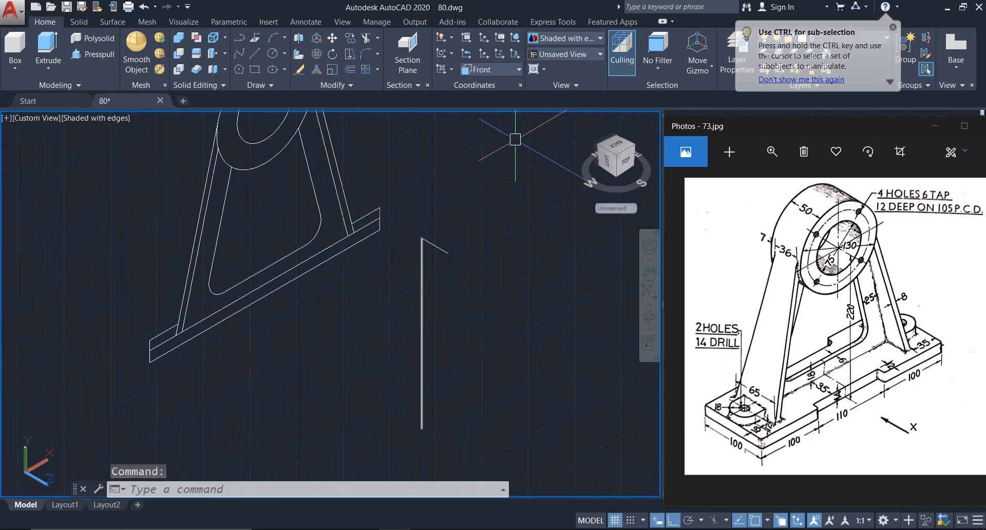
# Set the UCS to Left and move the 36 line by its midpoint onto the vertical line's upper end.
pyautogui.click(512, 70)
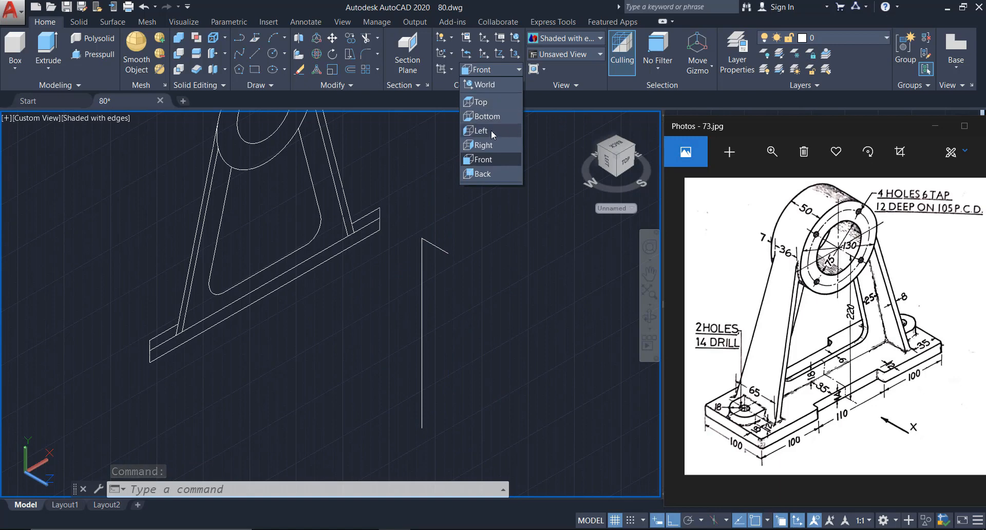
pyautogui.click(491, 130)
pyautogui.scroll(3, 435, 280)
pyautogui.click(458, 192)
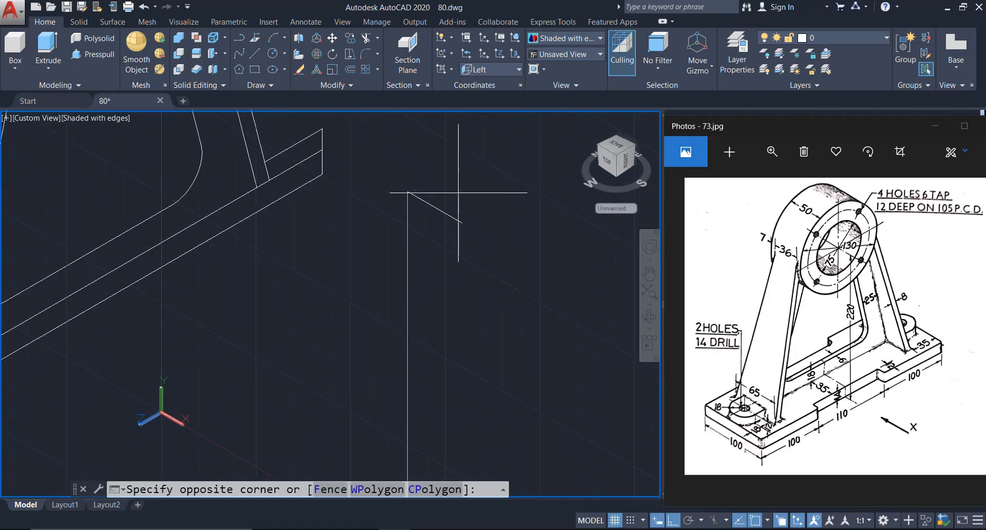
pyautogui.click(439, 209)
pyautogui.click(407, 192)
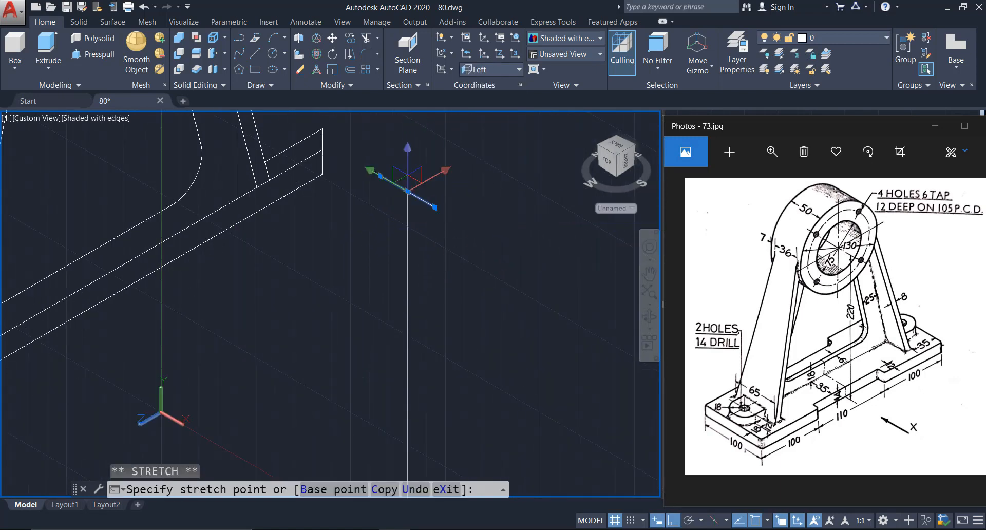
pyautogui.press('Escape')
# Draw a separate 65-long line parallel to the 36 line beside the vertical line.
pyautogui.moveTo(452, 313); pyautogui.dragTo(446, 216, button='middle')
pyautogui.press('Return')
pyautogui.click(258, 303)
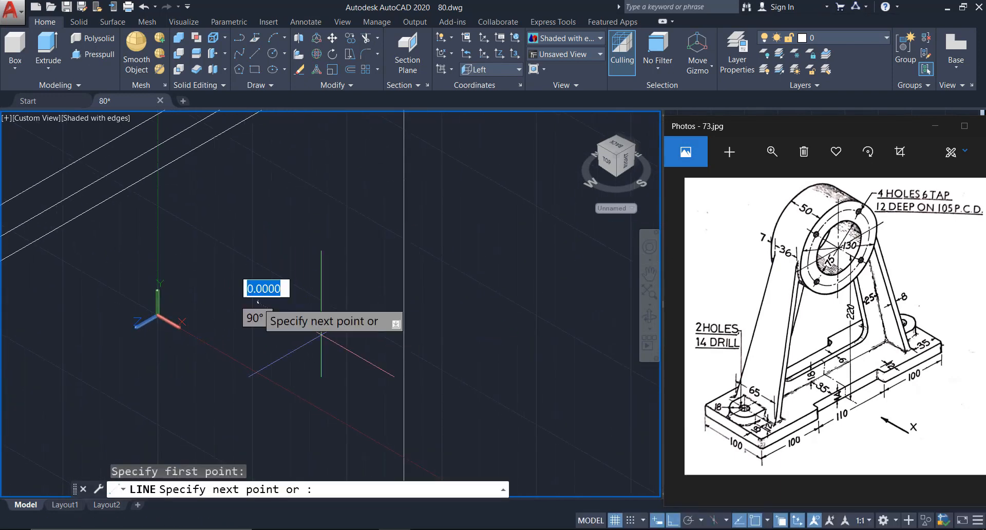
pyautogui.write('80')
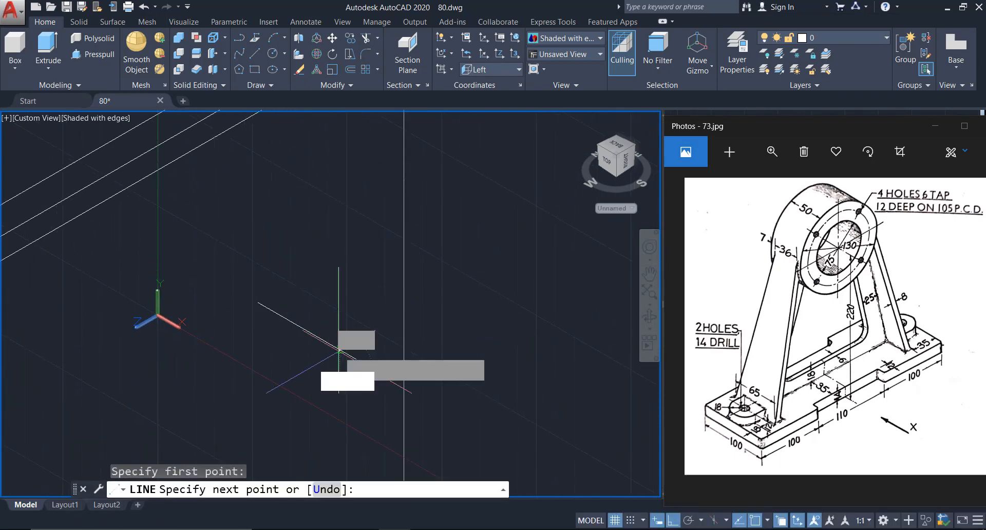
pyautogui.press('Return')
pyautogui.press('Escape')
# Move the 65 line by its midpoint onto the vertical line's lower end.
pyautogui.click(338, 306)
pyautogui.click(277, 355)
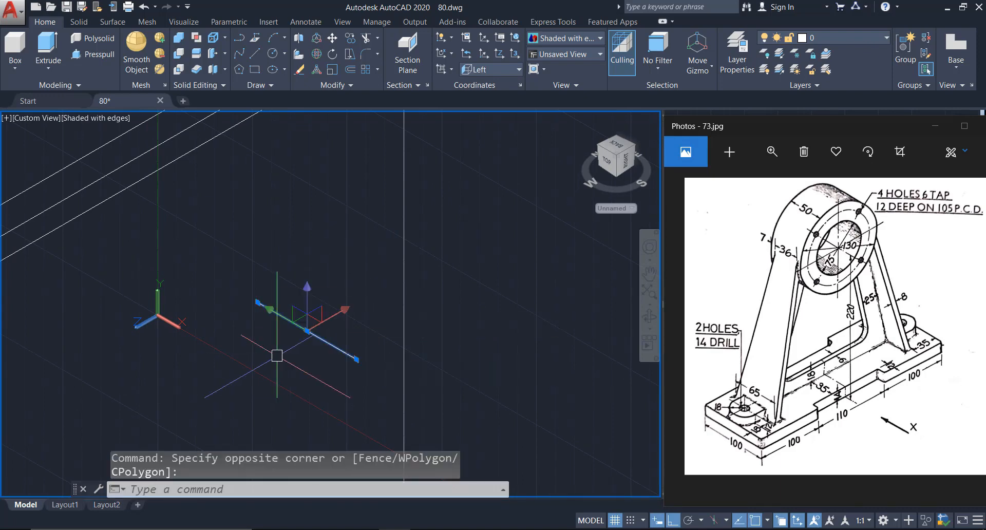
pyautogui.click(308, 331)
pyautogui.scroll(-4, 331, 283)
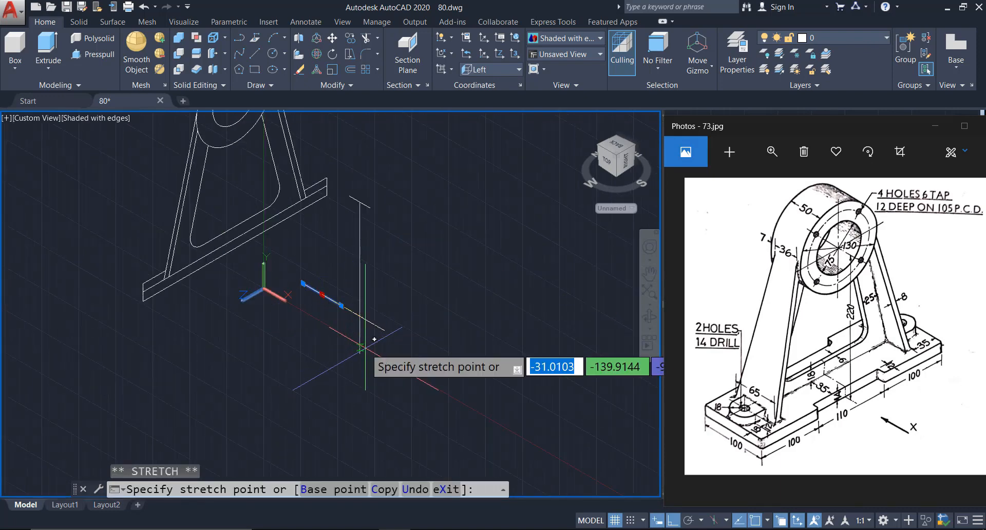
pyautogui.press('Escape')
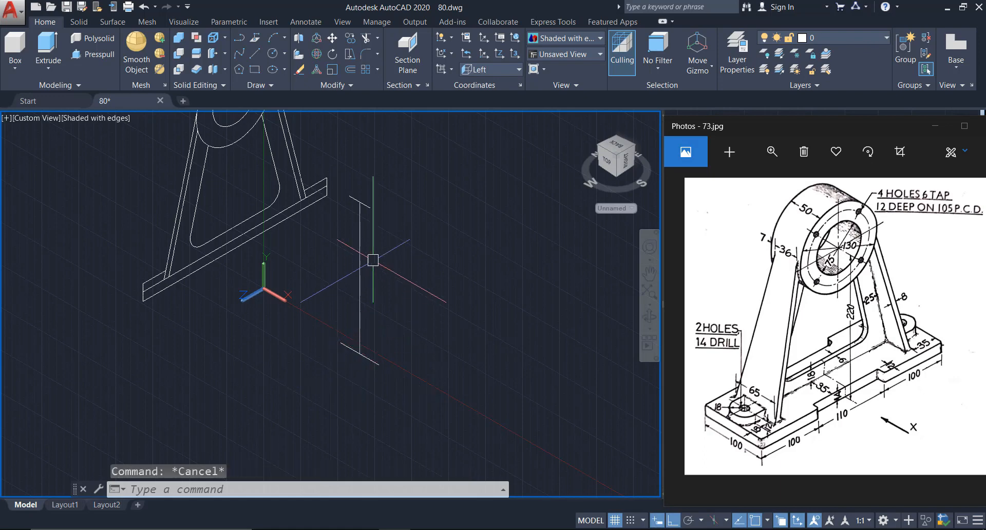
# Connect the ends of the 36 and 65 lines with two slanted sides and erase the vertical centre line.
pyautogui.scroll(2, 370, 260)
pyautogui.press('Return')
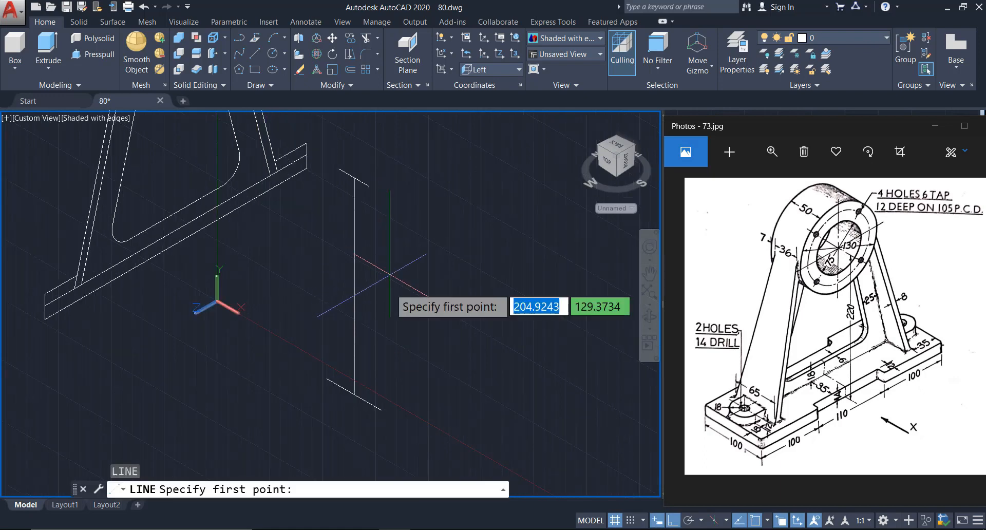
pyautogui.click(381, 409)
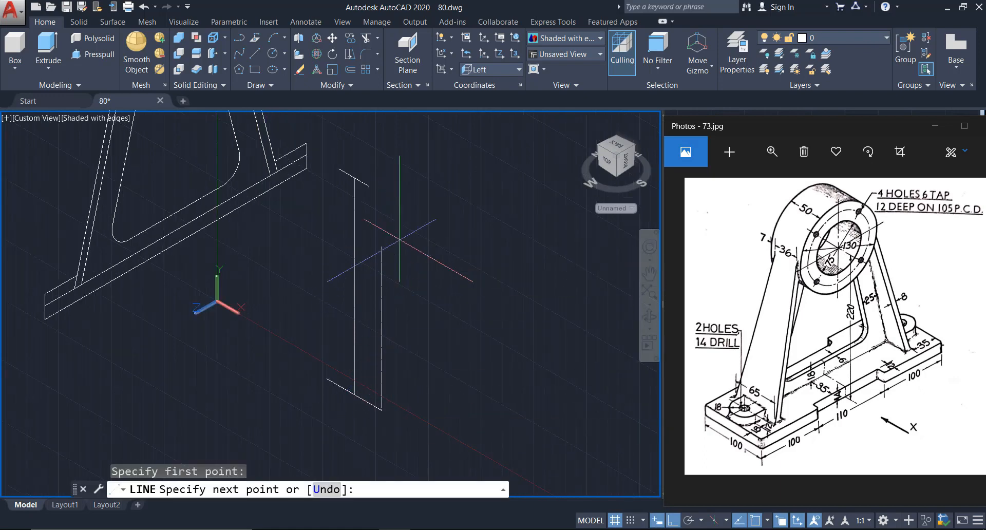
pyautogui.click(369, 187)
pyautogui.press('Escape')
pyautogui.press('Return')
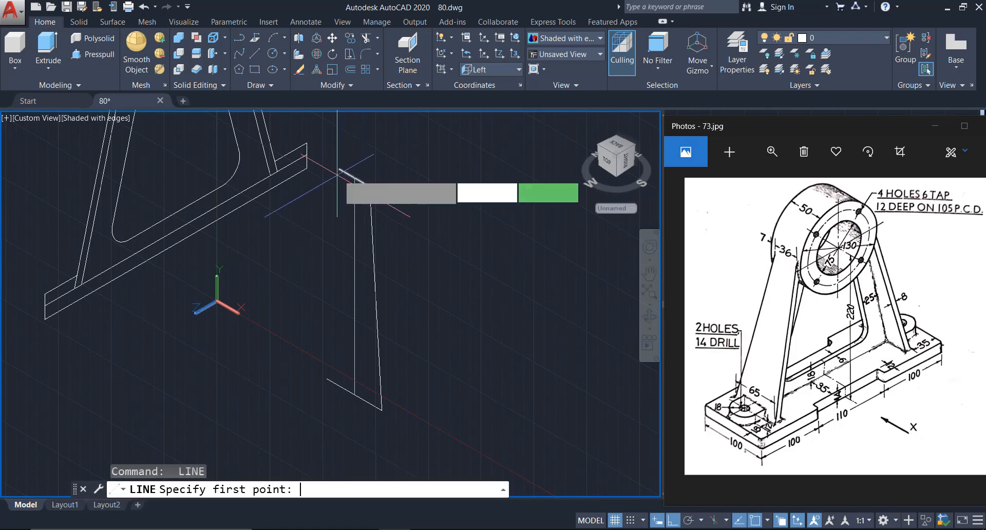
pyautogui.click(339, 170)
pyautogui.click(327, 378)
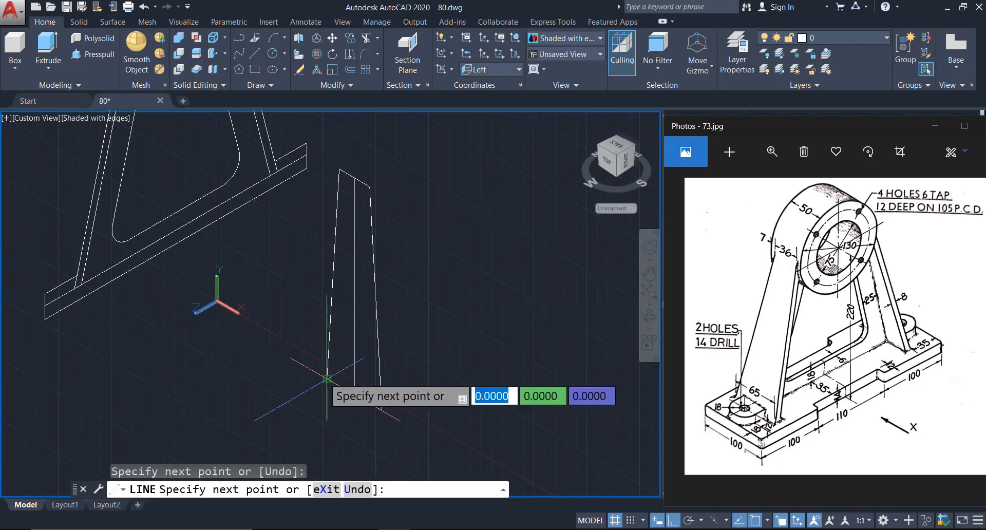
pyautogui.press('Escape')
pyautogui.moveTo(381, 257); pyautogui.dragTo(405, 276, button='middle')
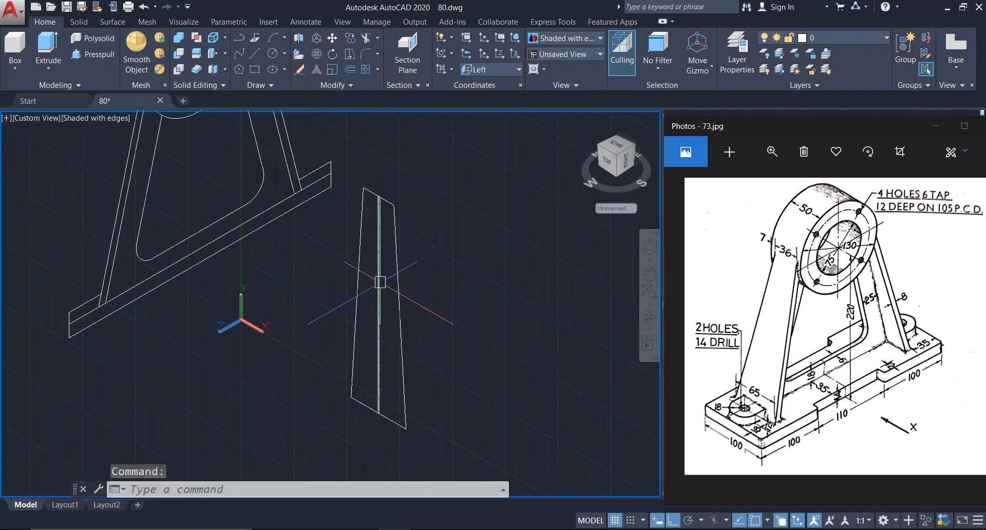
pyautogui.press('Return')
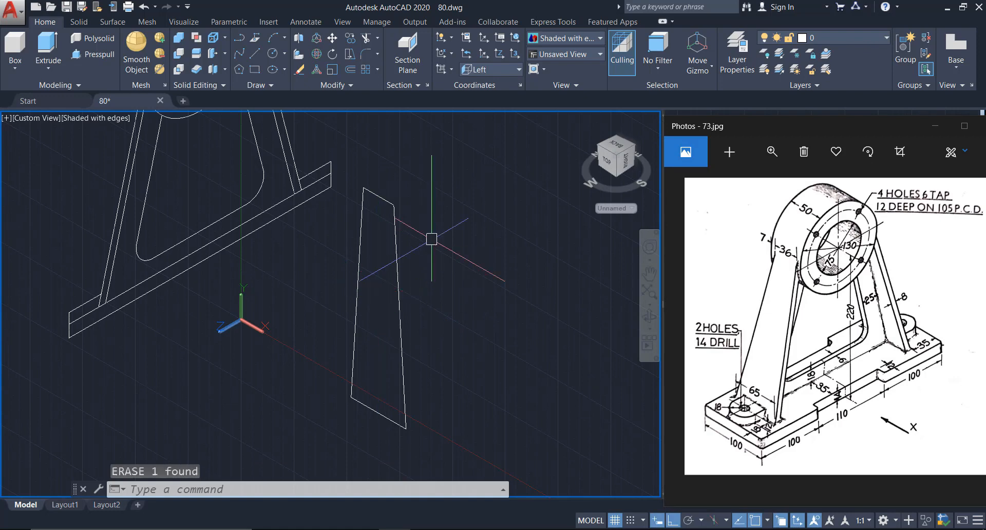
# Join the four lines of the tapered side-support outline into one closed polyline.
pyautogui.press('Return')
pyautogui.click(423, 182)
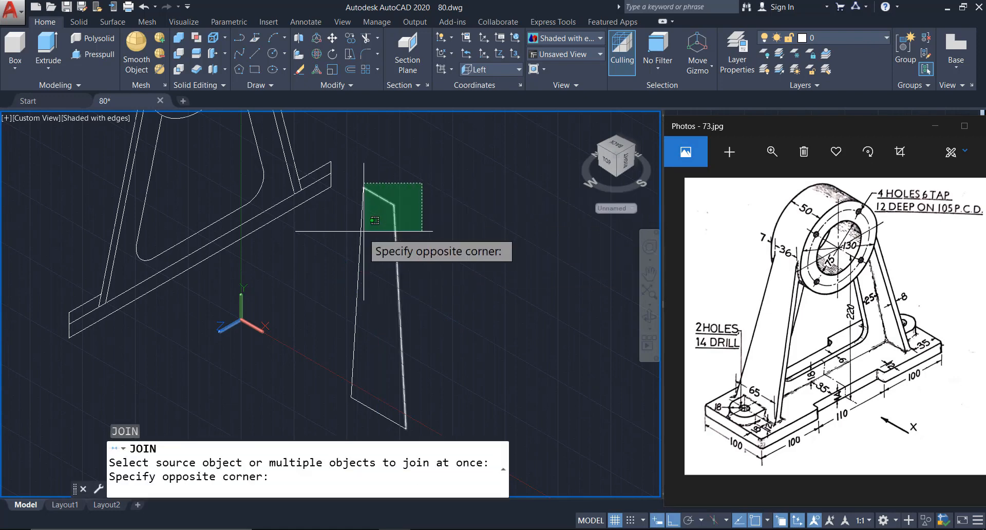
pyautogui.click(363, 231)
pyautogui.click(428, 394)
pyautogui.click(397, 411)
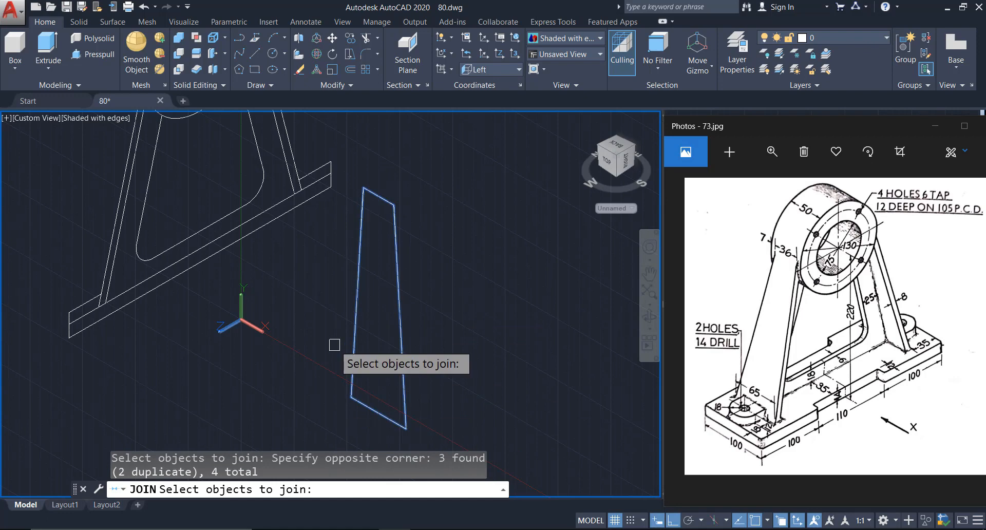
pyautogui.press('Return')
# Extrude the joined tapered outline into a solid about 148 deep.
pyautogui.click(399, 273)
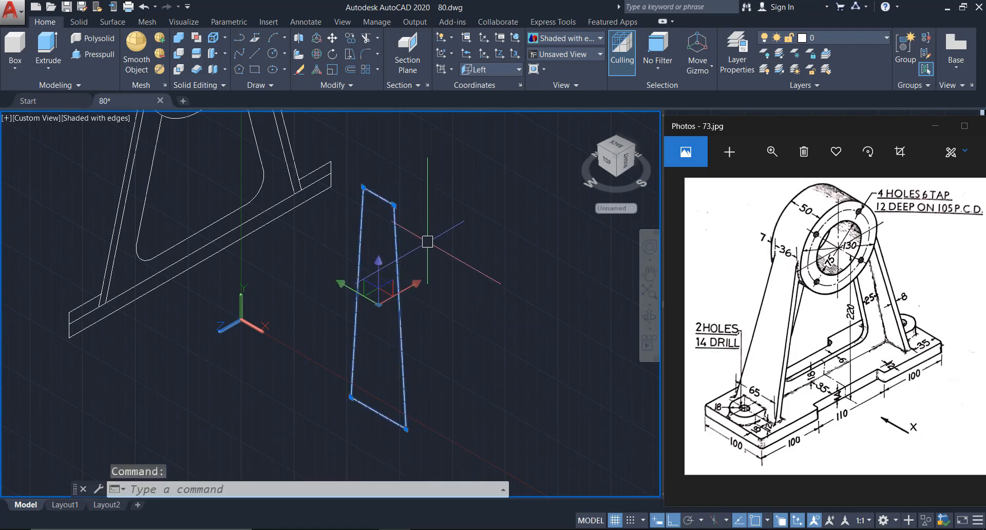
pyautogui.write('EXT')
pyautogui.press('Return')
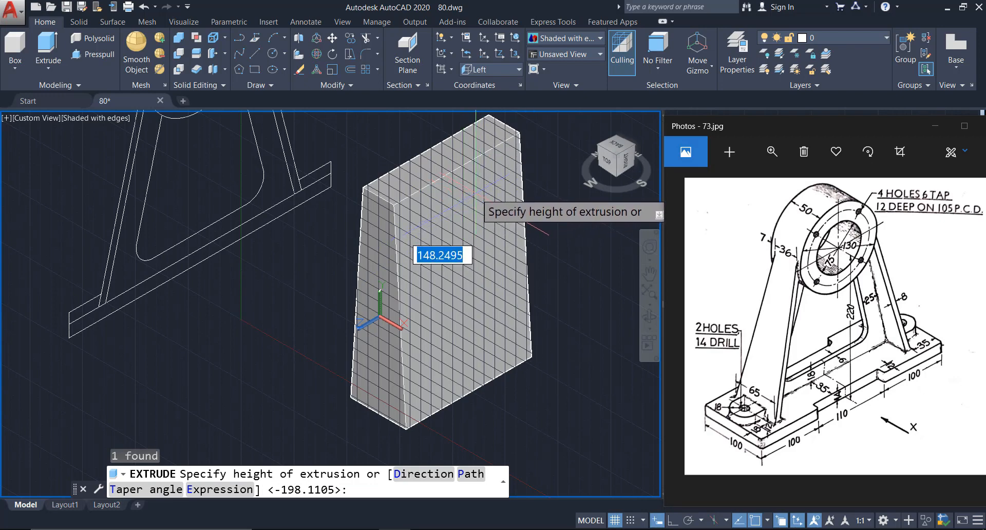
pyautogui.click(475, 192)
# Set the UCS to Front for working on the front-view profile.
pyautogui.moveTo(239, 278); pyautogui.dragTo(293, 391, button='middle')
pyautogui.moveTo(294, 352); pyautogui.dragTo(357, 390, button='middle')
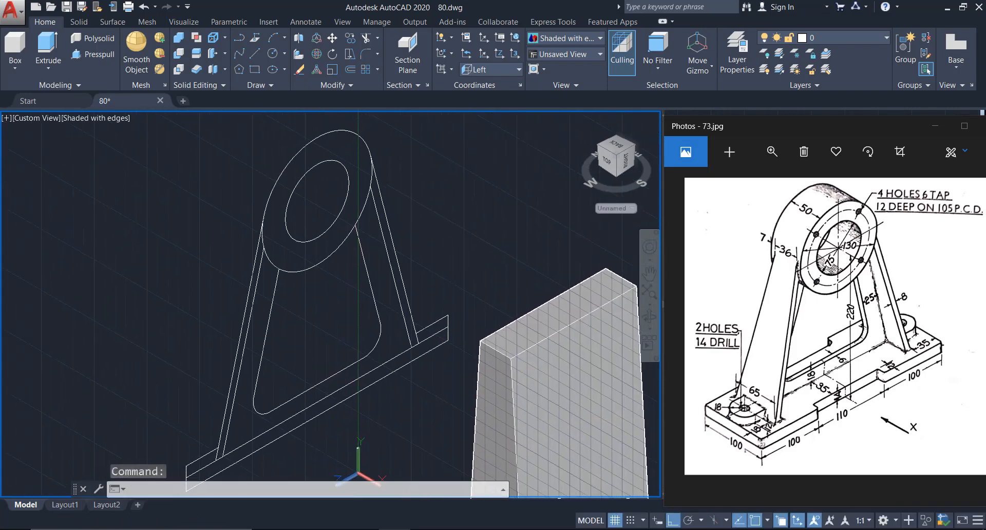
pyautogui.click(496, 70)
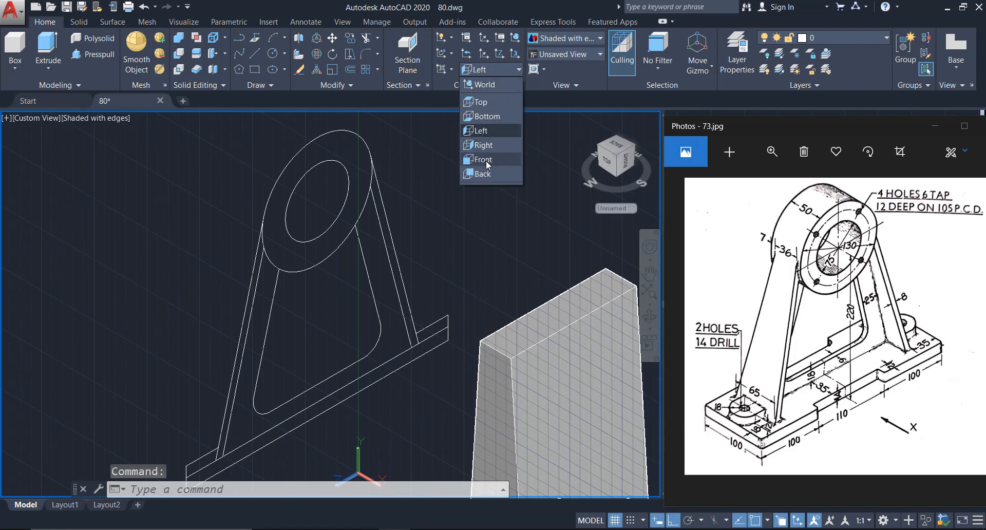
pyautogui.click(483, 159)
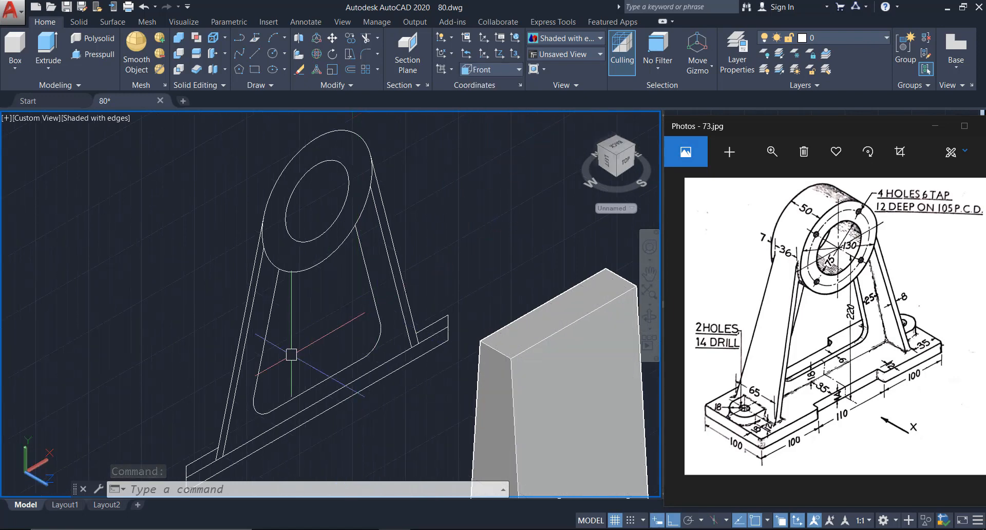
pyautogui.moveTo(291, 354); pyautogui.dragTo(338, 342, button='middle')
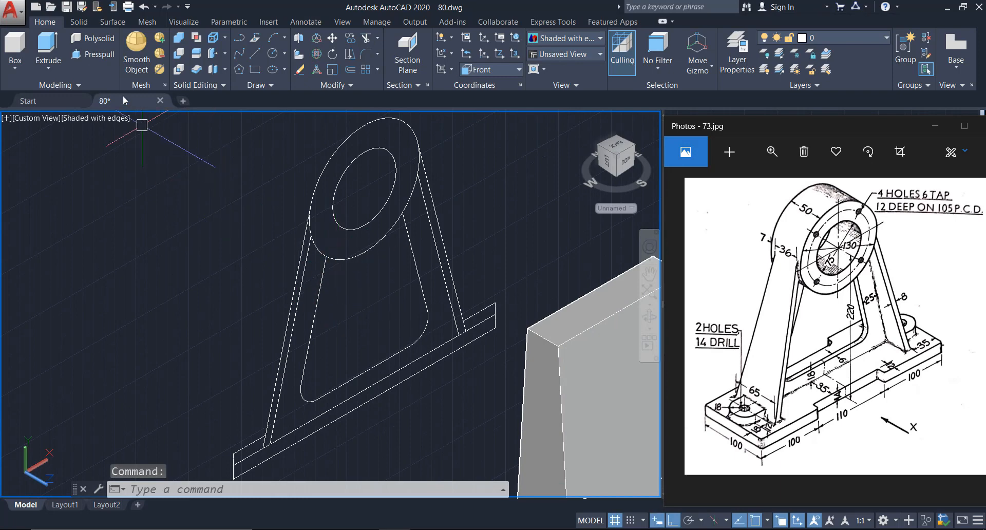
# Presspull the narrow slanted strip on the profile's side nearest the tapered solid to a height of 65.
pyautogui.click(98, 54)
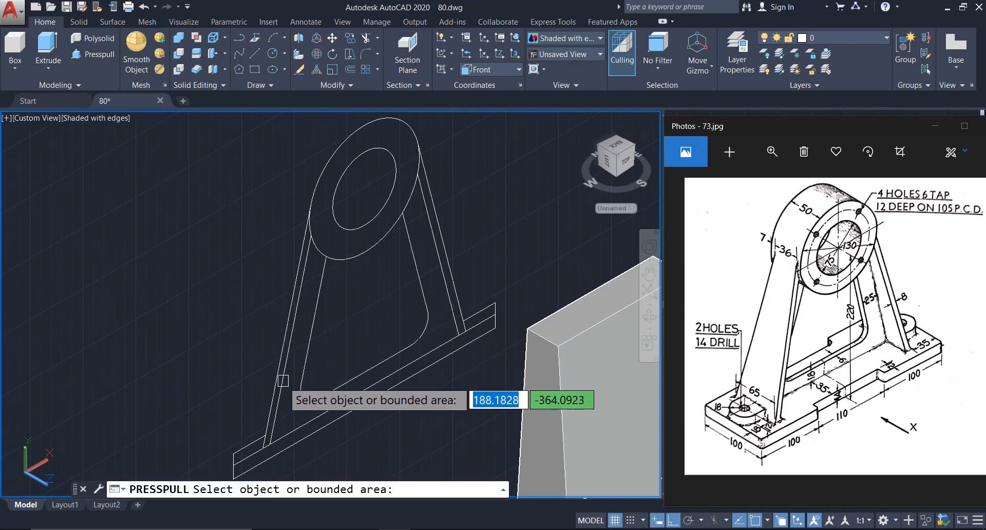
pyautogui.scroll(4, 279, 381)
pyautogui.scroll(1, 282, 358)
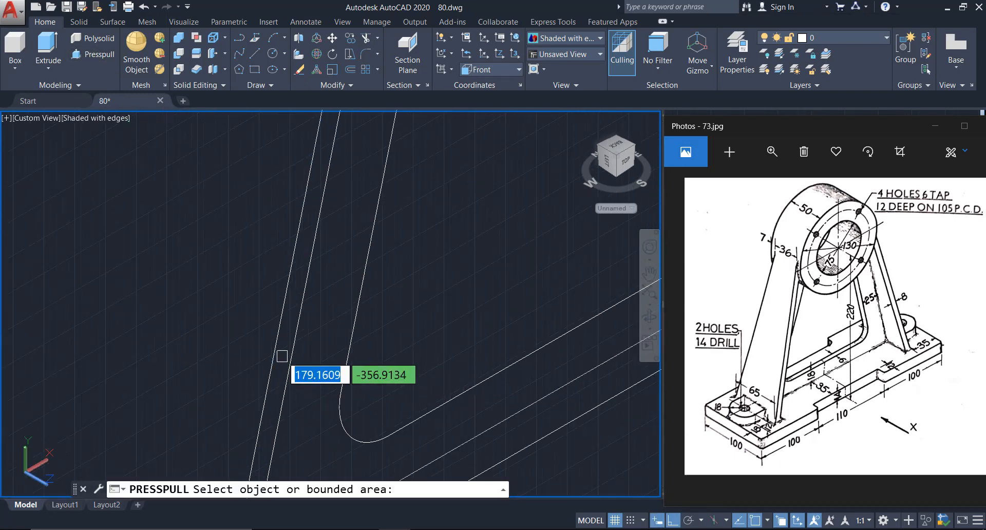
pyautogui.scroll(-4, 281, 355)
pyautogui.scroll(3, 302, 193)
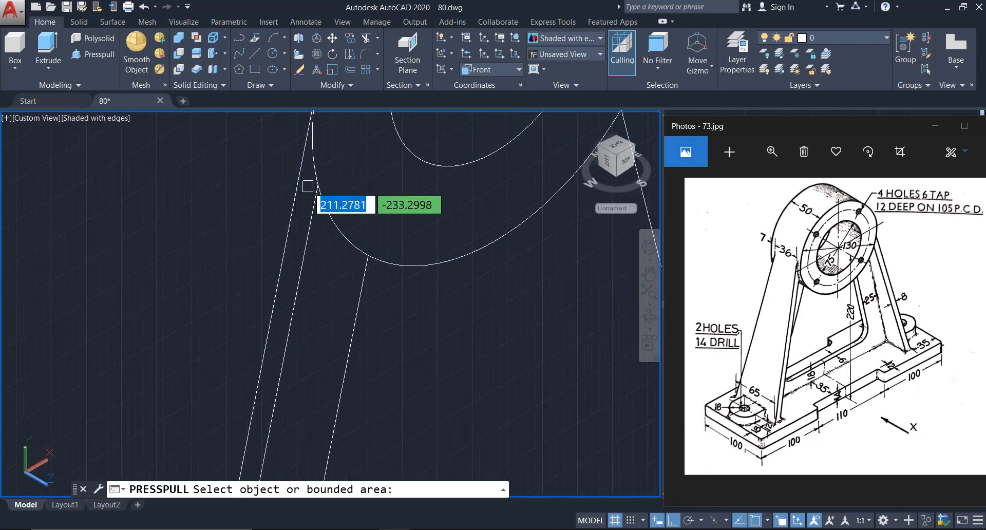
pyautogui.scroll(-3, 309, 192)
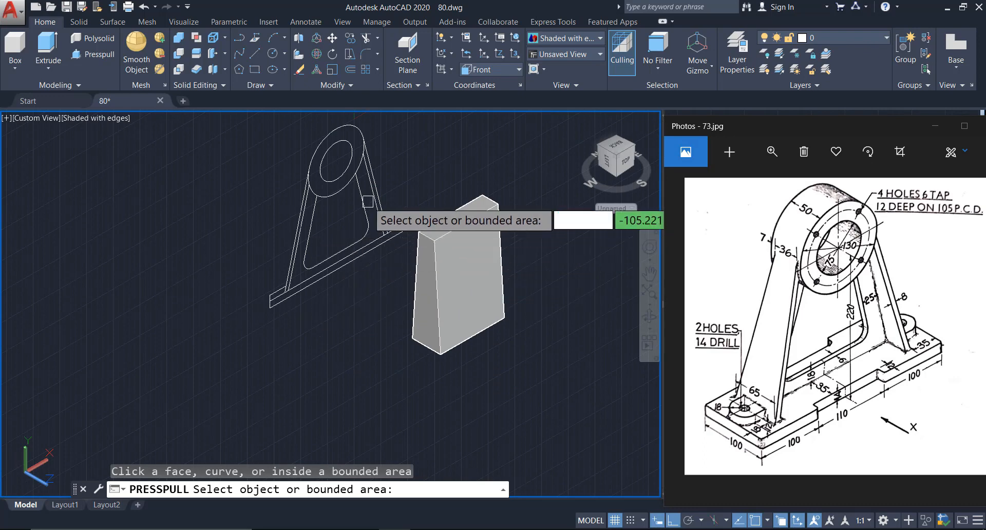
pyautogui.scroll(5, 370, 204)
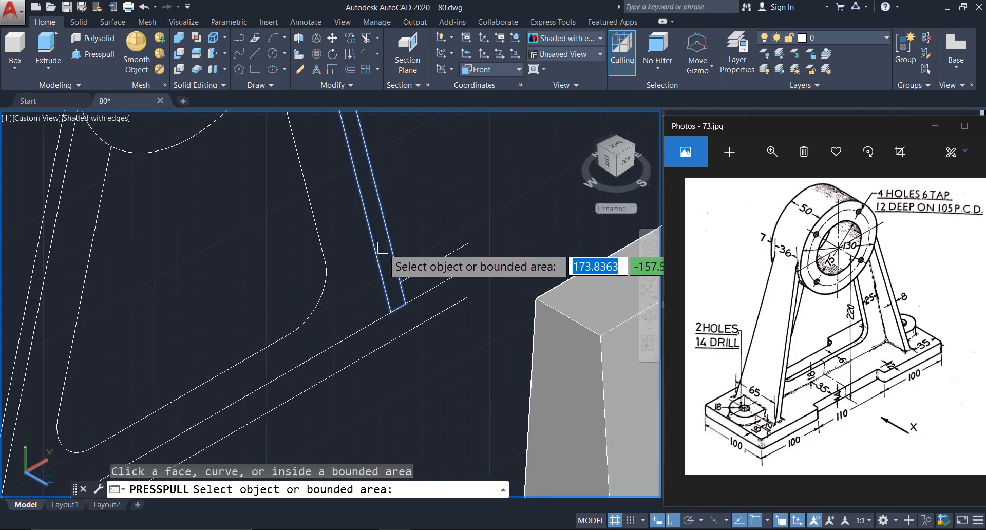
pyautogui.scroll(-5, 382, 248)
pyautogui.scroll(4, 237, 267)
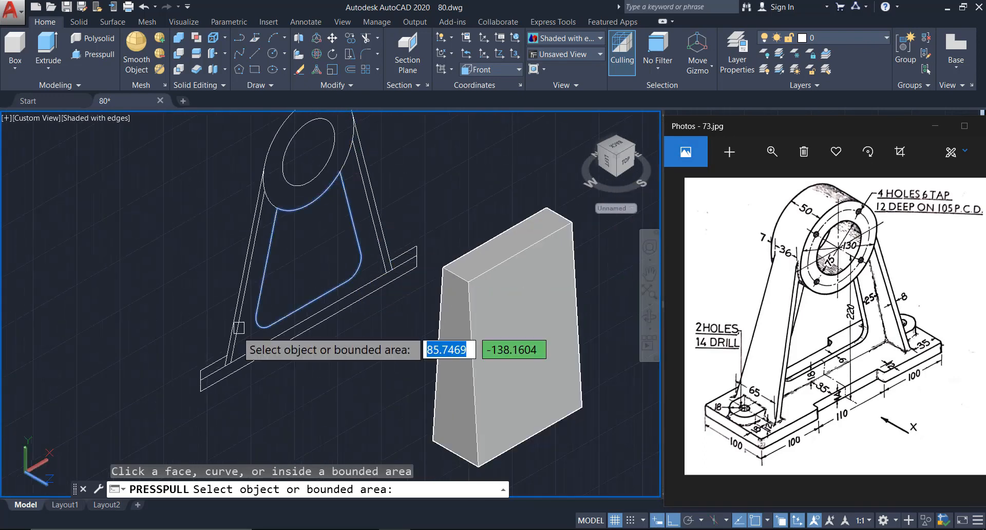
pyautogui.scroll(3, 225, 344)
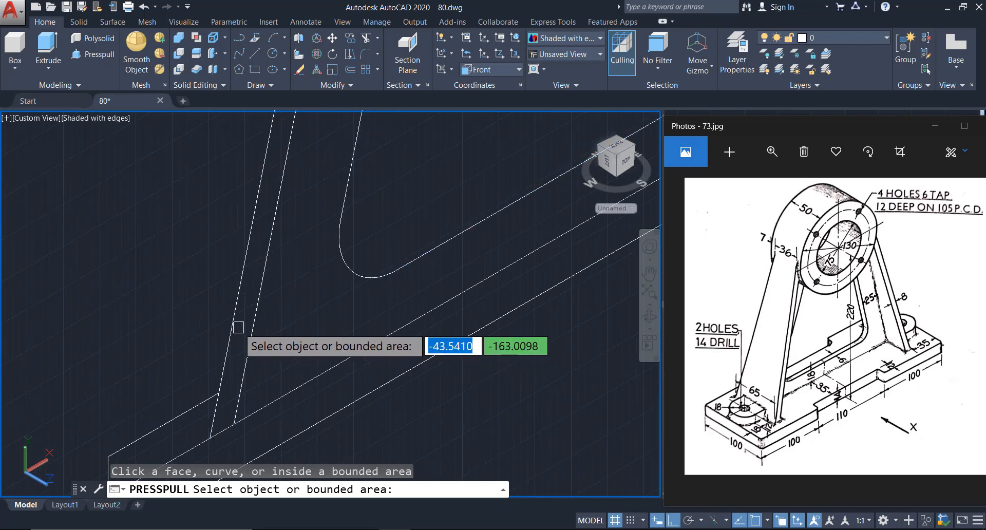
pyautogui.scroll(-4, 238, 328)
pyautogui.moveTo(277, 218); pyautogui.dragTo(257, 297, button='middle')
pyautogui.scroll(3, 258, 159)
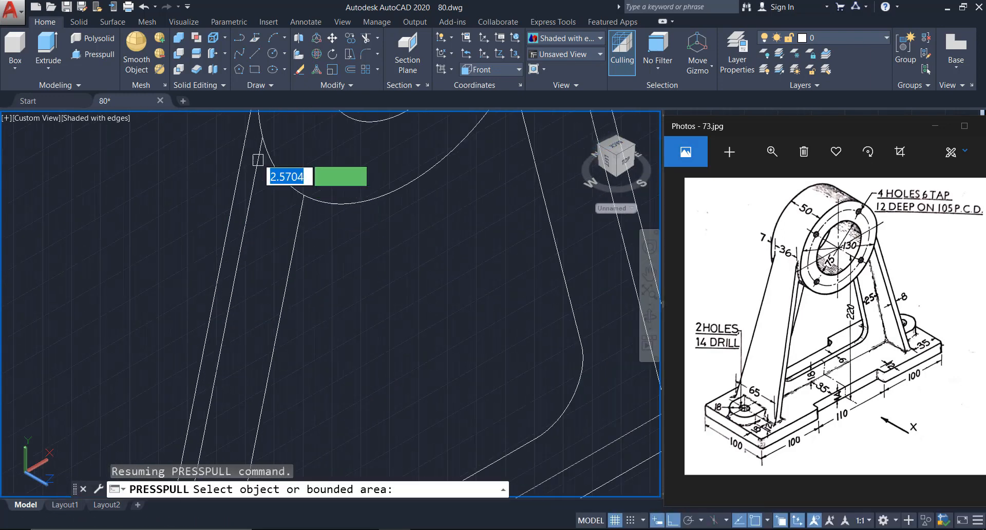
pyautogui.scroll(-3, 208, 218)
pyautogui.scroll(3, 502, 259)
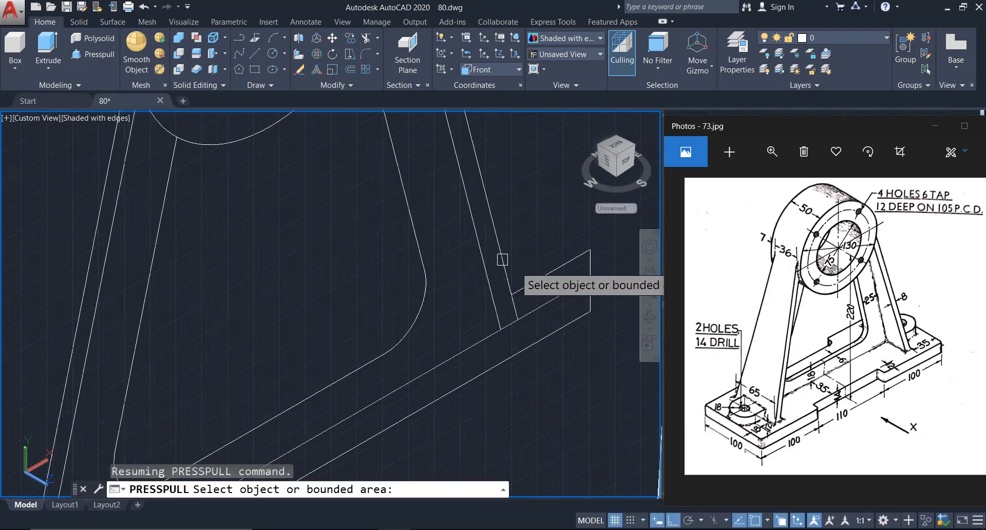
pyautogui.click(501, 258)
pyautogui.scroll(-4, 501, 259)
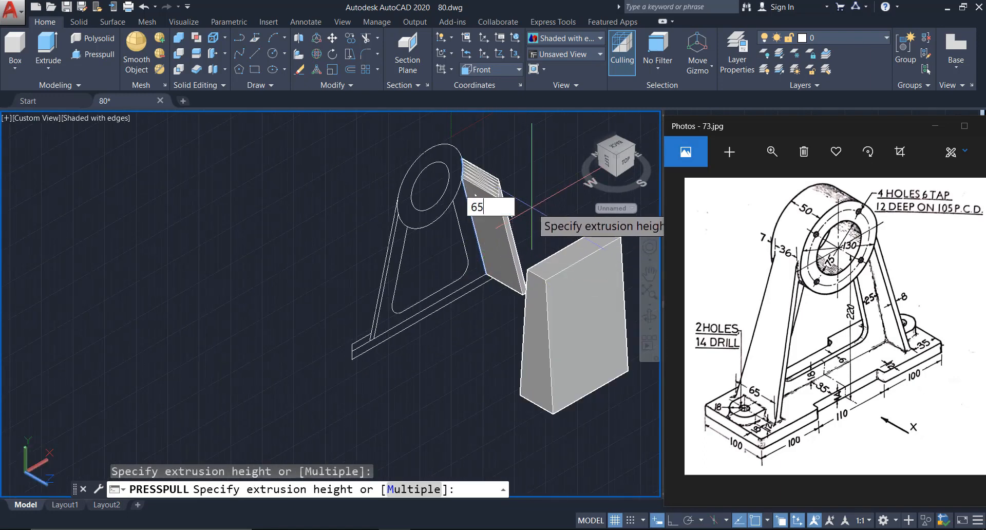
pyautogui.press('Return')
pyautogui.scroll(-2, 365, 222)
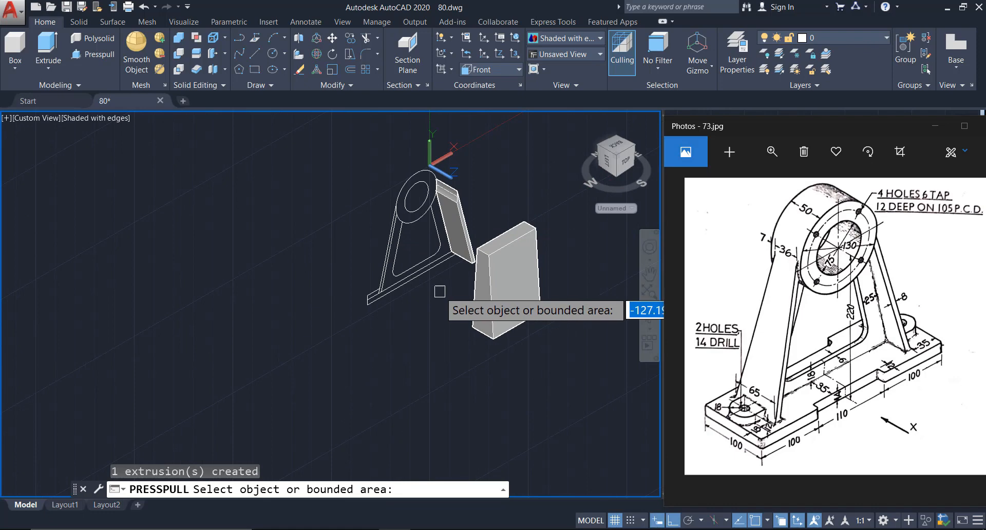
pyautogui.press('Return')
# Move the tapered solid by the midpoint of its bottom end edge onto the midpoint of the slanted strip's bottom edge.
pyautogui.scroll(2, 531, 279)
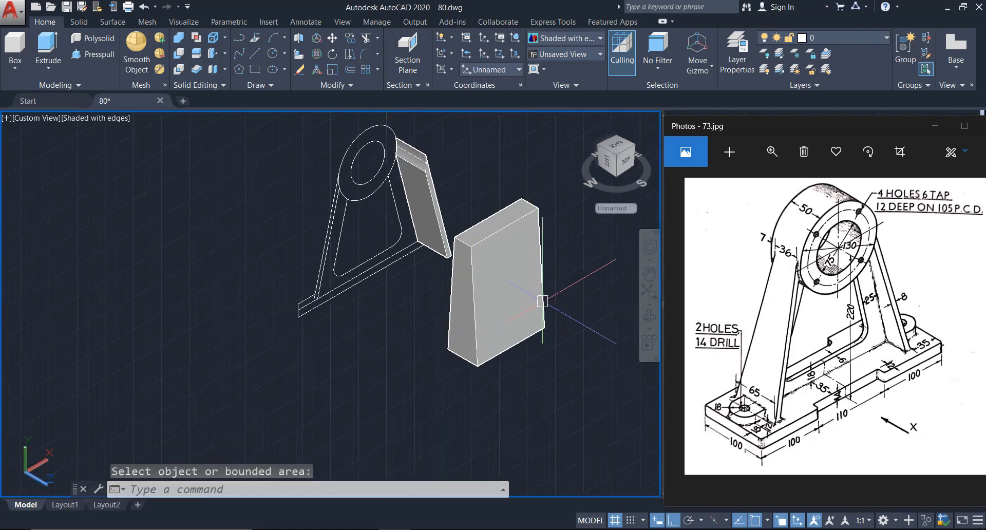
pyautogui.click(566, 279)
pyautogui.click(457, 354)
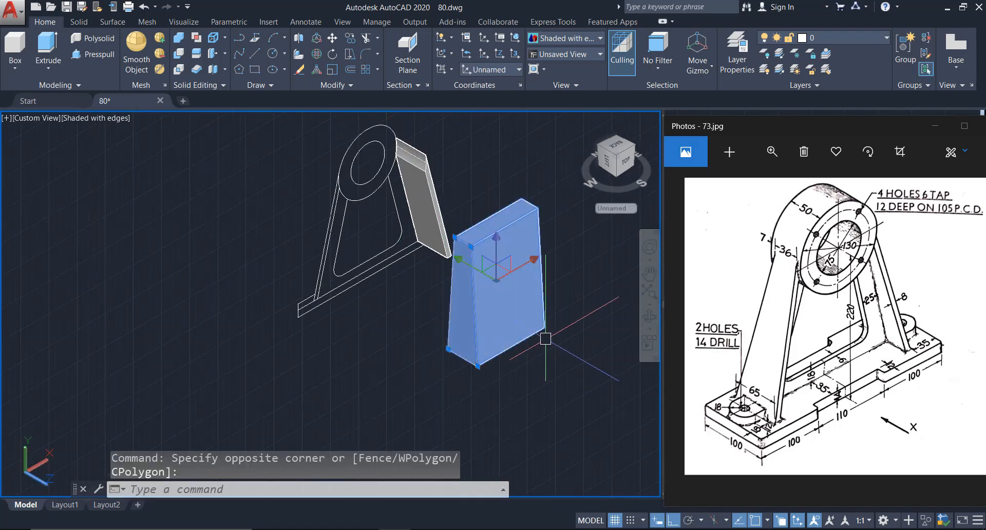
pyautogui.write('m')
pyautogui.press('Return')
pyautogui.scroll(1, 472, 362)
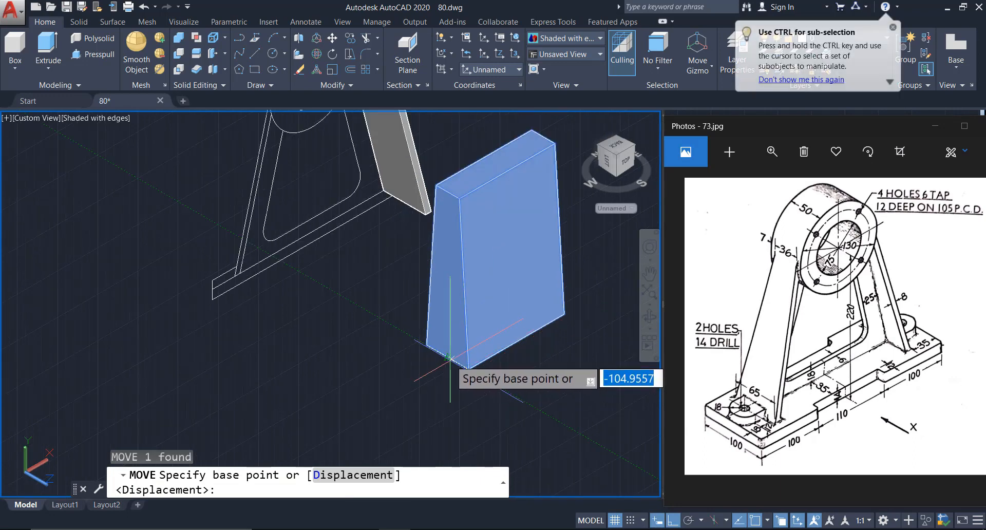
pyautogui.click(447, 357)
pyautogui.scroll(-1, 436, 239)
pyautogui.scroll(2, 447, 234)
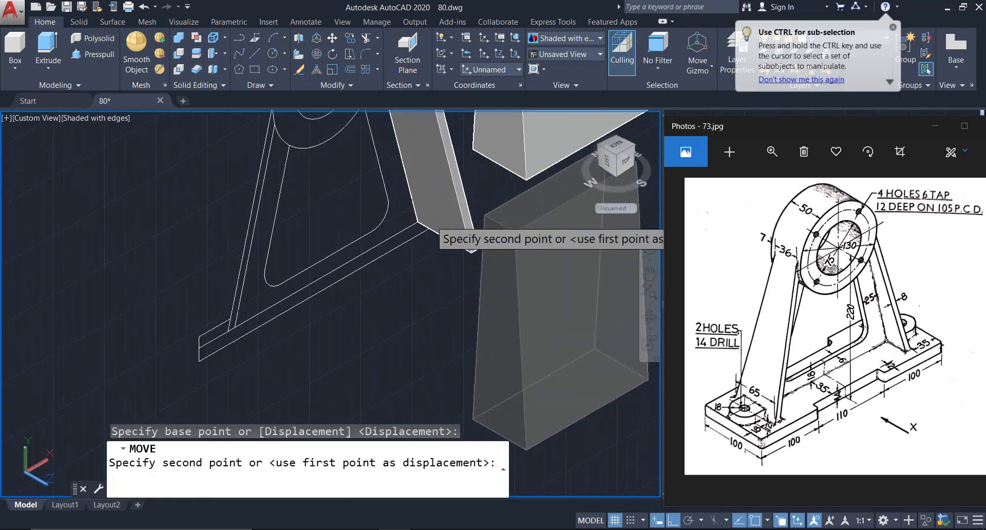
pyautogui.click(464, 220)
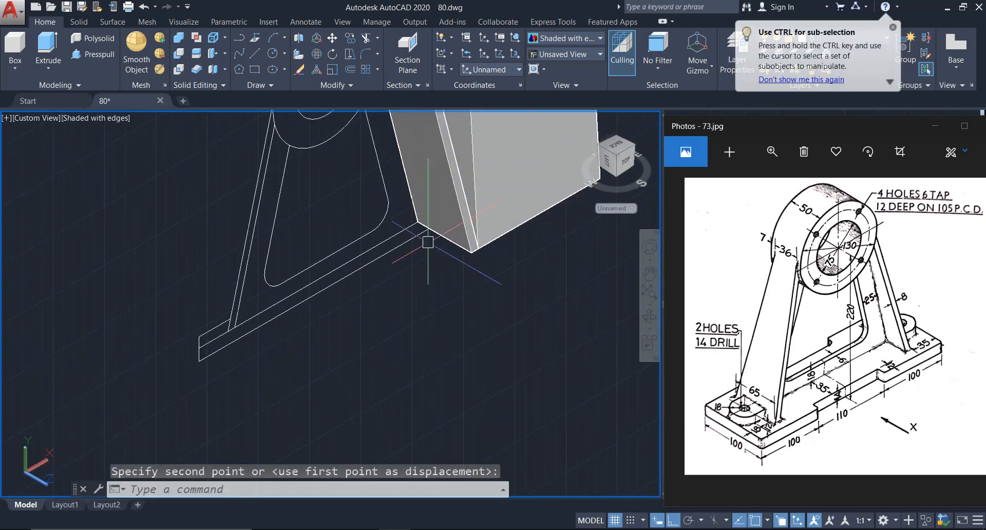
# Move the tapered solid about 104 along the base direction toward the profile so it encloses the slanted strip.
pyautogui.scroll(-2, 466, 260)
pyautogui.scroll(1, 466, 259)
pyautogui.click(477, 240)
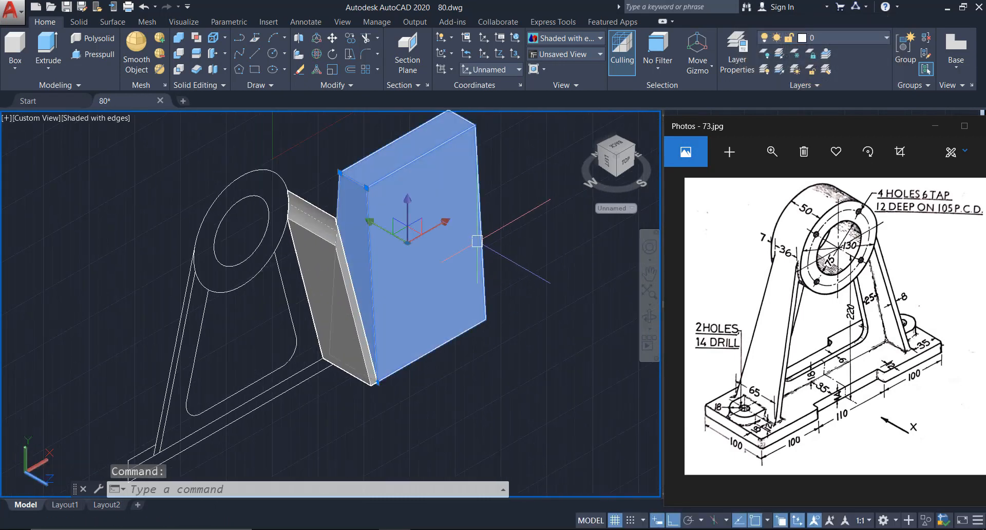
pyautogui.write('m')
pyautogui.press('Return')
pyautogui.click(559, 343)
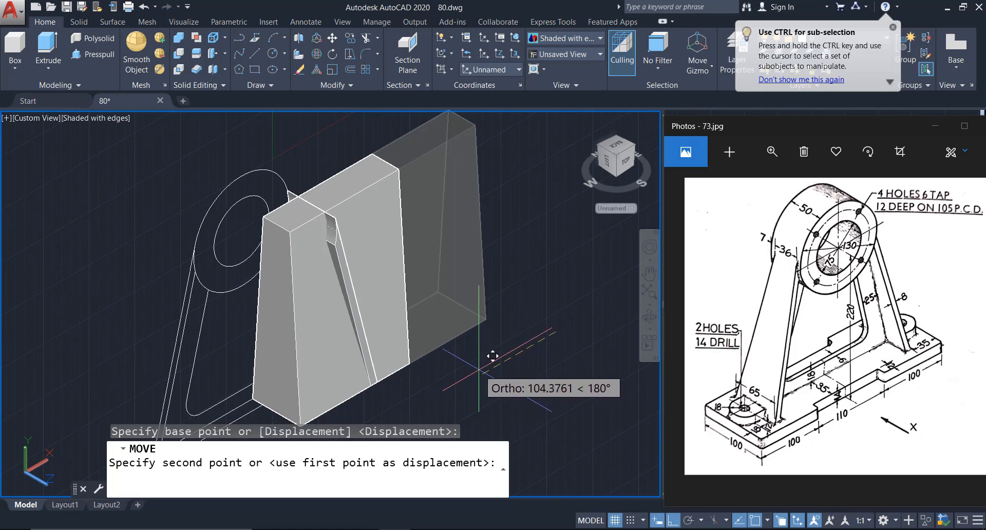
pyautogui.click(487, 353)
pyautogui.moveTo(485, 354); pyautogui.dragTo(515, 352, button='middle')
pyautogui.press('Escape')
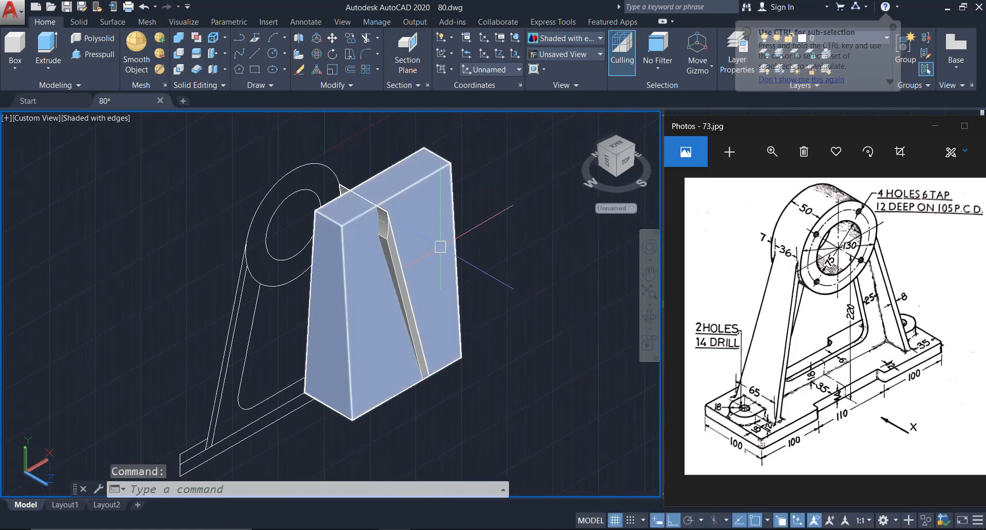
# Intersect the tapered solid with the slanted strip to form the tapered side support.
pyautogui.click(179, 71)
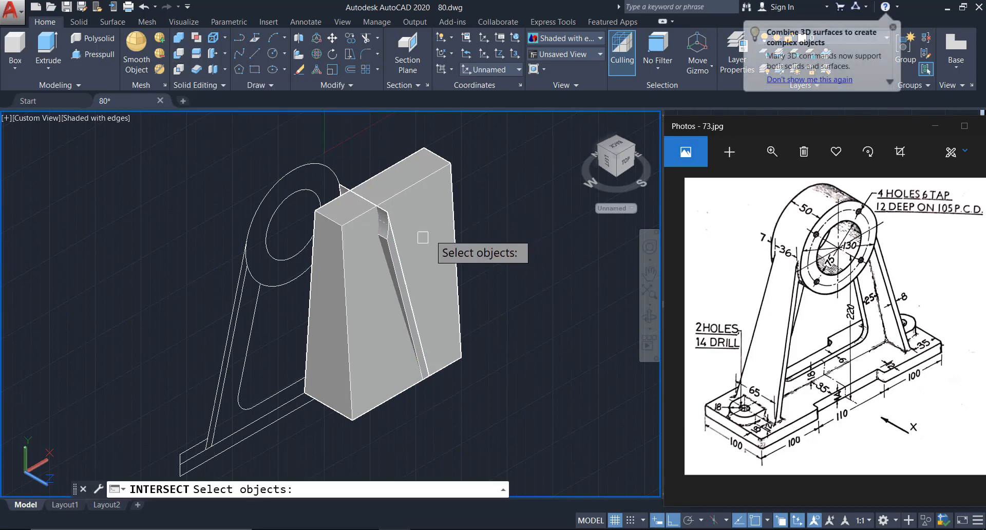
pyautogui.click(412, 224)
pyautogui.click(445, 306)
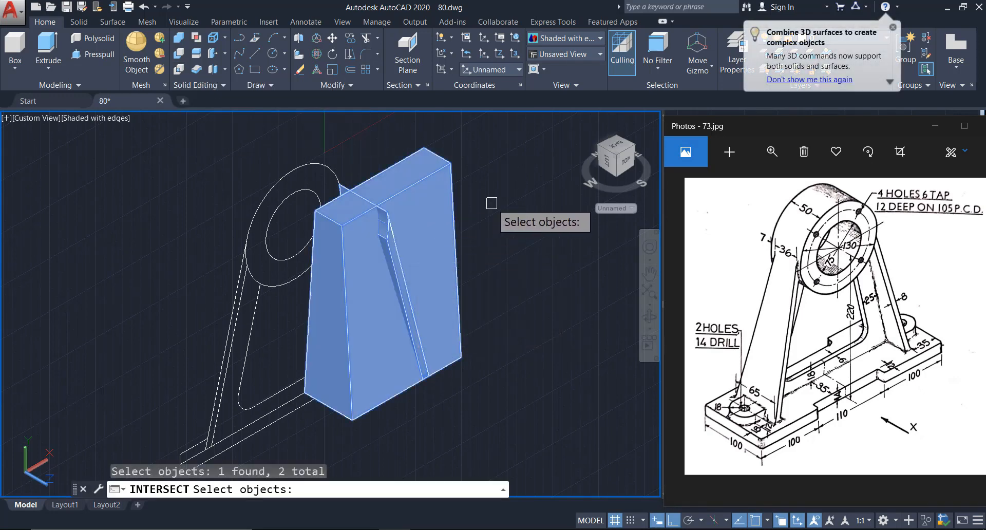
pyautogui.press('Return')
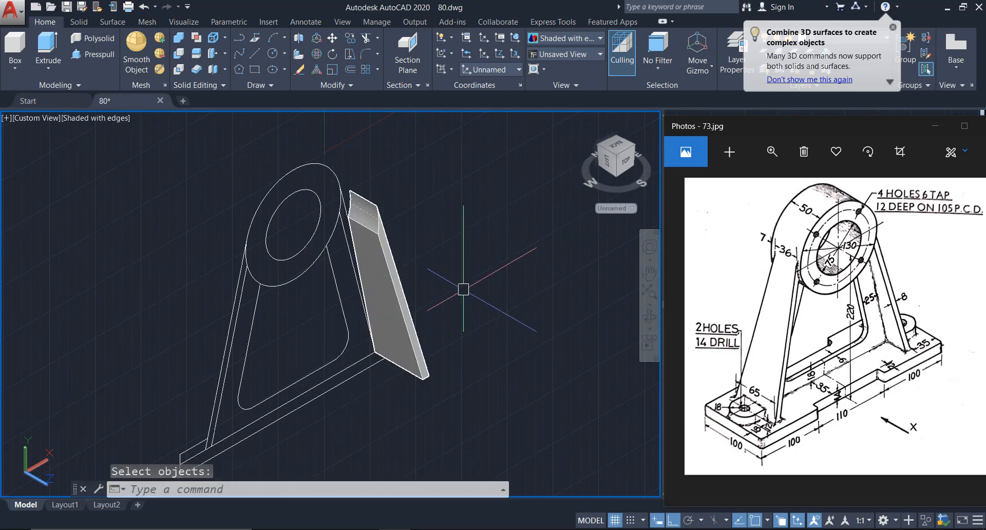
# Orbit slightly around the side support and set the view to parallel projection.
pyautogui.click(649, 317)
pyautogui.moveTo(405, 306)
pyautogui.mouseDown()
pyautogui.moveTo(481, 257)
pyautogui.moveTo(420, 271)
pyautogui.moveTo(189, 276)
pyautogui.moveTo(416, 275)
pyautogui.moveTo(431, 305)
pyautogui.moveTo(414, 311)
pyautogui.mouseUp()
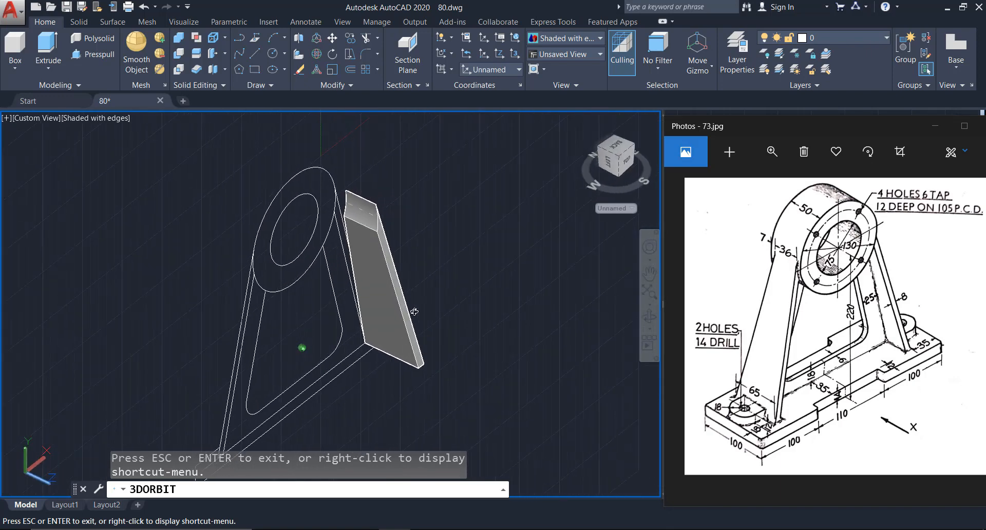
pyautogui.press('Escape')
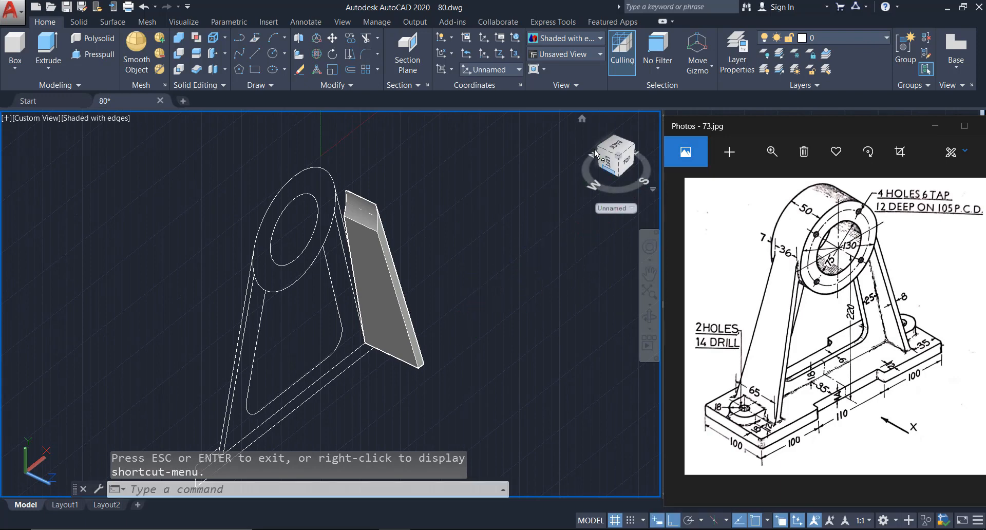
pyautogui.click(582, 120)
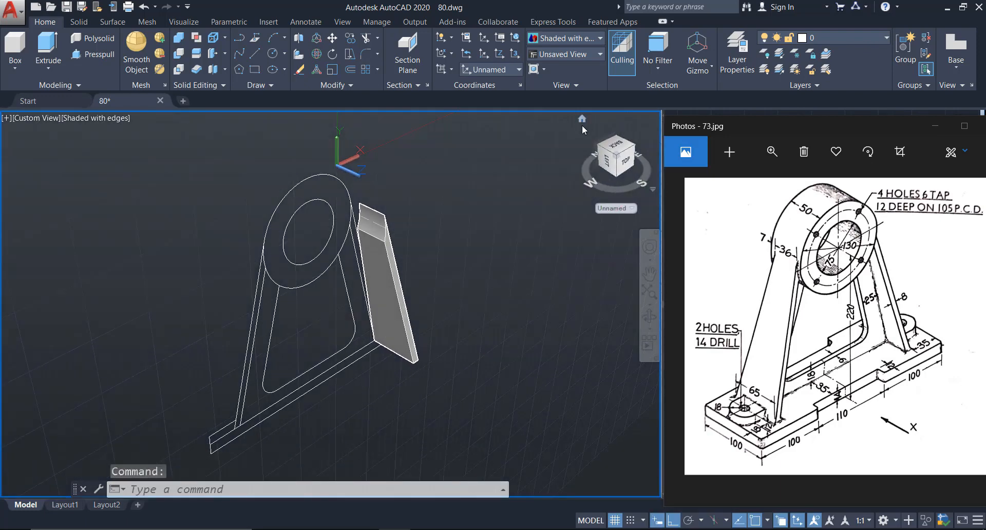
pyautogui.rightClick(604, 154)
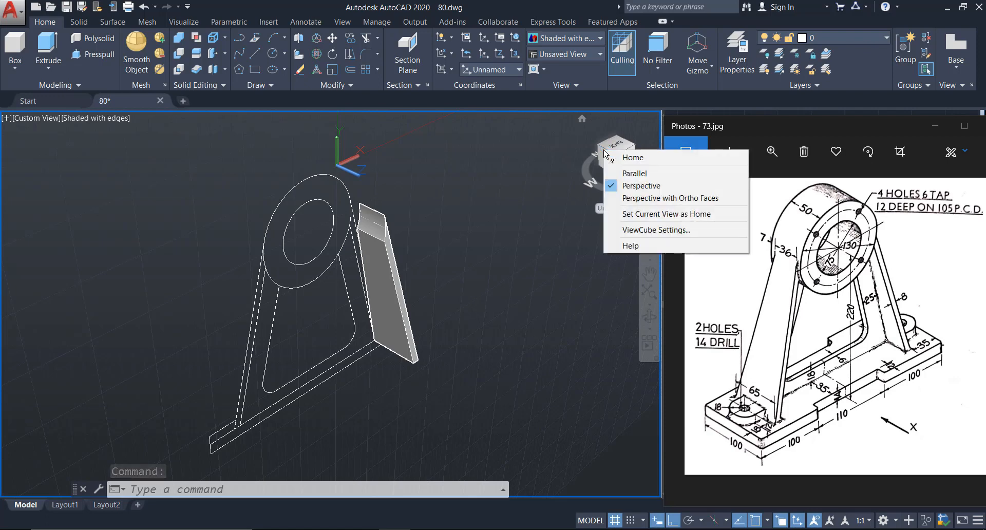
pyautogui.click(634, 173)
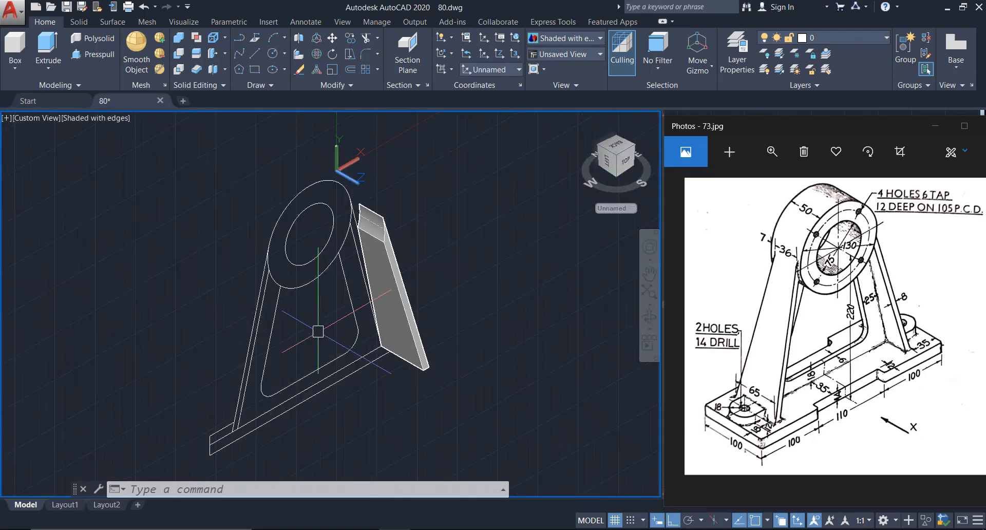
# Presspull the web area with the rounded triangular opening, between the side strips below the ring, to a thickness of 6.
pyautogui.press('Escape')
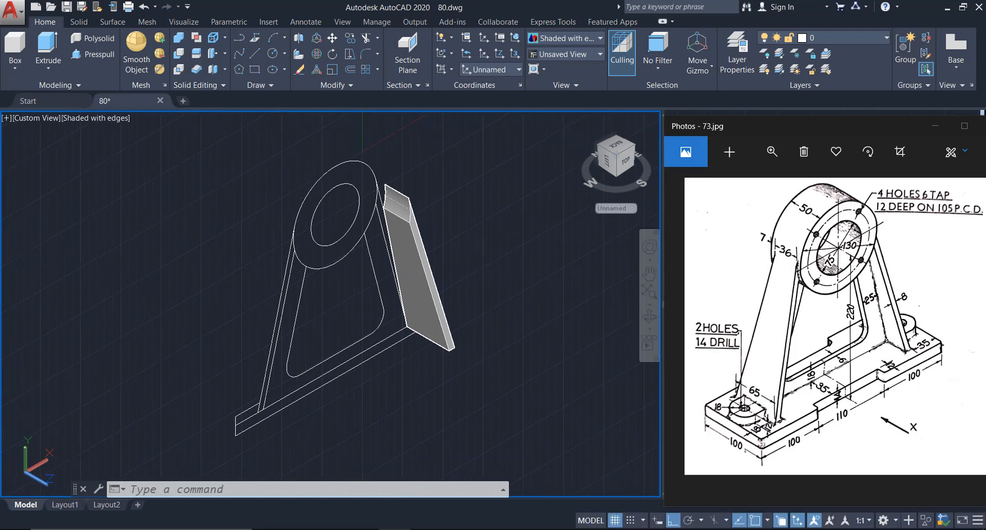
pyautogui.scroll(3, 380, 352)
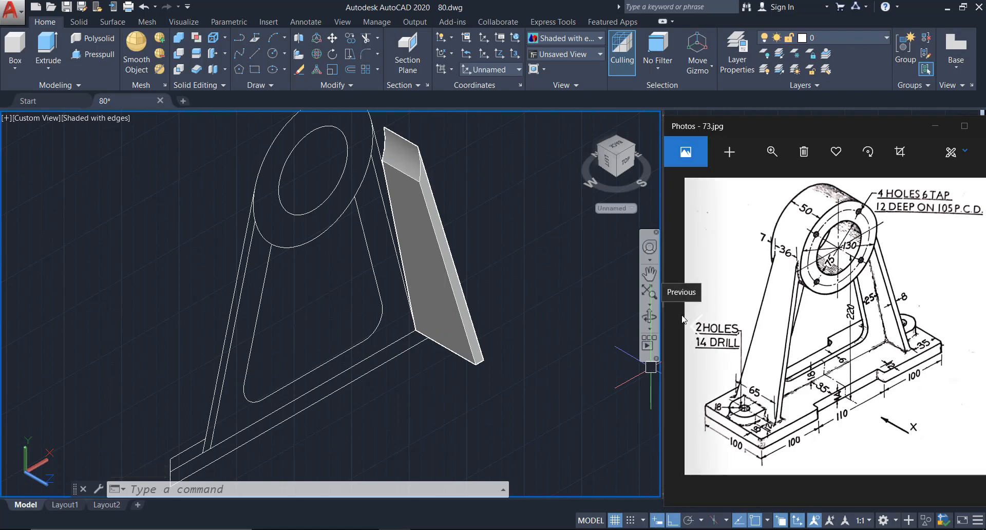
pyautogui.click(90, 54)
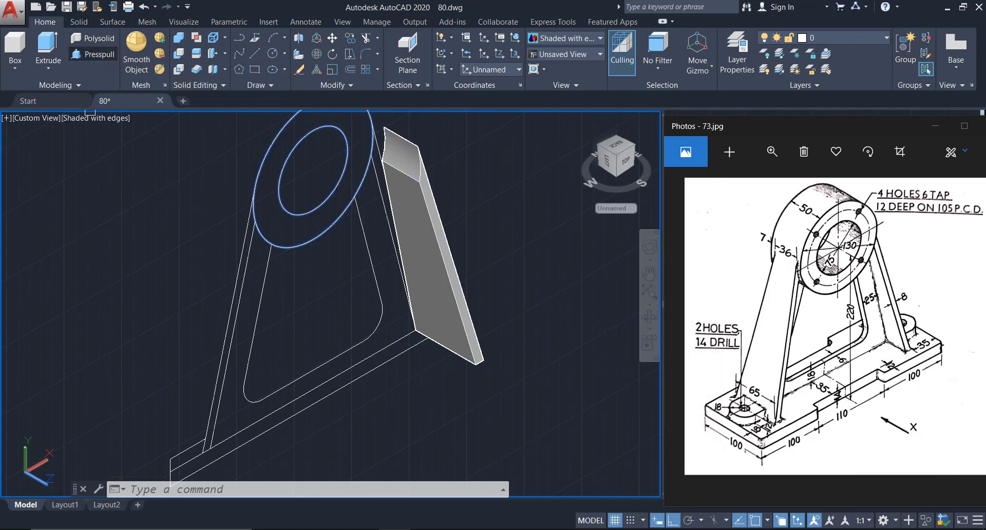
pyautogui.click(385, 276)
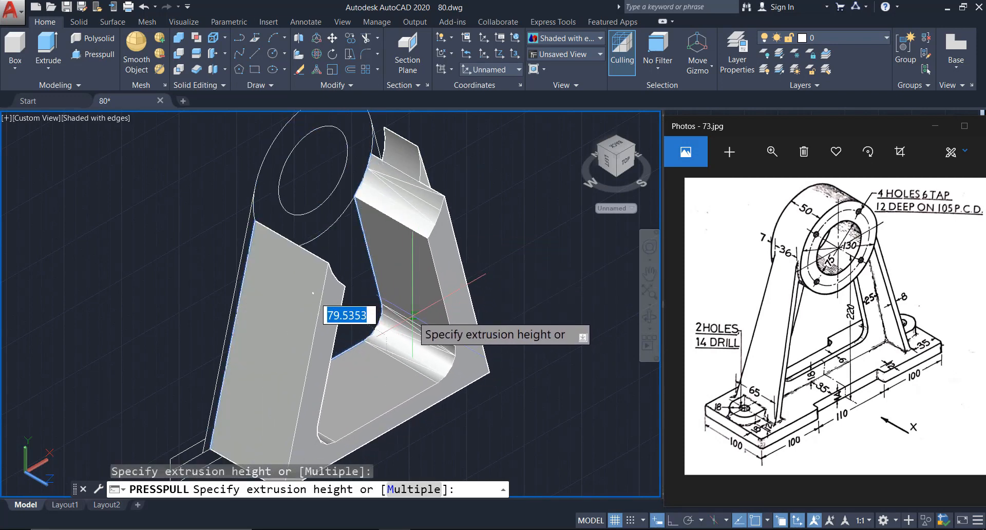
pyautogui.write('6')
pyautogui.press('Return')
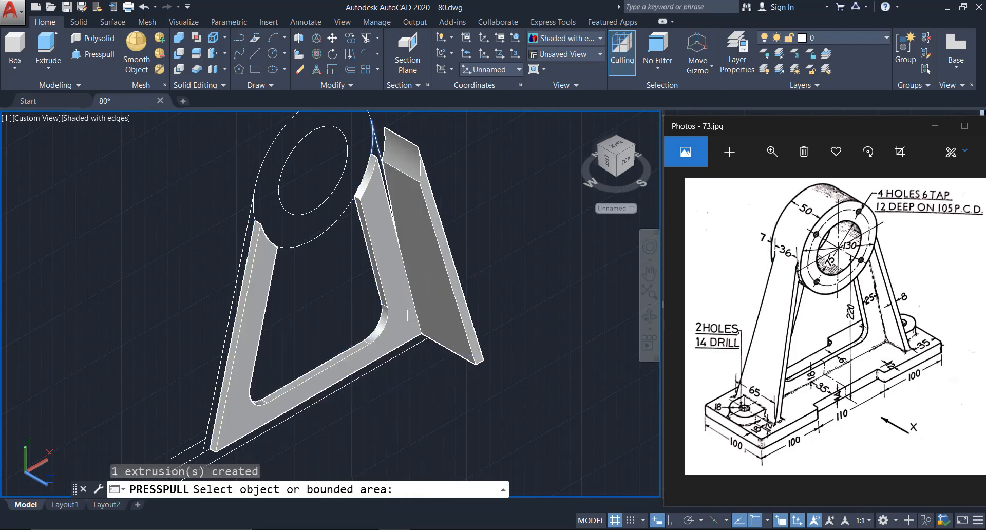
# Presspull the long base strip at the bottom of the front-view profile by 100 to form the base plate.
pyautogui.moveTo(433, 390); pyautogui.dragTo(437, 316, button='middle')
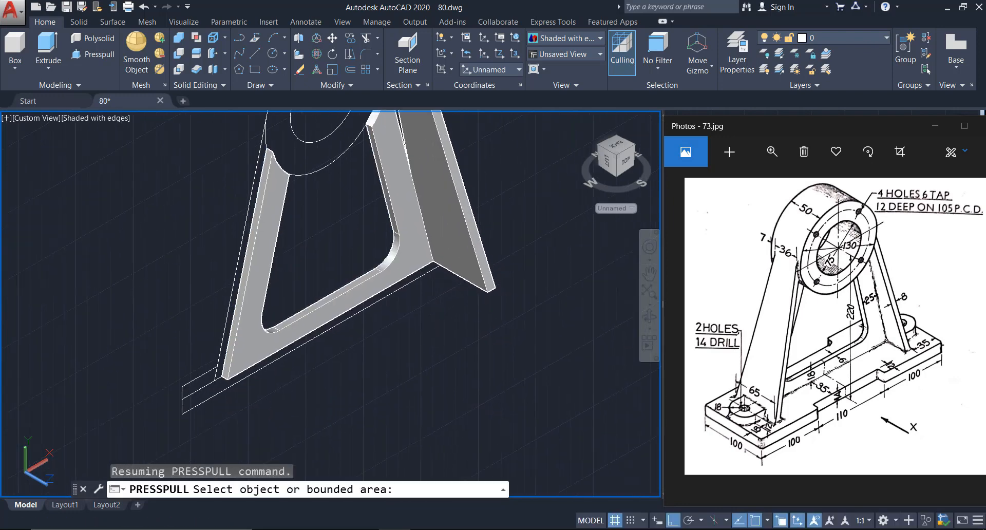
pyautogui.scroll(3, 208, 403)
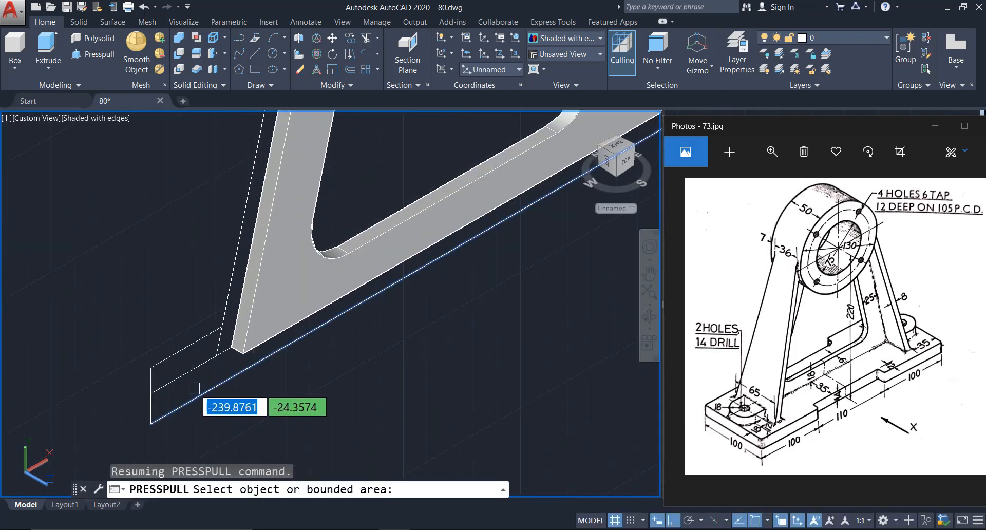
pyautogui.scroll(-2, 189, 387)
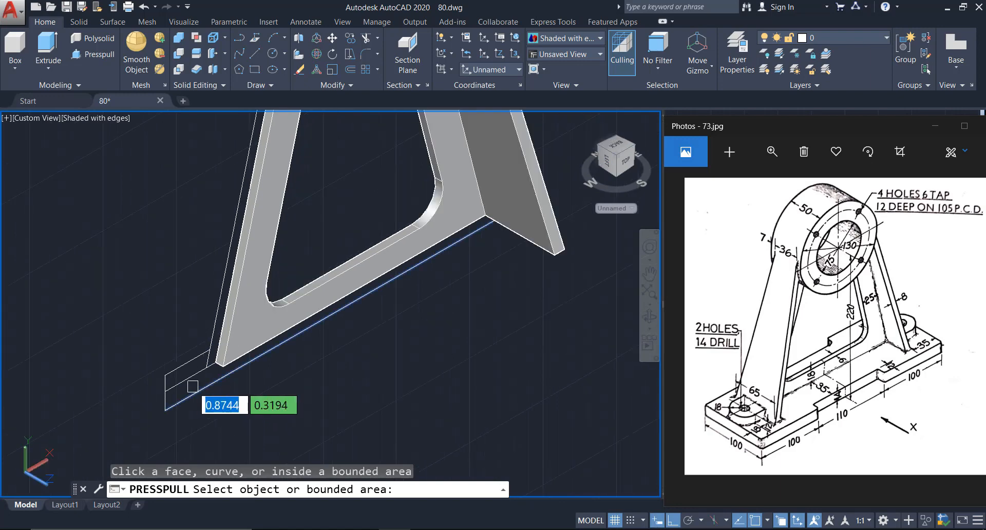
pyautogui.scroll(2, 192, 386)
pyautogui.scroll(-3, 193, 386)
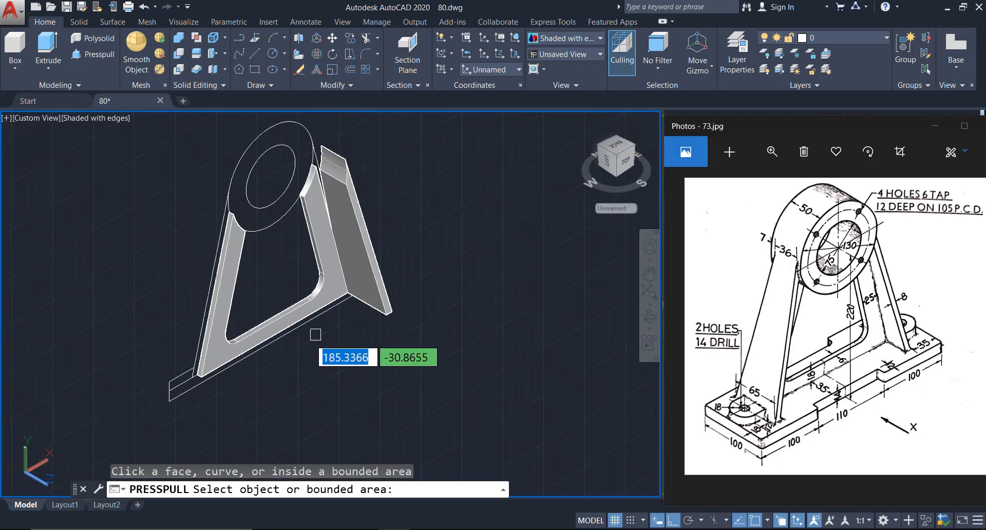
pyautogui.scroll(4, 316, 334)
pyautogui.scroll(2, 325, 292)
pyautogui.scroll(-3, 308, 308)
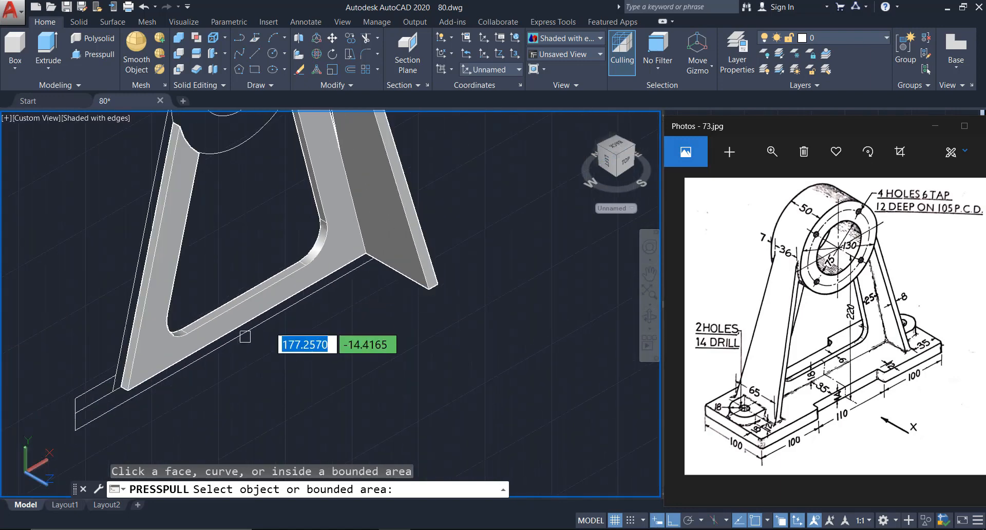
pyautogui.scroll(2, 112, 392)
pyautogui.scroll(2, 112, 391)
pyautogui.click(92, 411)
pyautogui.scroll(-5, 97, 406)
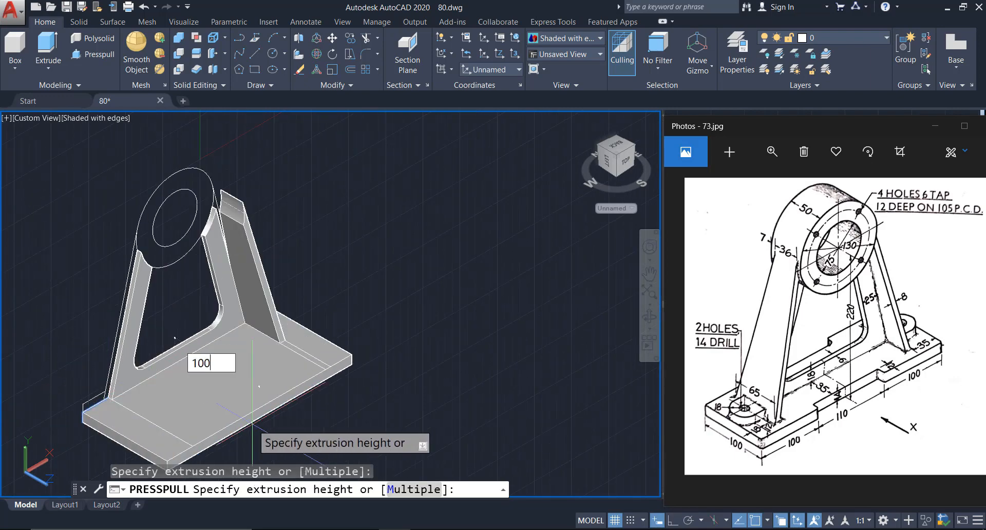
pyautogui.press('Return')
# Presspull the small area above the end of the base plate by 36 to form the raised pad.
pyautogui.scroll(5, 87, 410)
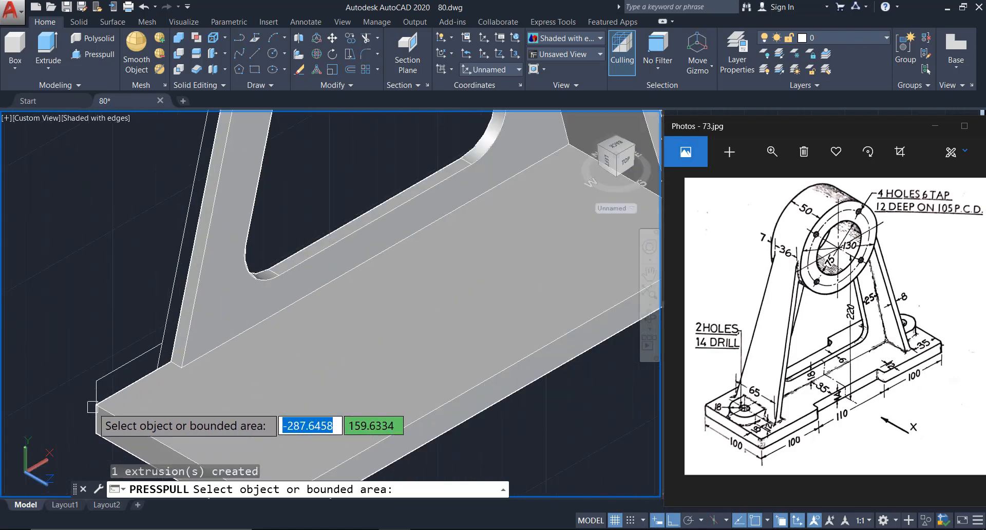
pyautogui.click(129, 366)
pyautogui.scroll(-2, 129, 366)
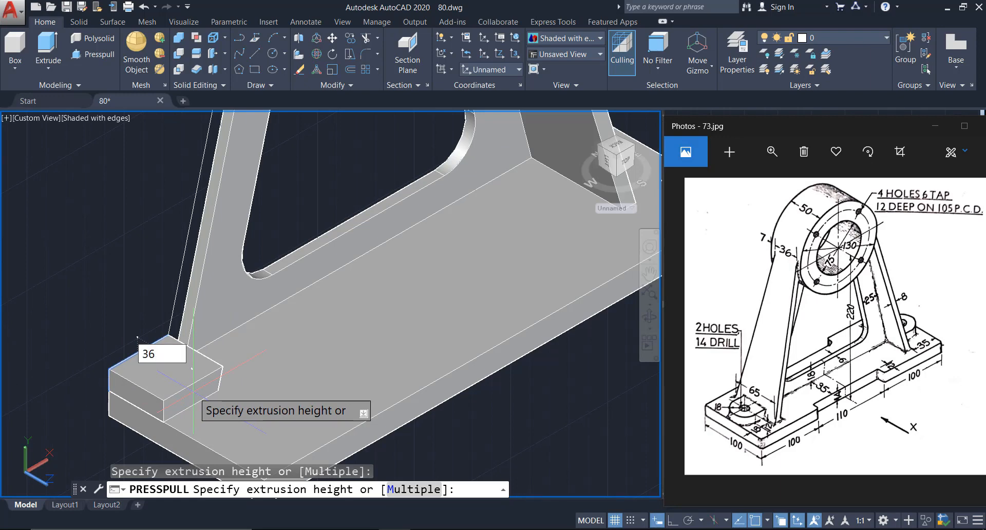
pyautogui.press('Return')
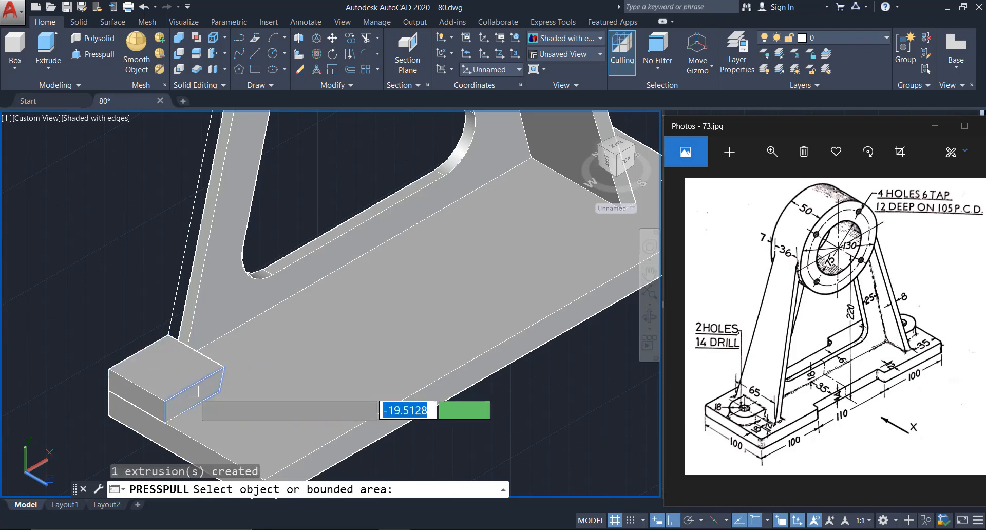
pyautogui.press('Return')
# Mirror the raised pad and the tapered side support about the vertical line through the ring's center, keeping the originals.
pyautogui.scroll(-4, 184, 373)
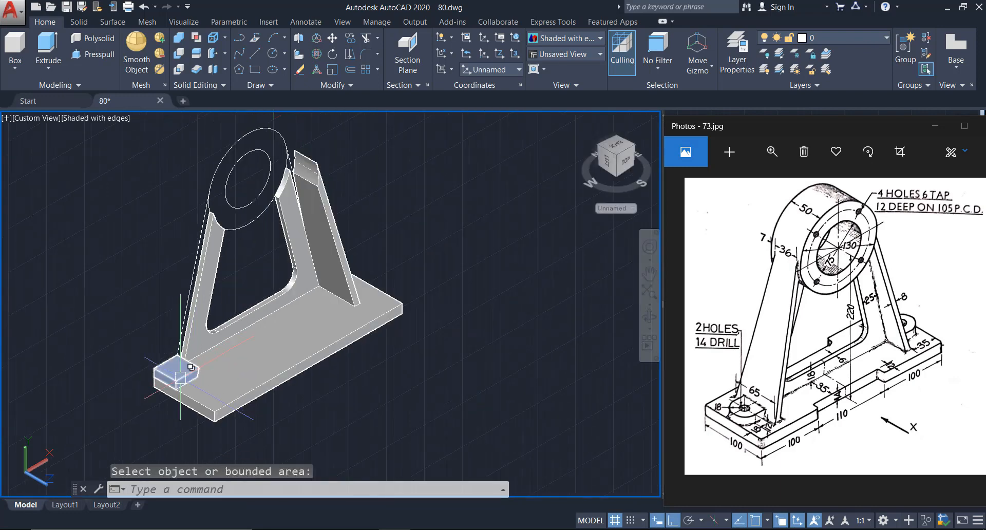
pyautogui.moveTo(277, 383); pyautogui.dragTo(284, 395, button='middle')
pyautogui.scroll(2, 206, 395)
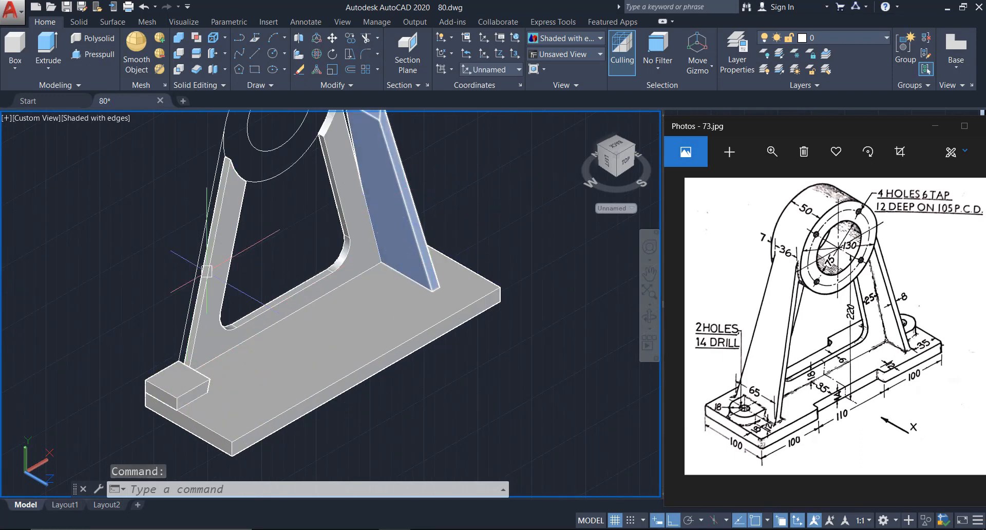
pyautogui.click(171, 377)
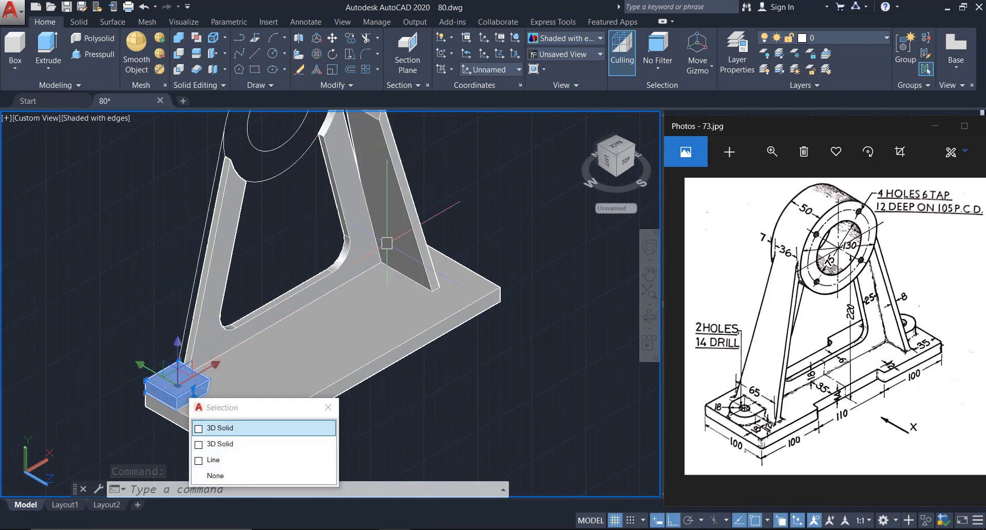
pyautogui.click(410, 208)
pyautogui.scroll(-3, 429, 162)
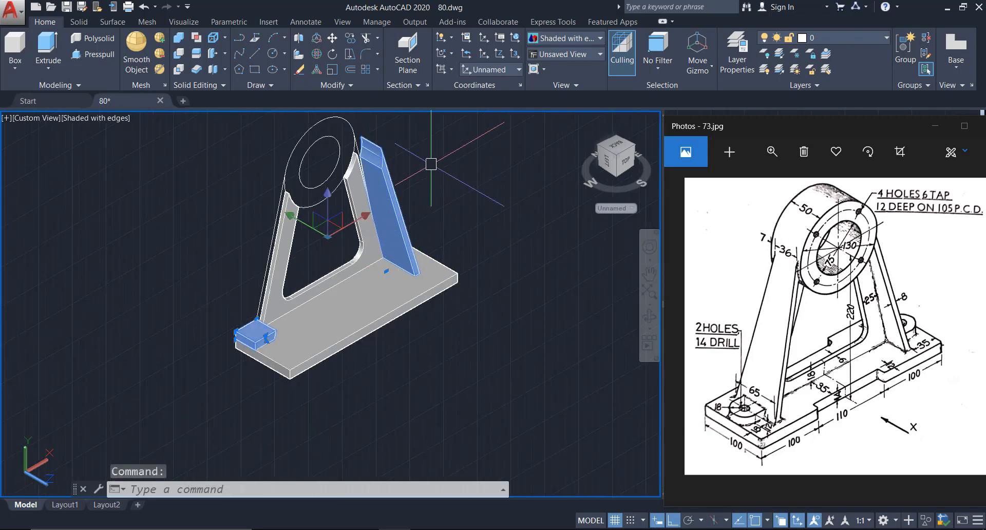
pyautogui.scroll(2, 431, 167)
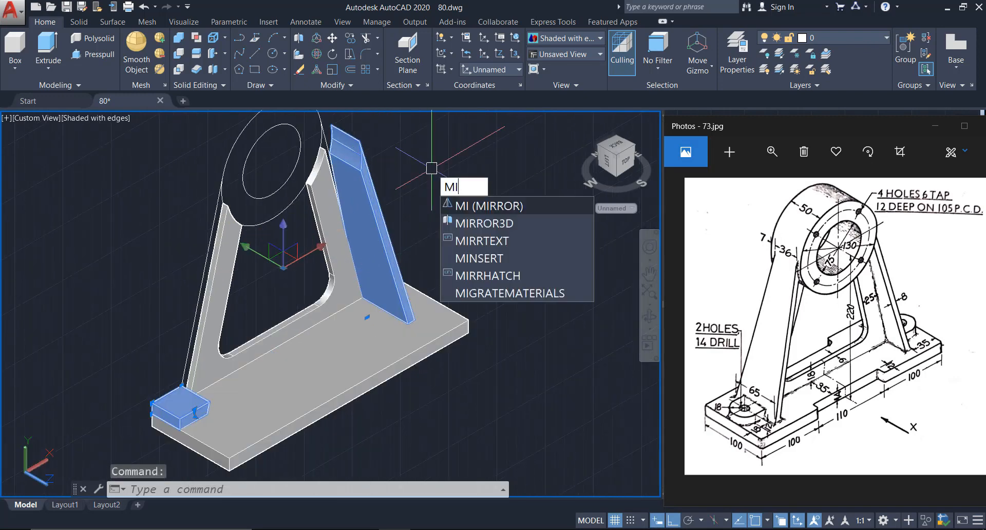
pyautogui.press('Return')
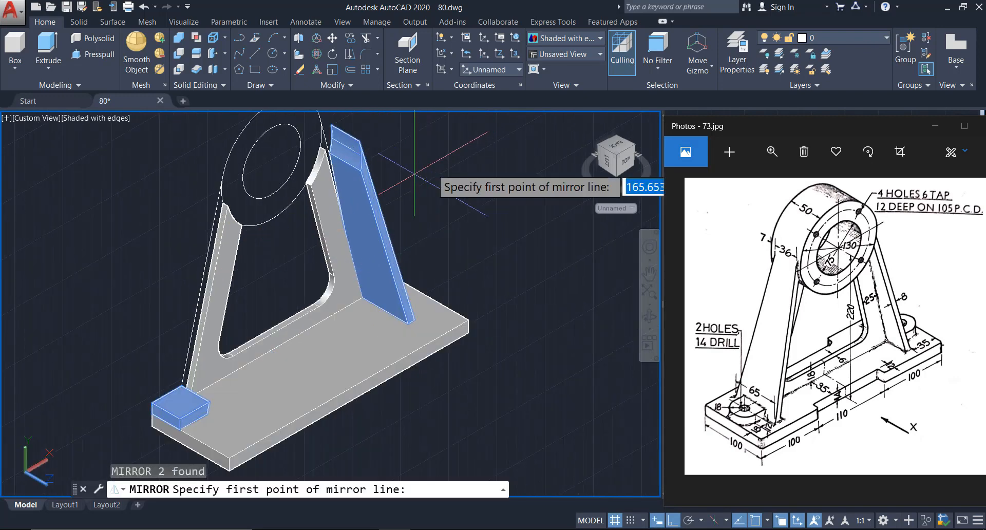
pyautogui.click(271, 160)
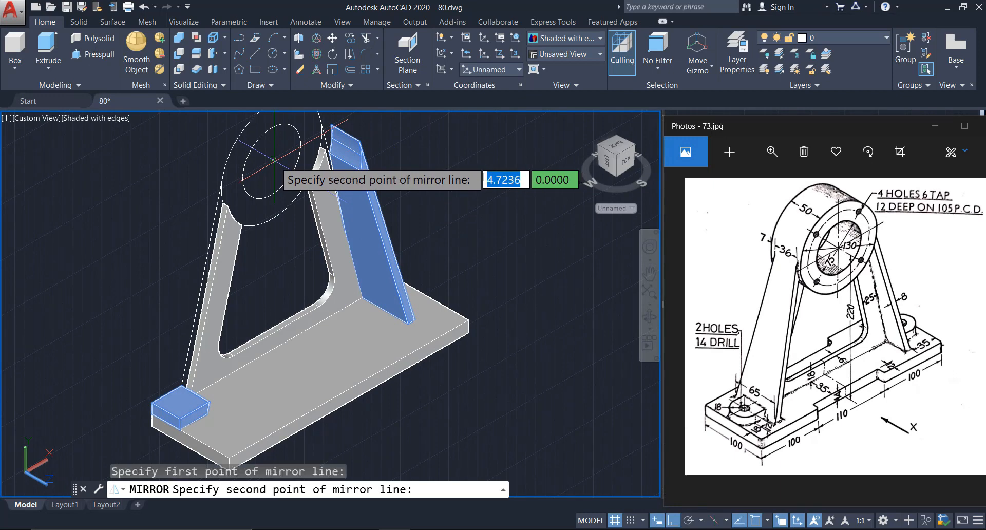
pyautogui.click(278, 295)
pyautogui.press('Return')
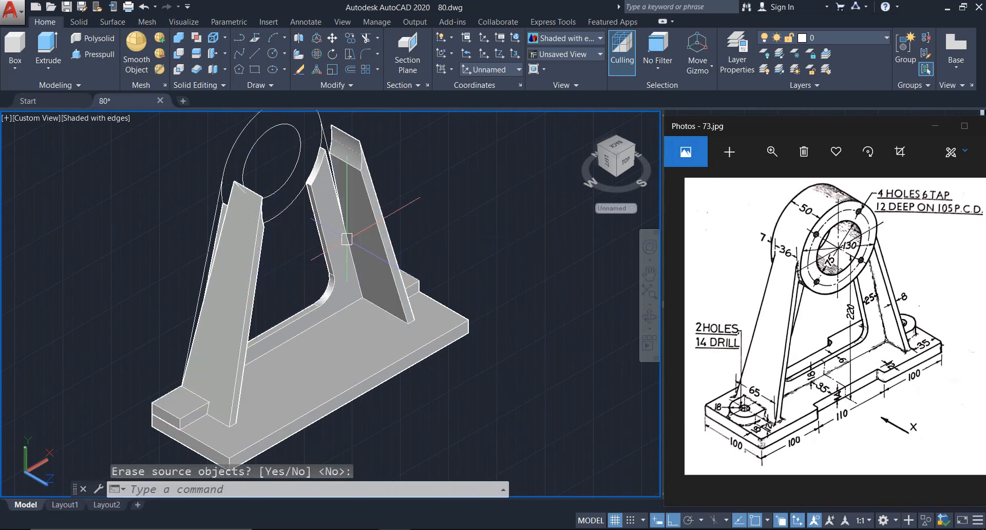
# Presspull the area between the two concentric circles by 50 to form the hollow bearing cylinder.
pyautogui.moveTo(285, 200); pyautogui.dragTo(299, 251, button='middle')
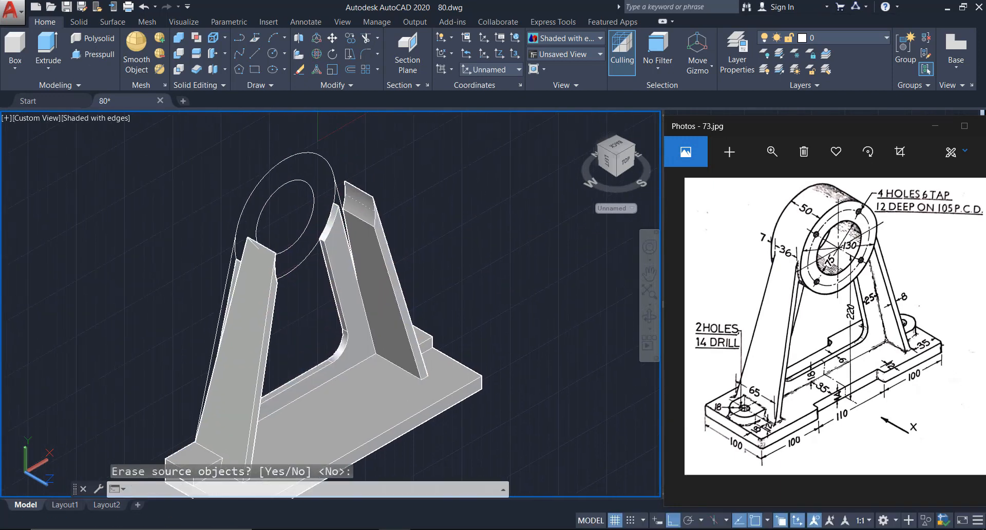
pyautogui.click(91, 57)
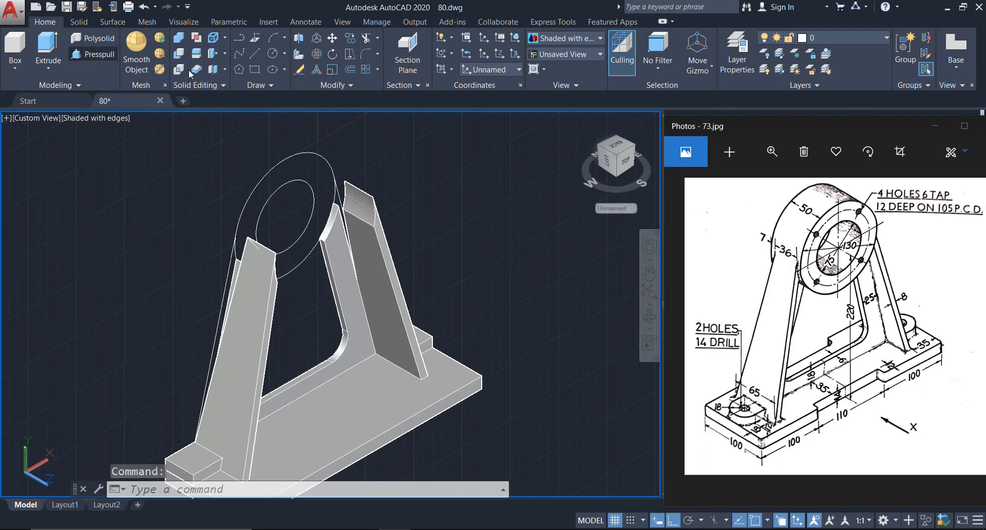
pyautogui.click(312, 170)
pyautogui.scroll(-2, 393, 208)
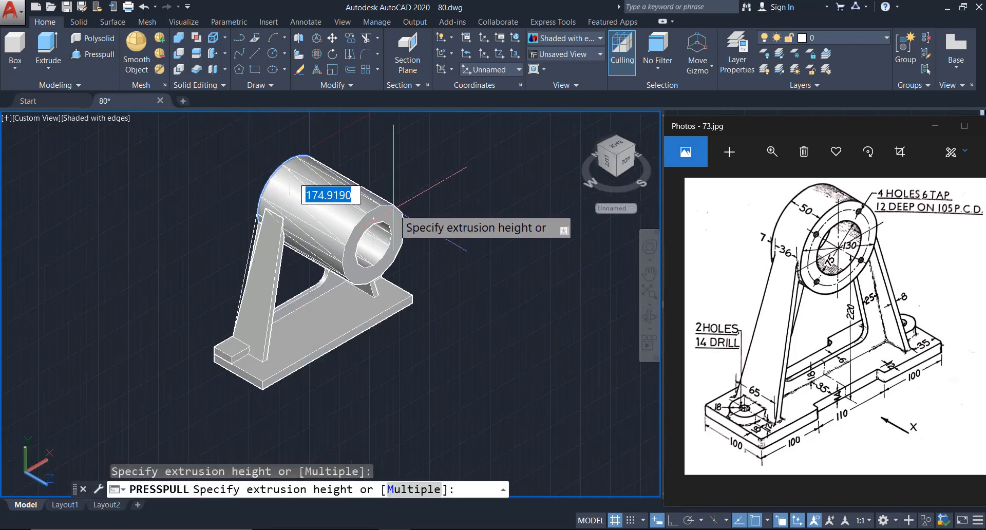
pyautogui.write('50')
pyautogui.press('Return')
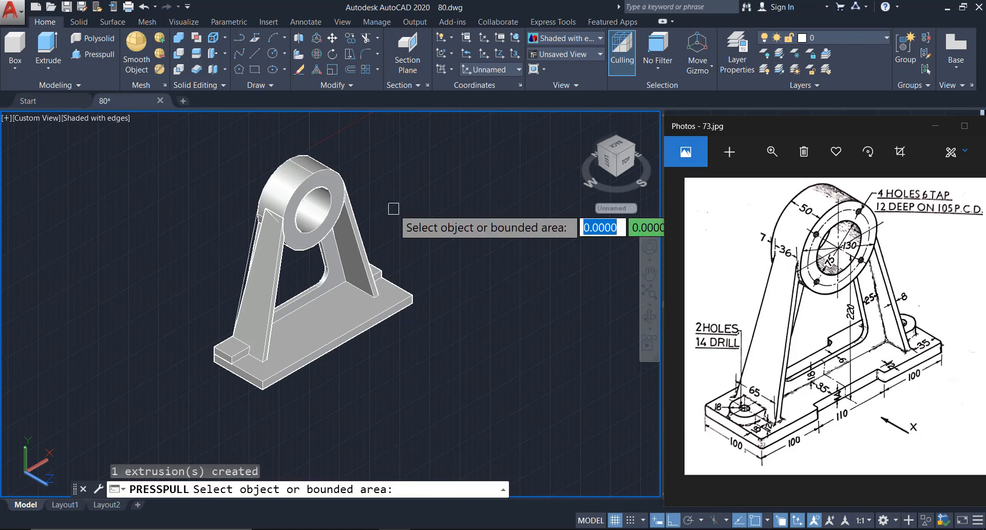
# Move both raised pads together from the midpoint of one pad's bottom end edge to the midpoint of the base plate's top end edge.
pyautogui.scroll(2, 259, 303)
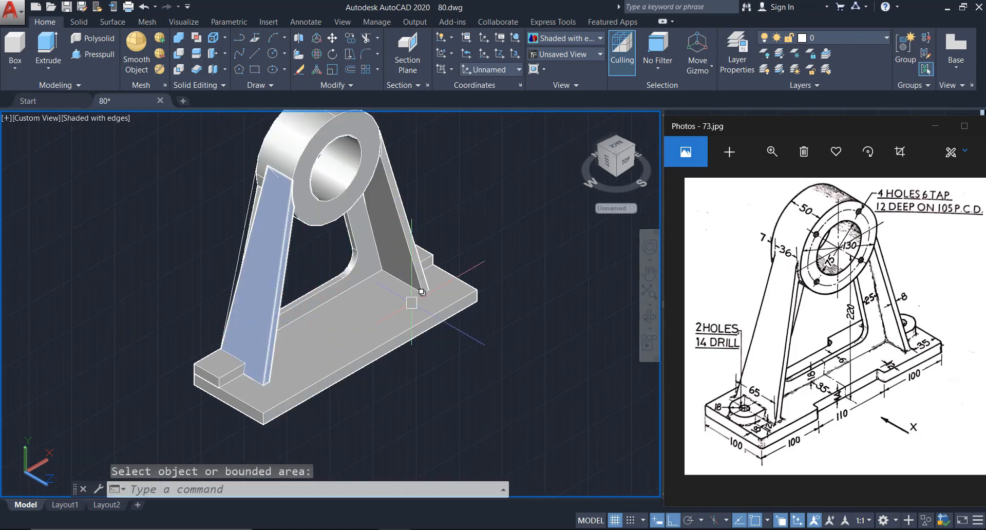
pyautogui.scroll(3, 411, 302)
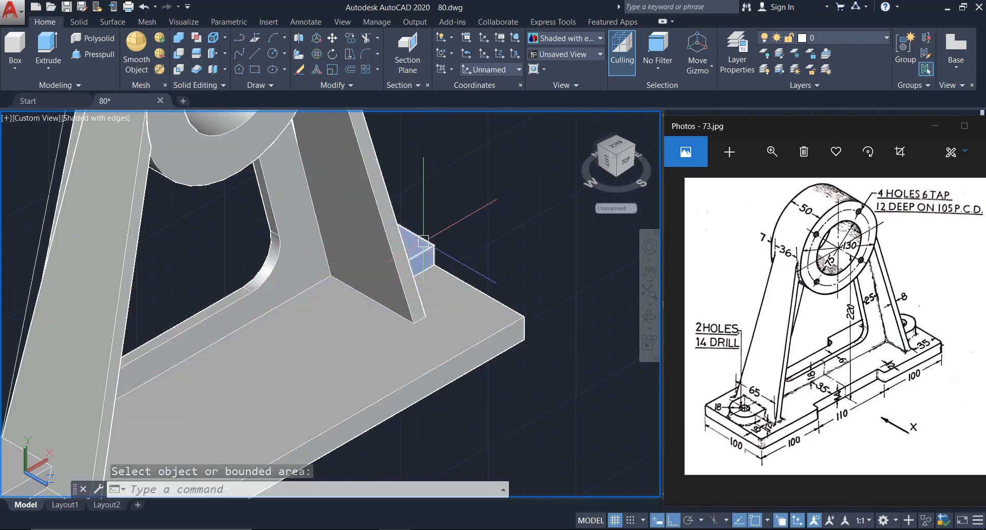
pyautogui.press('Escape')
pyautogui.scroll(-3, 423, 241)
pyautogui.click(179, 353)
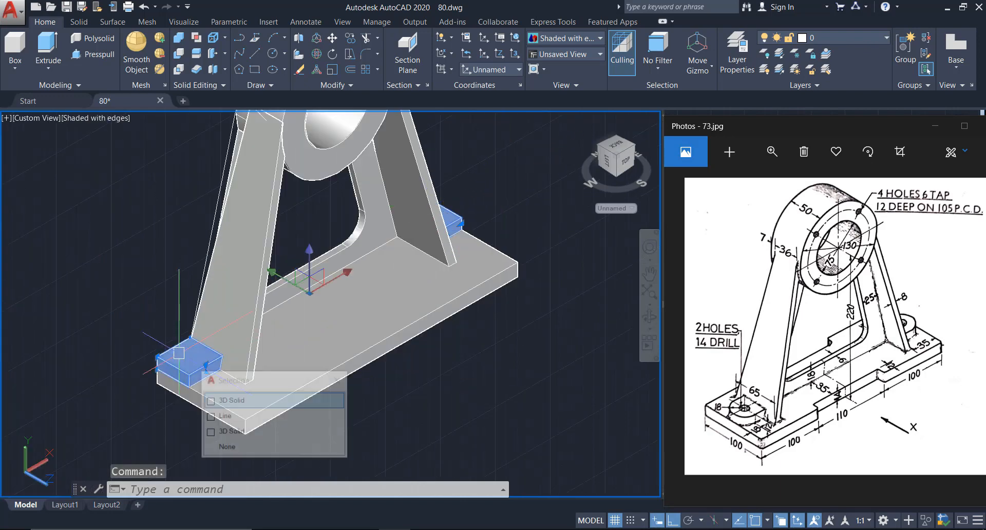
pyautogui.write('m')
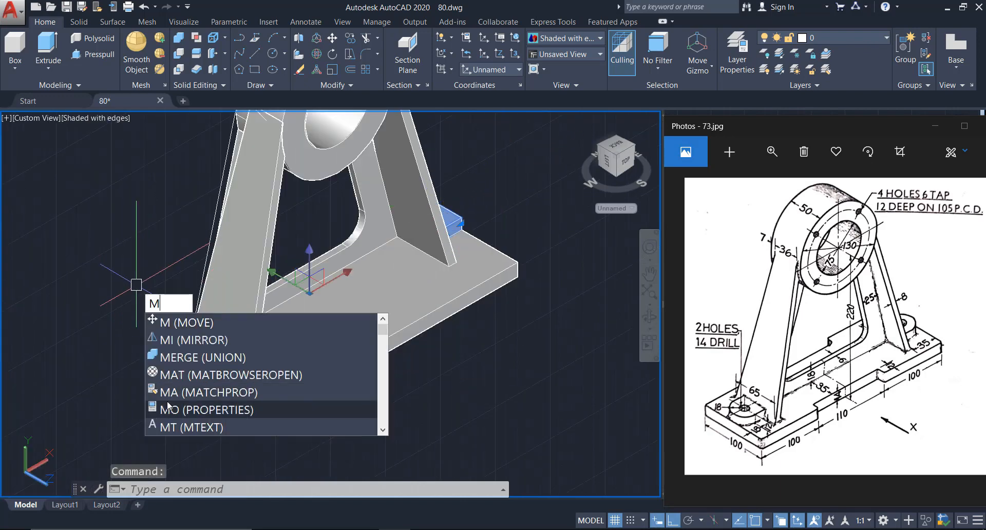
pyautogui.press('Return')
pyautogui.scroll(2, 170, 360)
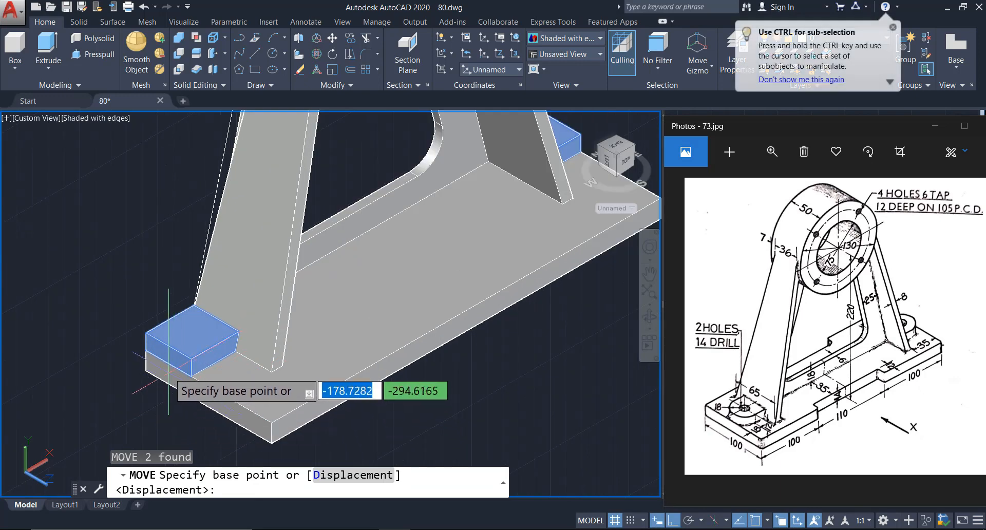
pyautogui.click(168, 363)
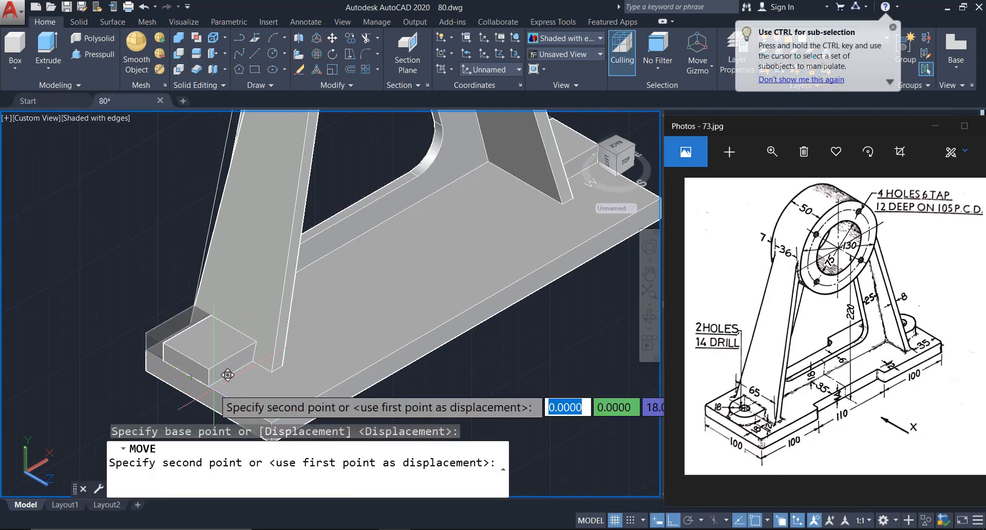
pyautogui.click(208, 387)
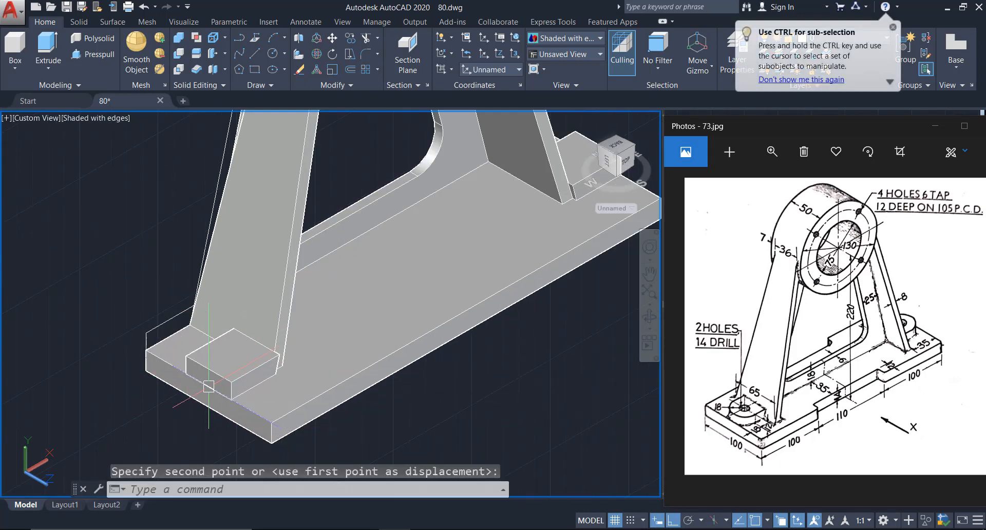
# Move the bearing cylinder 7 forward along the positive Z axis.
pyautogui.scroll(-2, 208, 386)
pyautogui.moveTo(387, 400); pyautogui.dragTo(410, 406, button='middle')
pyautogui.scroll(2, 383, 381)
pyautogui.click(303, 202)
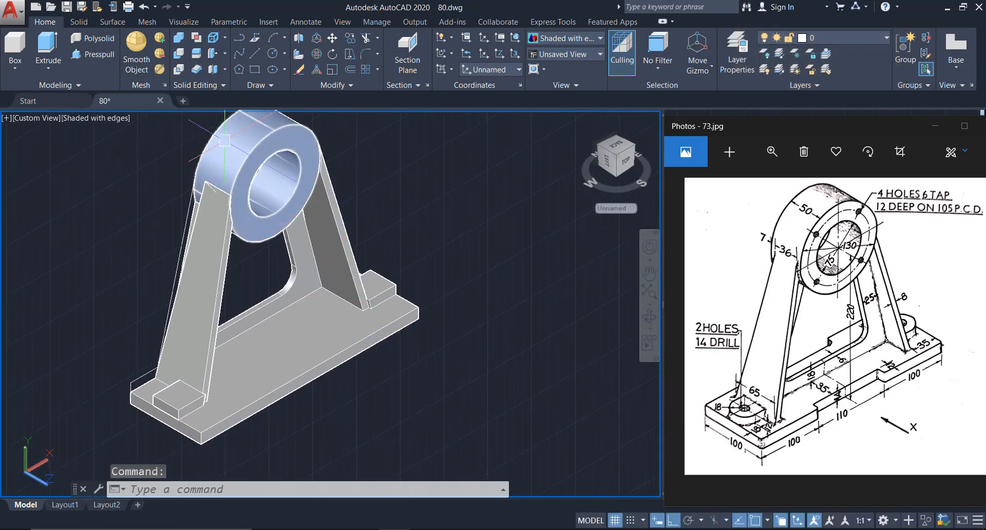
pyautogui.scroll(2, 224, 140)
pyautogui.write('m')
pyautogui.press('Return')
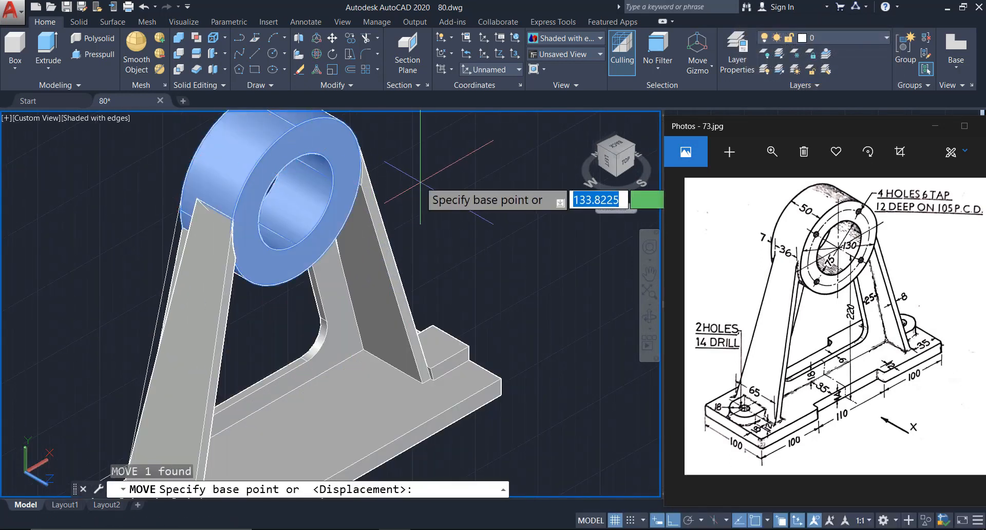
pyautogui.click(417, 179)
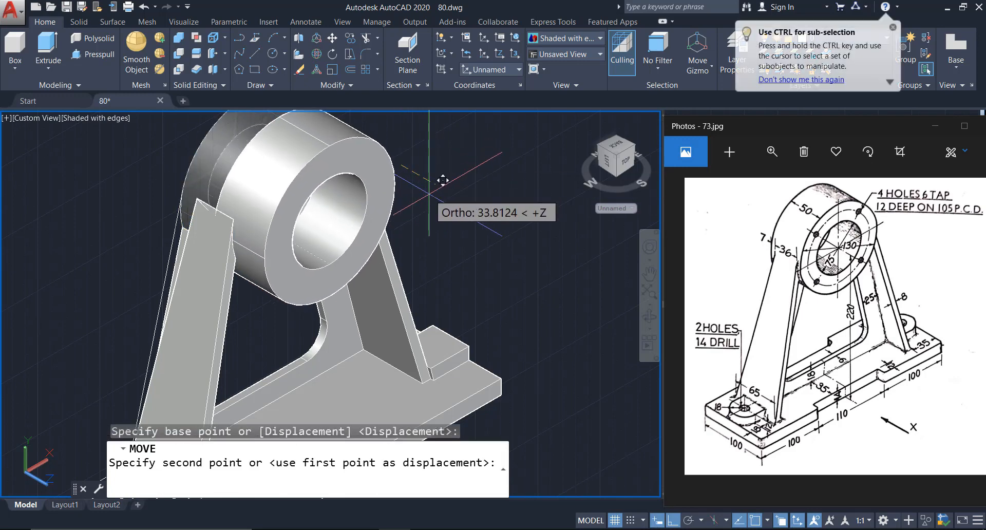
pyautogui.write('7')
pyautogui.press('Return')
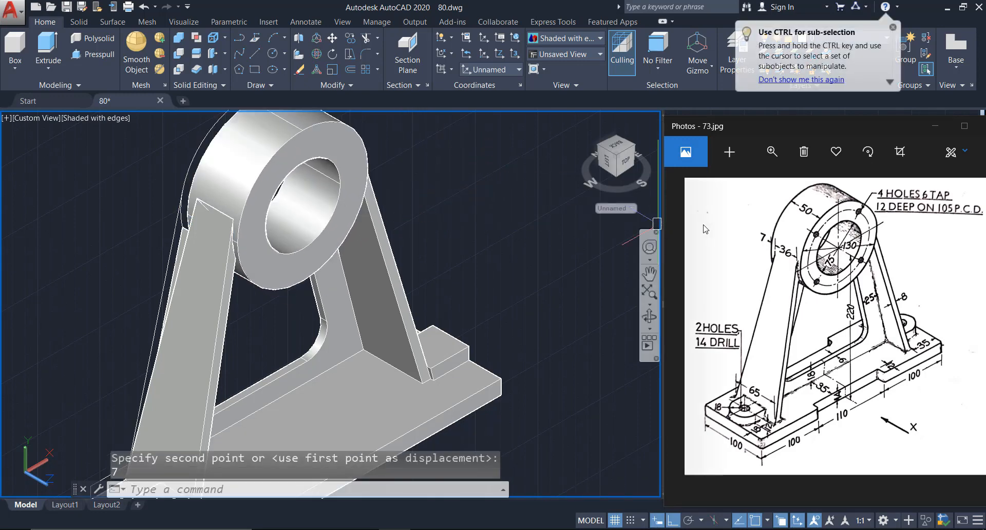
# Move the web by its bottom edge midpoint to a point offset 47 back from the midpoint of the base plate's front top edge.
pyautogui.scroll(-1, 330, 237)
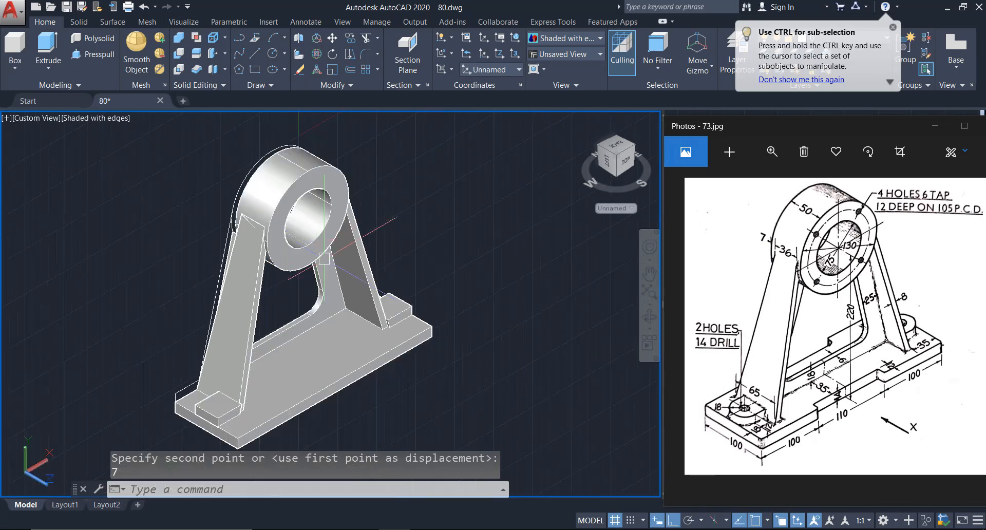
pyautogui.moveTo(446, 252); pyautogui.dragTo(444, 206, button='middle')
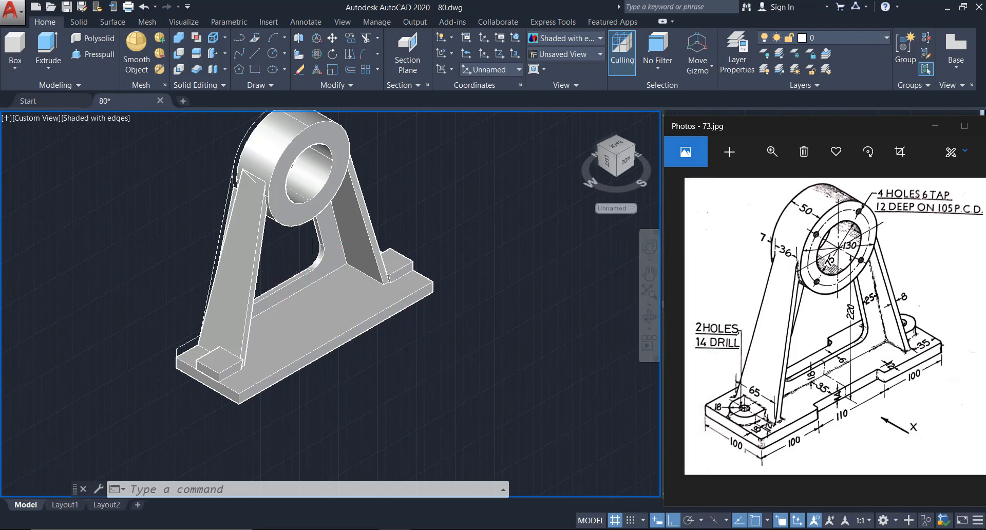
pyautogui.click(342, 247)
pyautogui.scroll(-1, 283, 268)
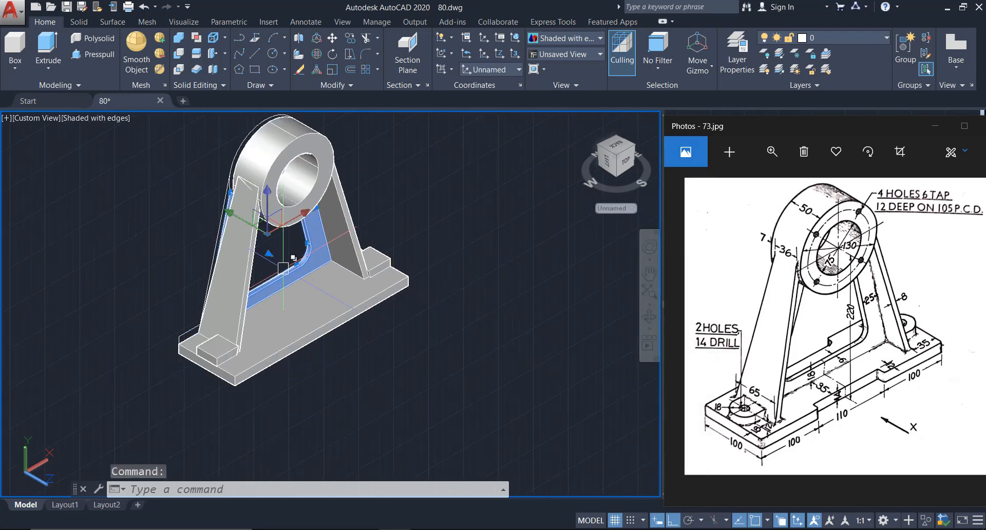
pyautogui.press('Return')
pyautogui.scroll(3, 274, 303)
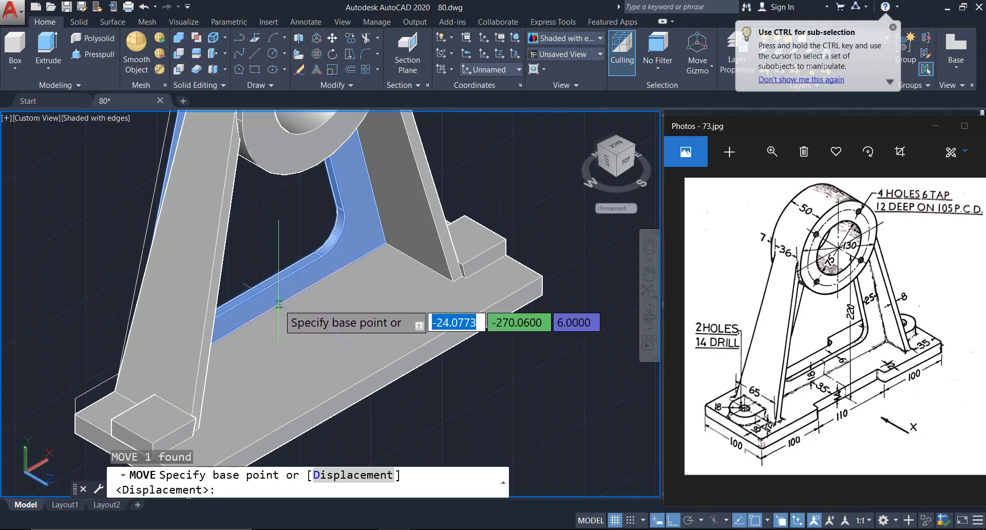
pyautogui.click(259, 315)
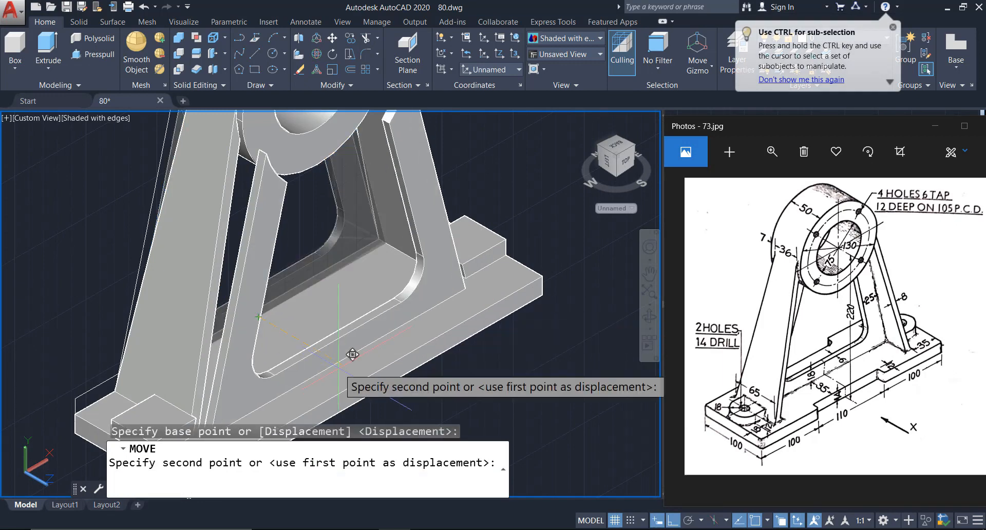
pyautogui.keyDown('shift'); pyautogui.rightClick(341, 339); pyautogui.keyUp('shift')
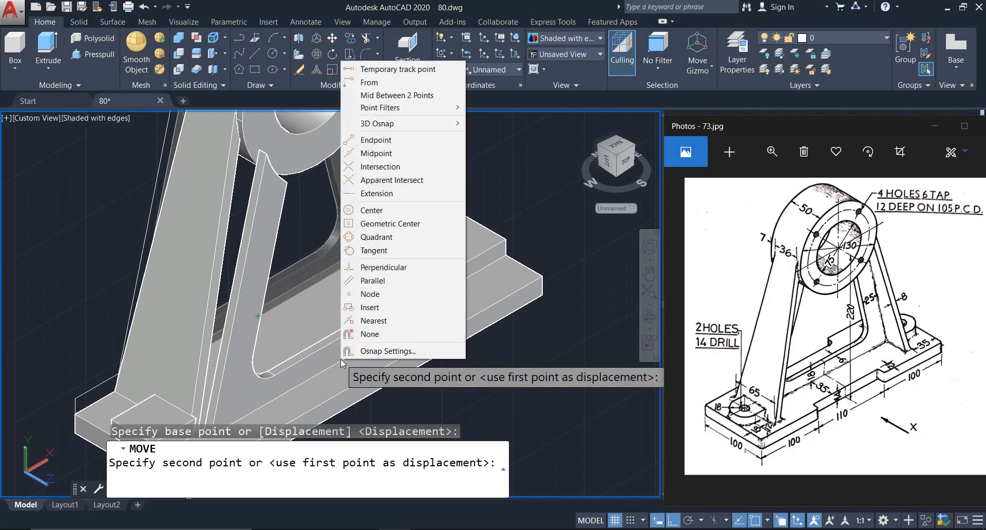
pyautogui.click(375, 82)
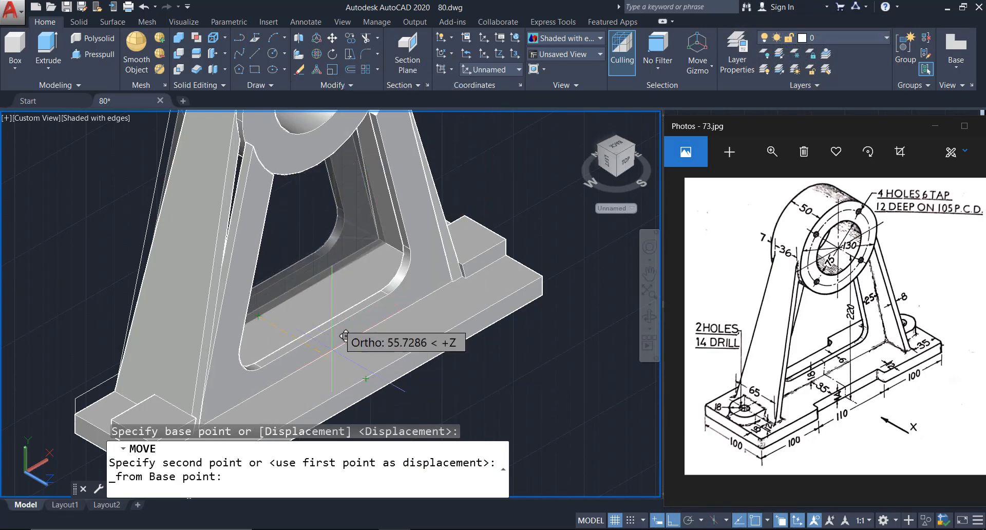
pyautogui.moveTo(334, 383); pyautogui.dragTo(319, 320, button='middle')
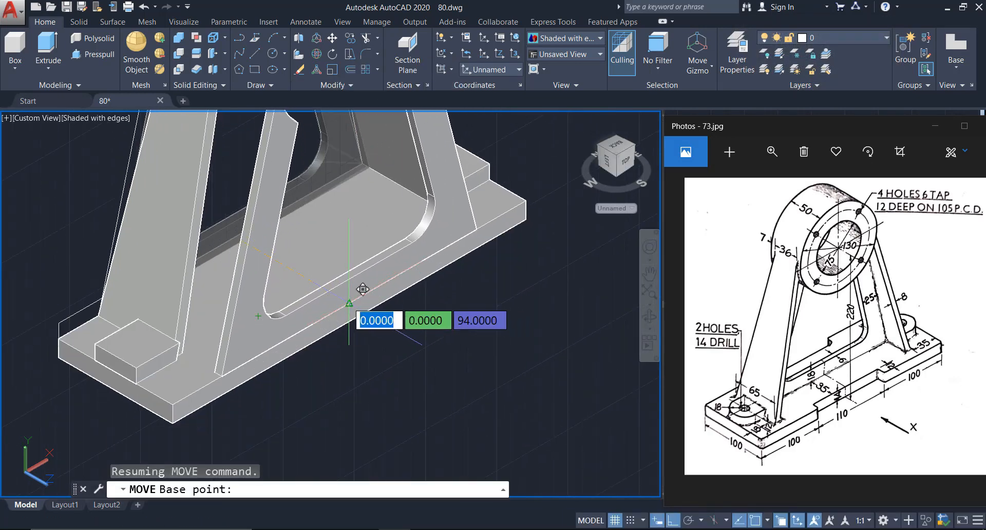
pyautogui.click(364, 285)
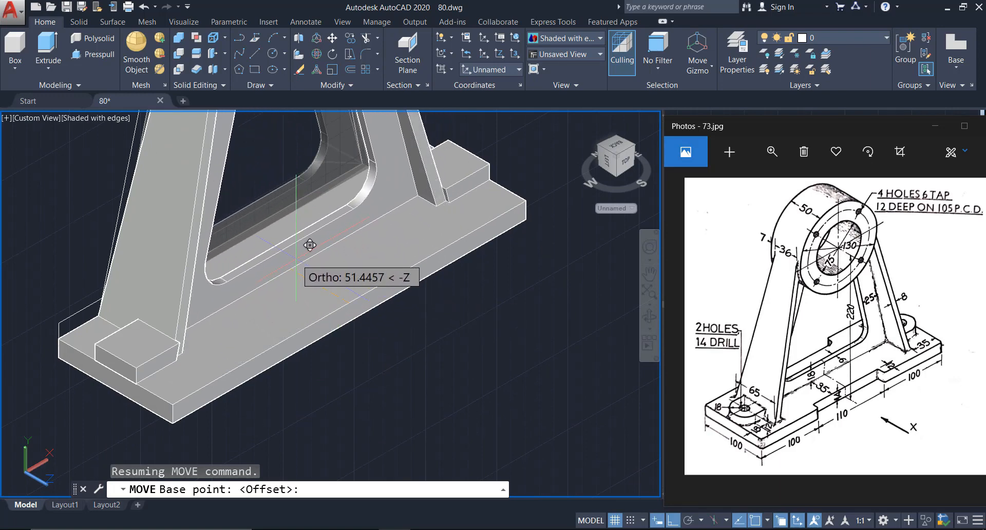
pyautogui.write('4')
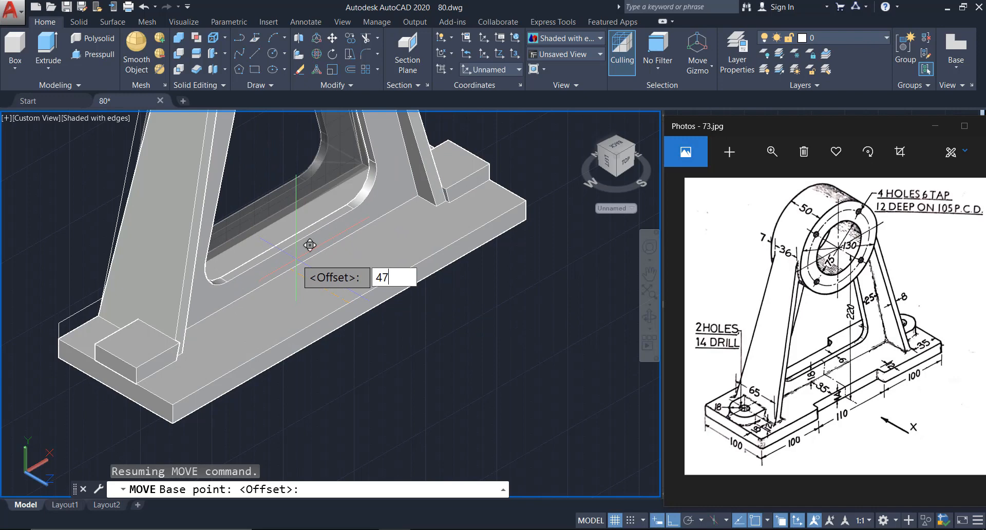
pyautogui.write('7')
pyautogui.press('Return')
# Move the bearing cylinder and both tapered side supports together 17.5 forward along the positive Z axis.
pyautogui.scroll(-1, 396, 277)
pyautogui.moveTo(468, 282); pyautogui.dragTo(470, 351, button='middle')
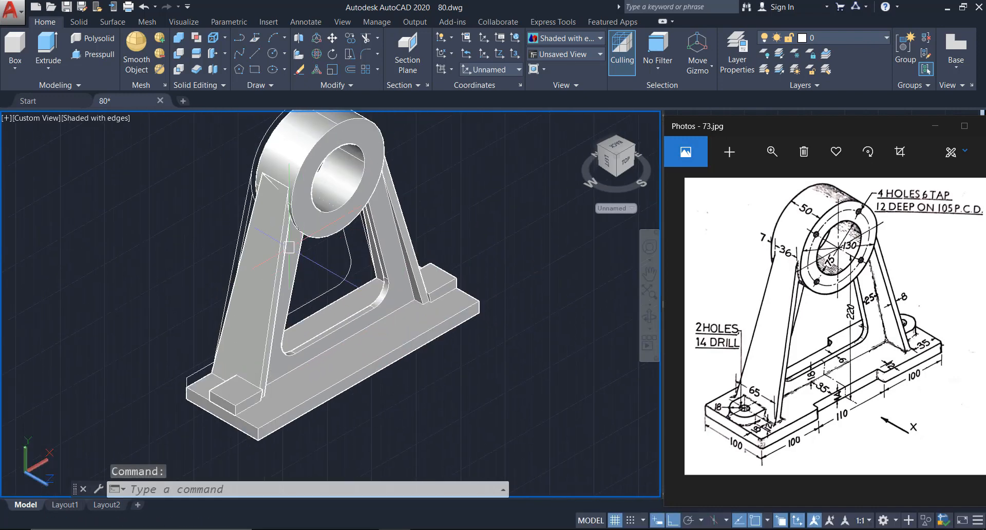
pyautogui.click(266, 226)
pyautogui.click(388, 191)
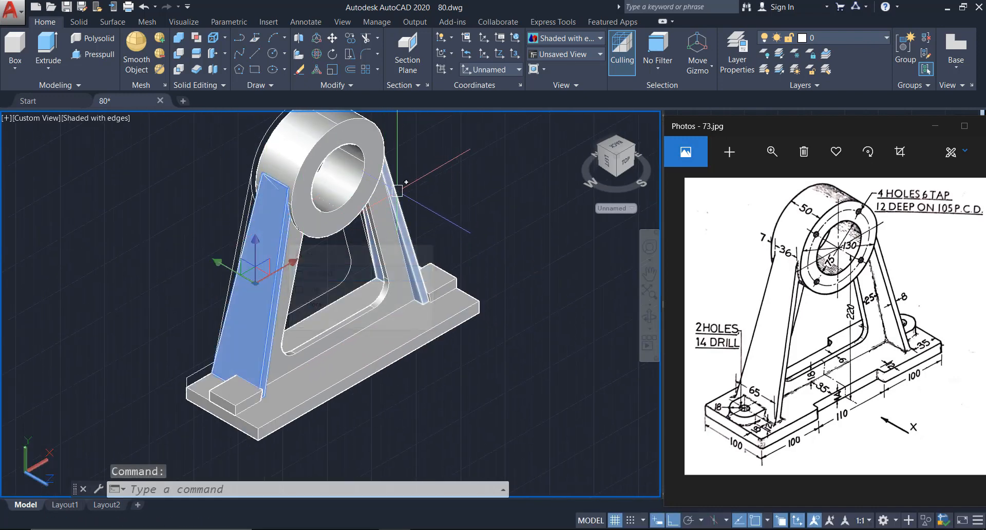
pyautogui.click(340, 139)
pyautogui.click(425, 186)
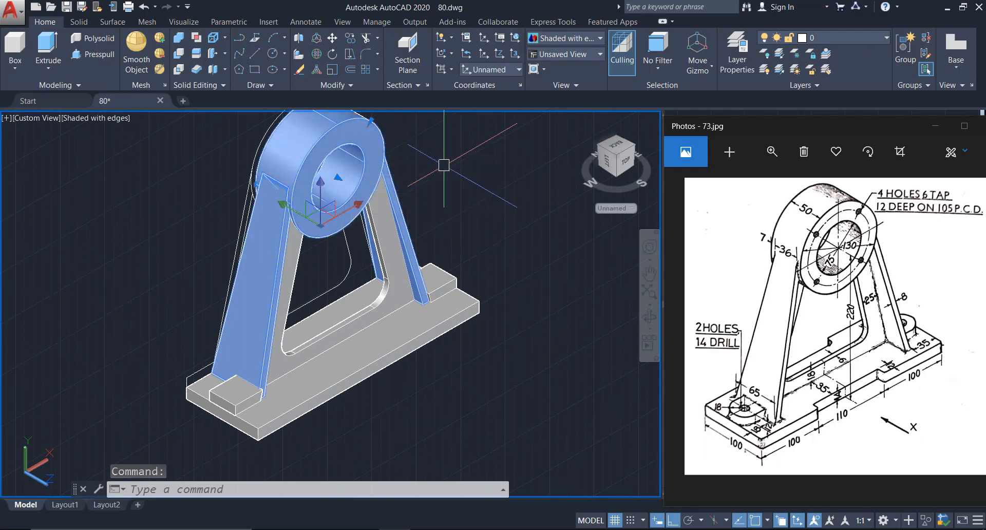
pyautogui.write('m')
pyautogui.press('Return')
pyautogui.click(103, 210)
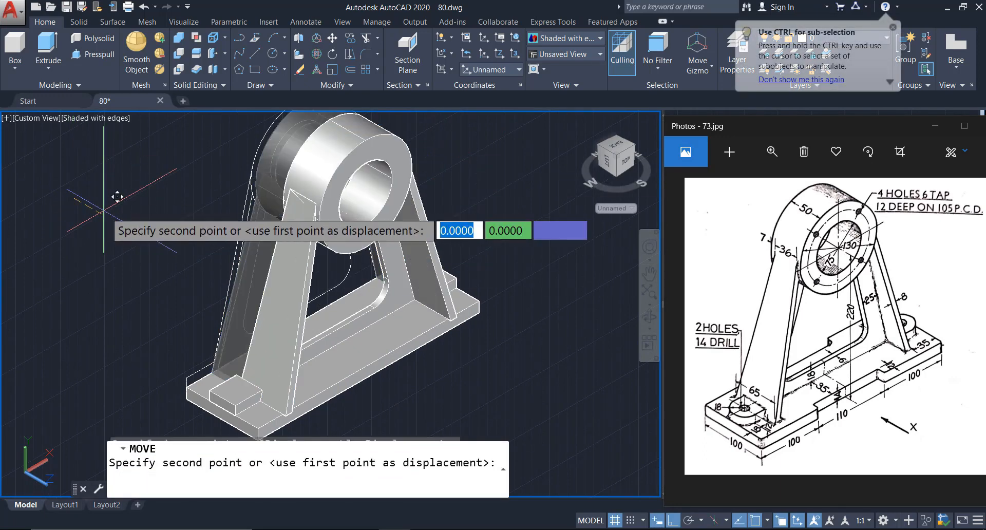
pyautogui.write('17.5')
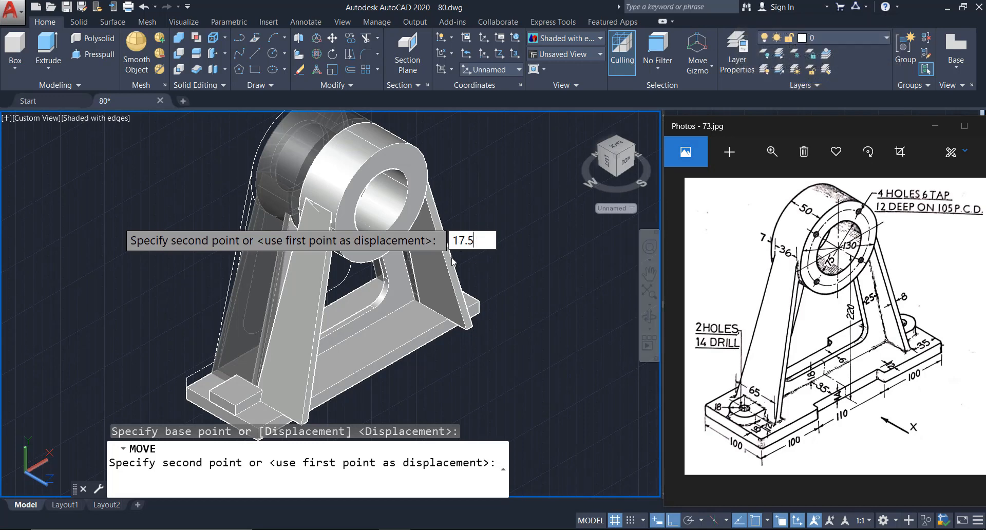
pyautogui.press('Return')
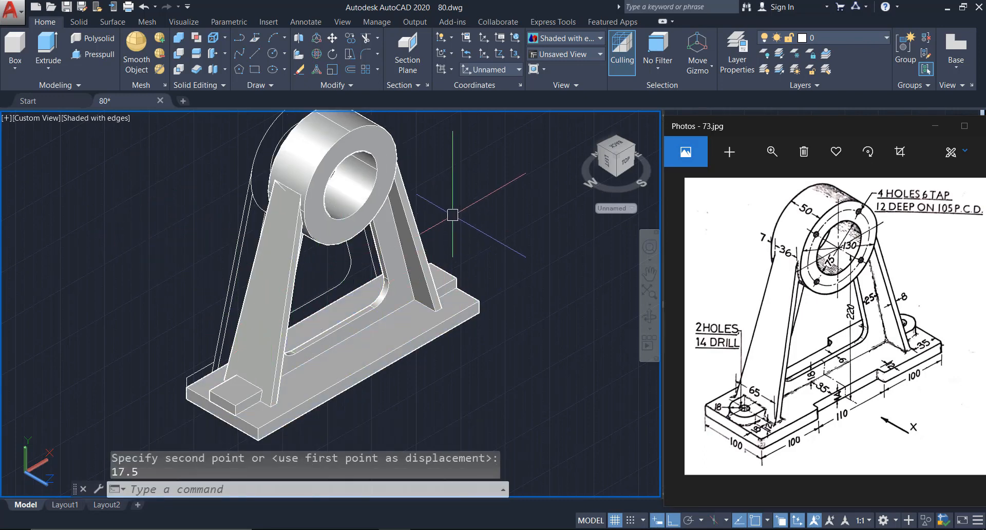
# Union the base, pads, web, side supports and bearing cylinder into one solid.
pyautogui.write('UNI')
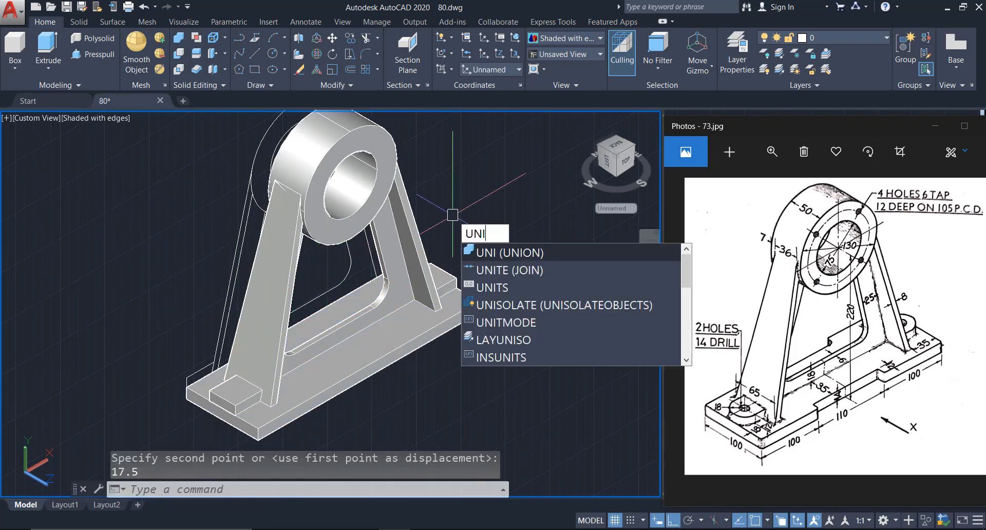
pyautogui.press('Return')
pyautogui.click(469, 147)
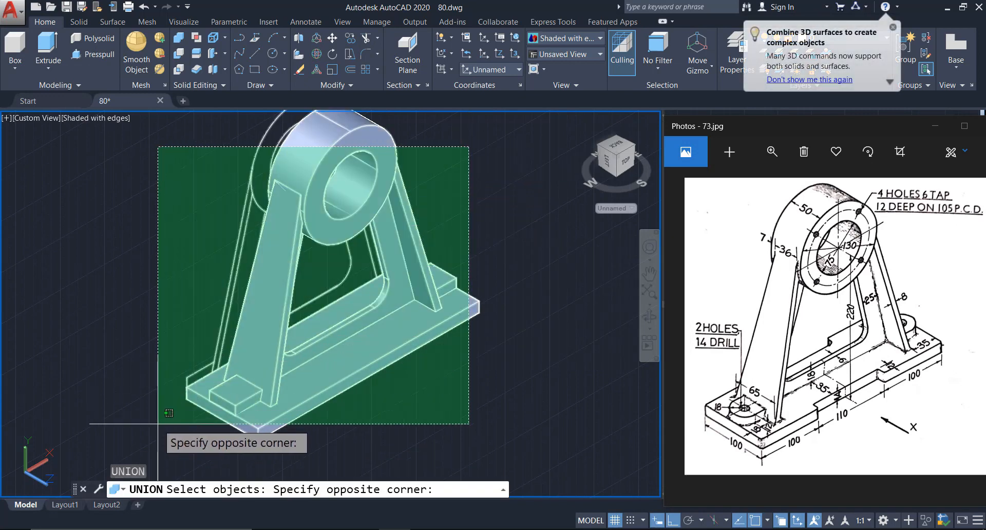
pyautogui.click(154, 425)
pyautogui.press('Return')
# Erase all the leftover 2D profile curves behind the bracket solid.
pyautogui.scroll(-4, 326, 322)
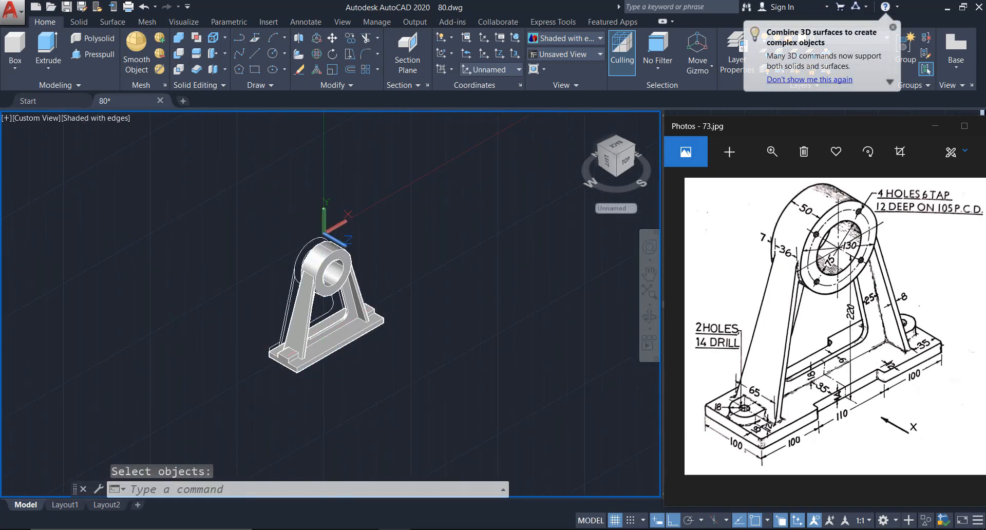
pyautogui.click(218, 206)
pyautogui.click(364, 409)
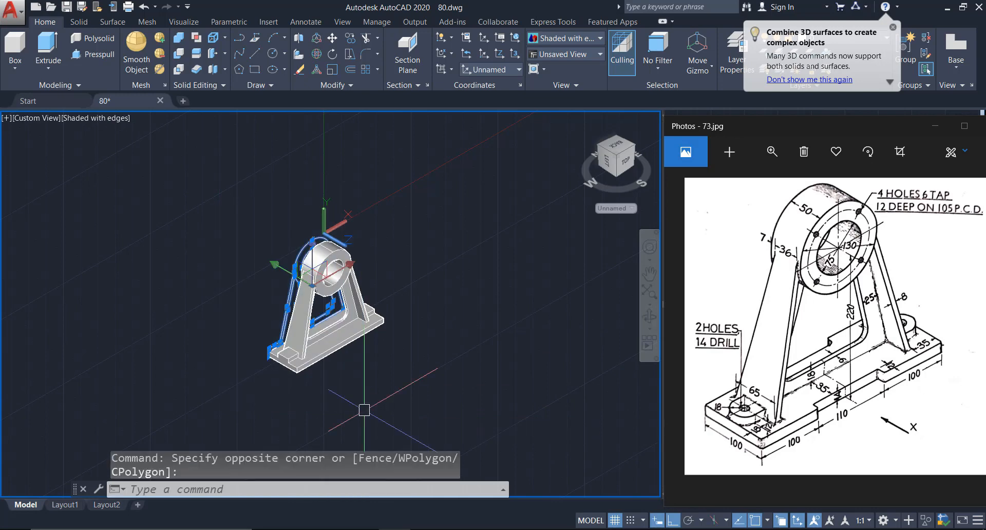
pyautogui.write('E')
pyautogui.press('Return')
pyautogui.scroll(3, 325, 292)
pyautogui.scroll(2, 324, 292)
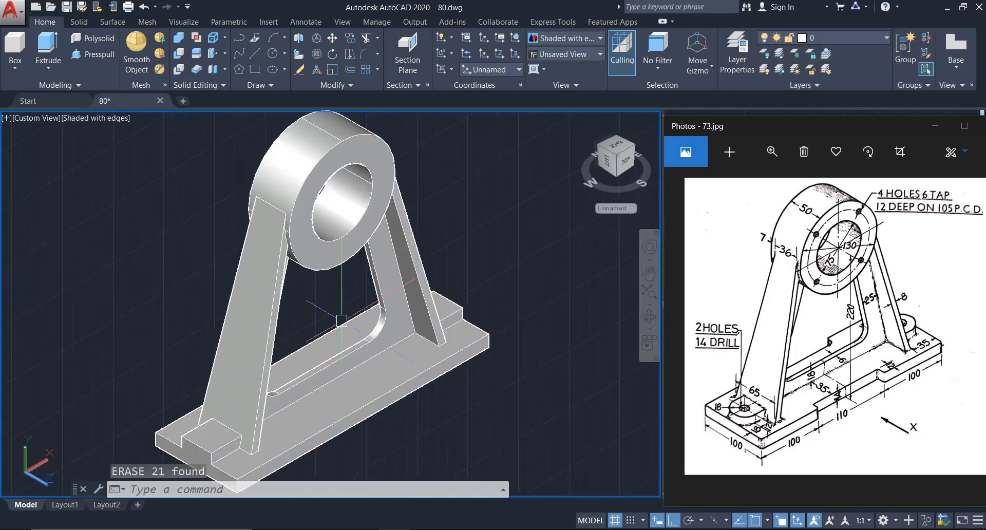
# Draw a 105 diameter pitch circle in the empty space beside the bearing cylinder.
pyautogui.moveTo(380, 370); pyautogui.dragTo(354, 354, button='middle')
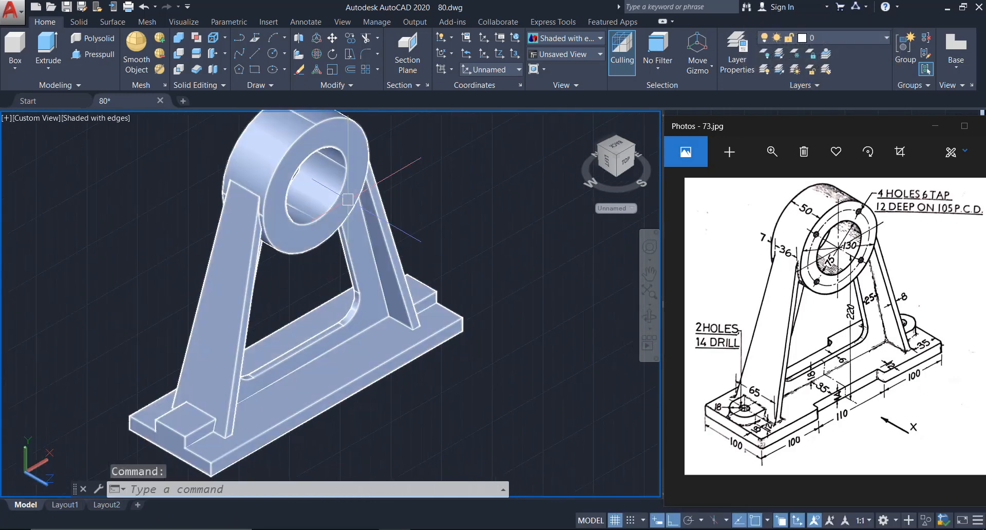
pyautogui.moveTo(399, 291); pyautogui.dragTo(389, 323, button='middle')
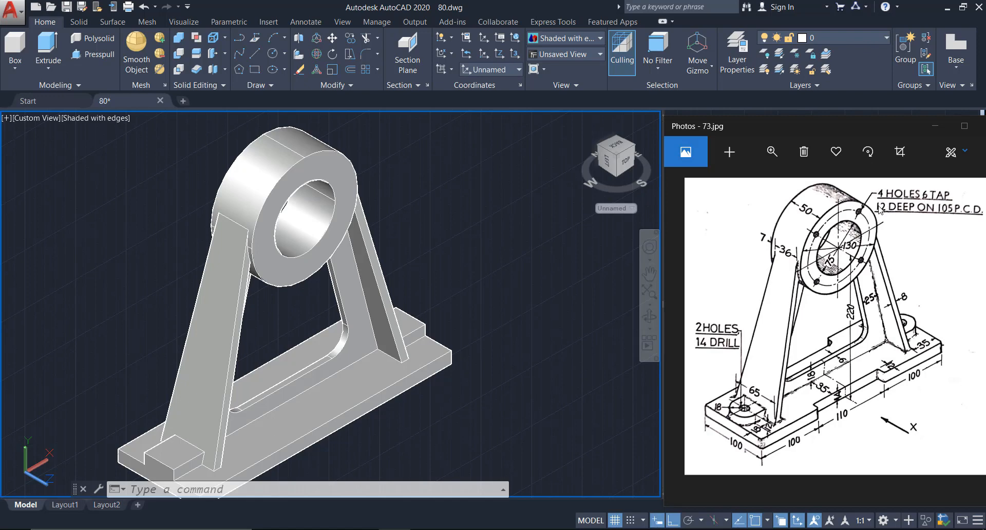
pyautogui.moveTo(433, 266); pyautogui.dragTo(380, 296, button='middle')
pyautogui.moveTo(379, 296); pyautogui.dragTo(362, 327)
pyautogui.press('Escape')
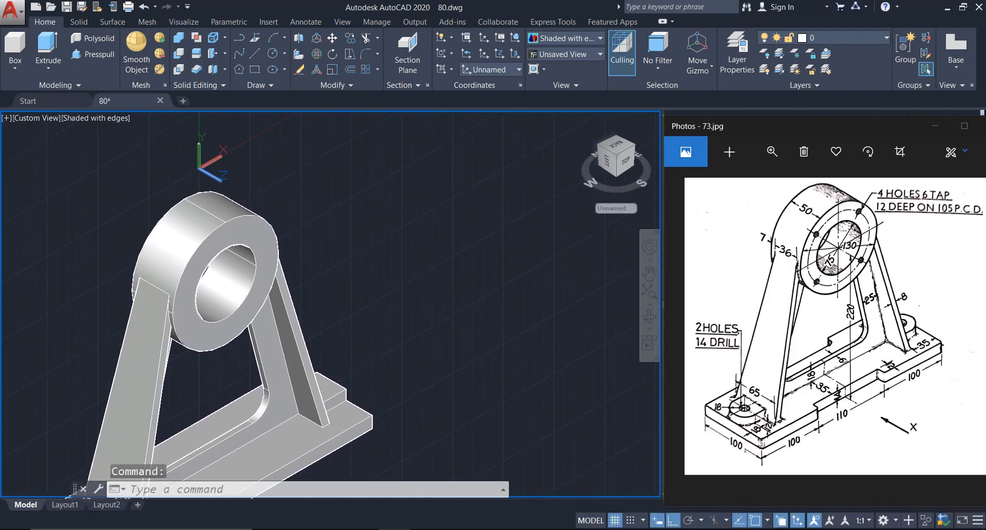
pyautogui.write('c')
pyautogui.press('Return')
pyautogui.click(363, 215)
pyautogui.write('D')
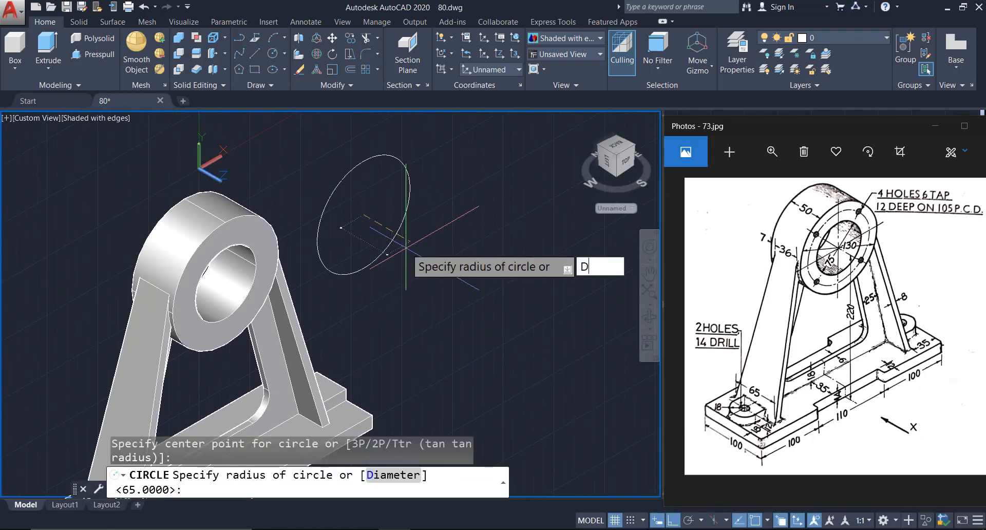
pyautogui.press('Return')
pyautogui.write('1')
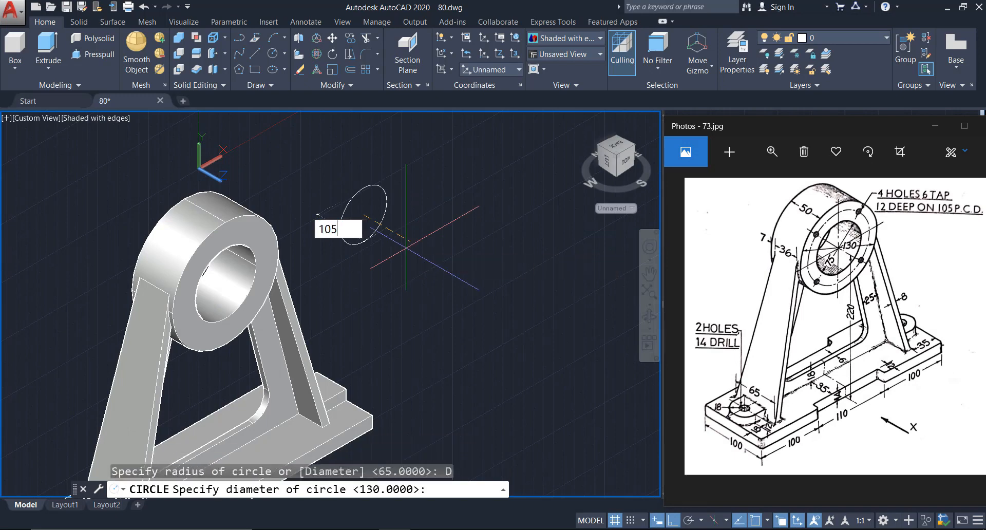
pyautogui.write('05')
pyautogui.press('Return')
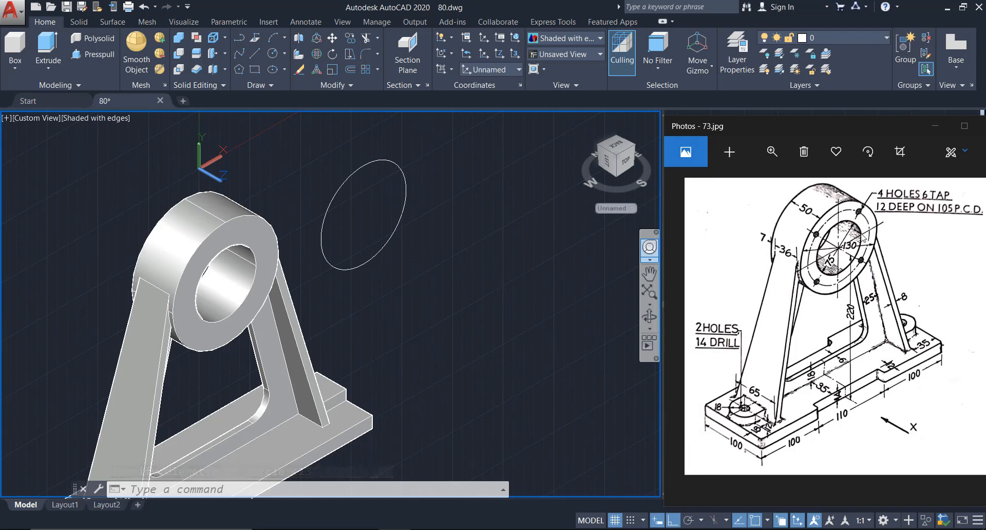
# Draw a construction line from the pitch circle's centre at 45°, extending past the circle.
pyautogui.press('Return')
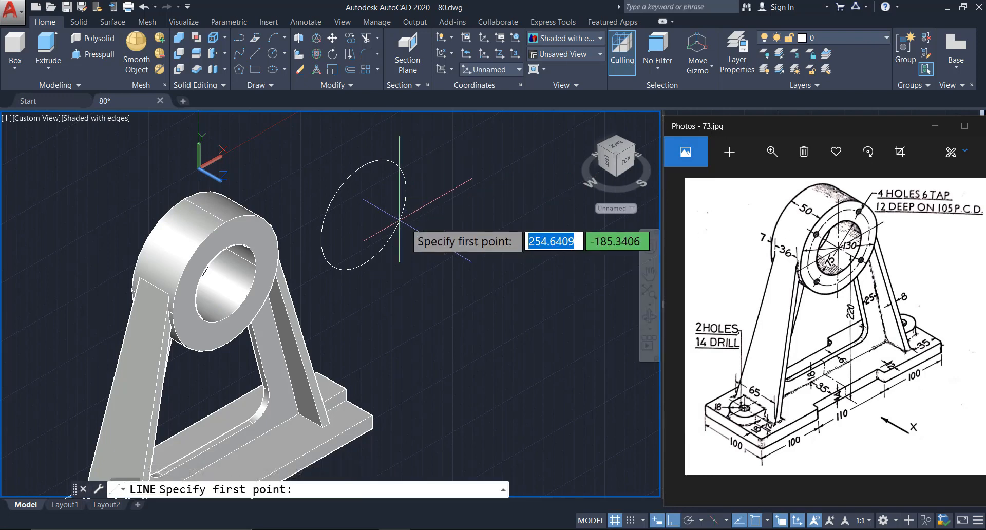
pyautogui.scroll(2, 380, 149)
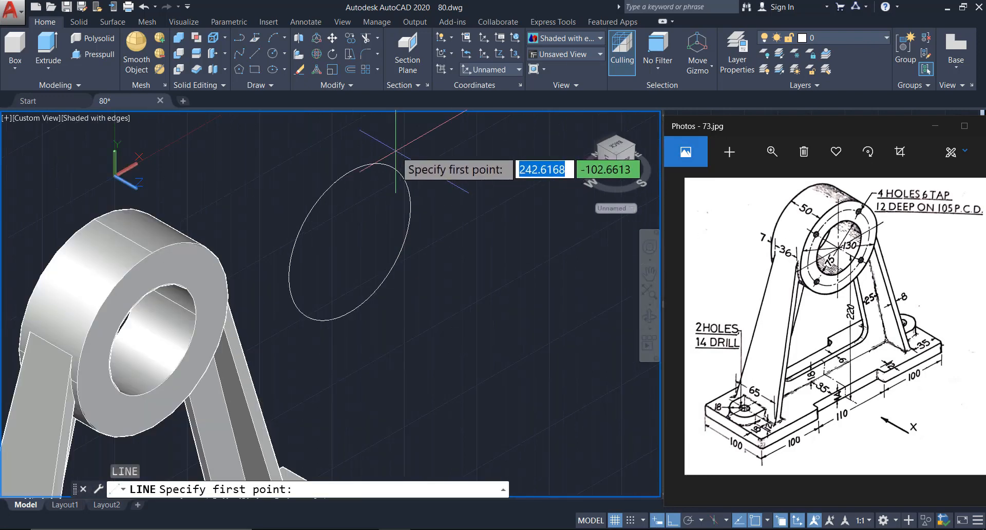
pyautogui.click(350, 241)
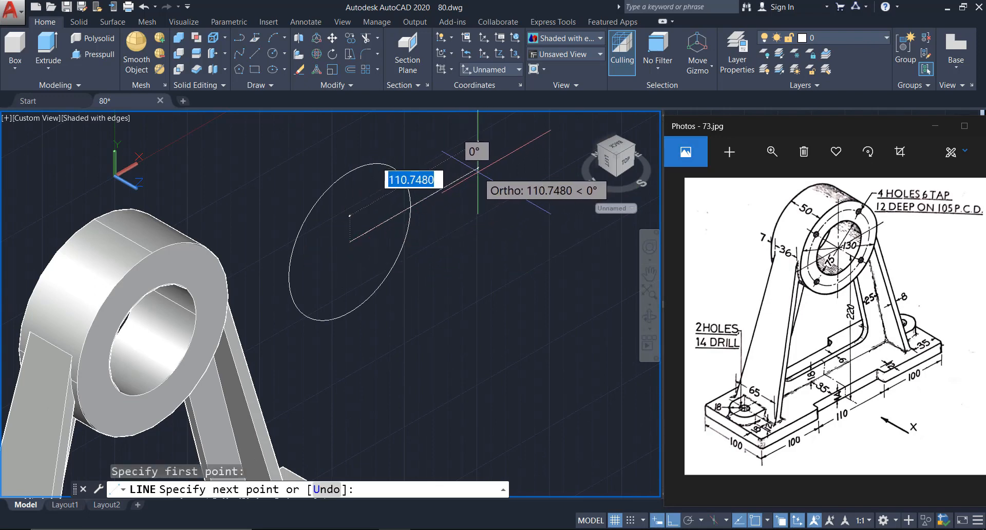
pyautogui.press('Tab')
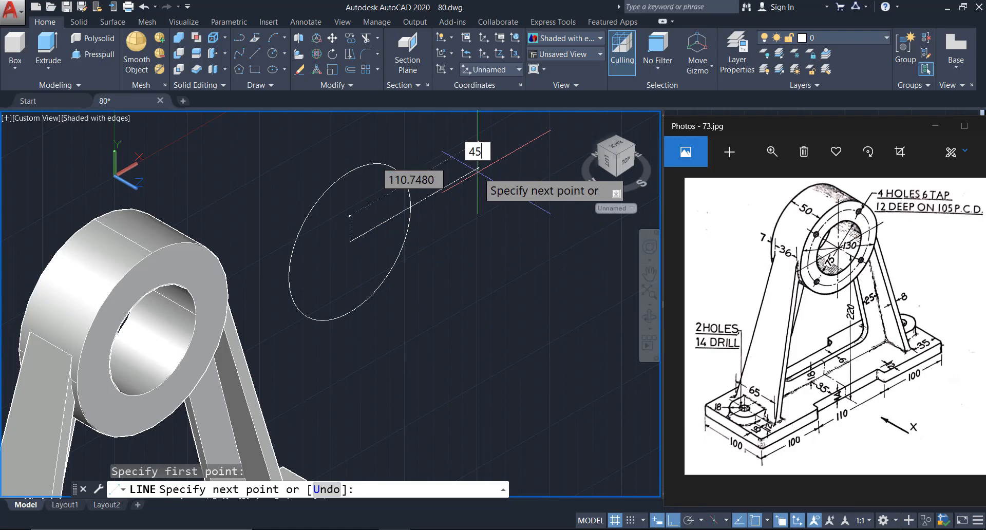
pyautogui.write('45')
pyautogui.press('Return')
pyautogui.press('Escape')
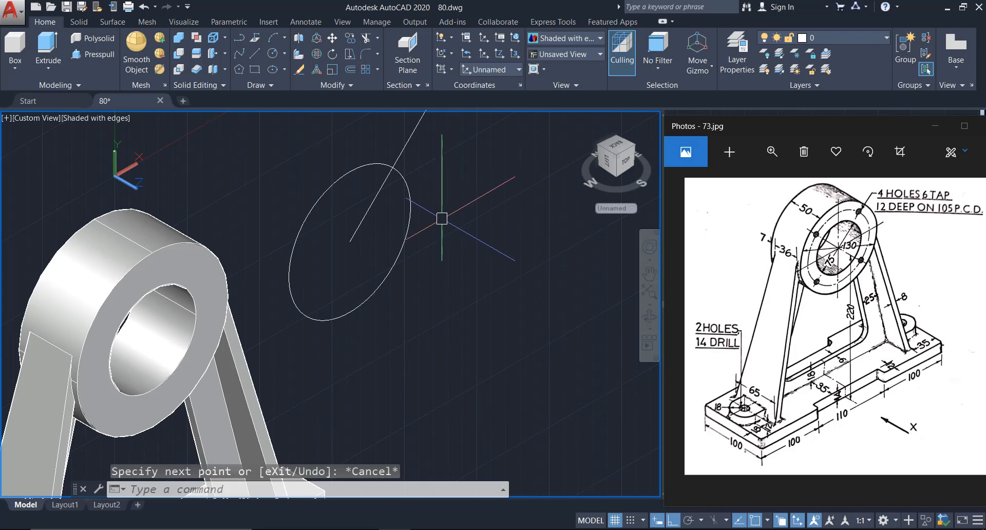
# Draw a 6 diameter circle centred where the 45° construction line crosses the pitch circle.
pyautogui.write('c')
pyautogui.press('Return')
pyautogui.scroll(2, 380, 169)
pyautogui.scroll(2, 381, 166)
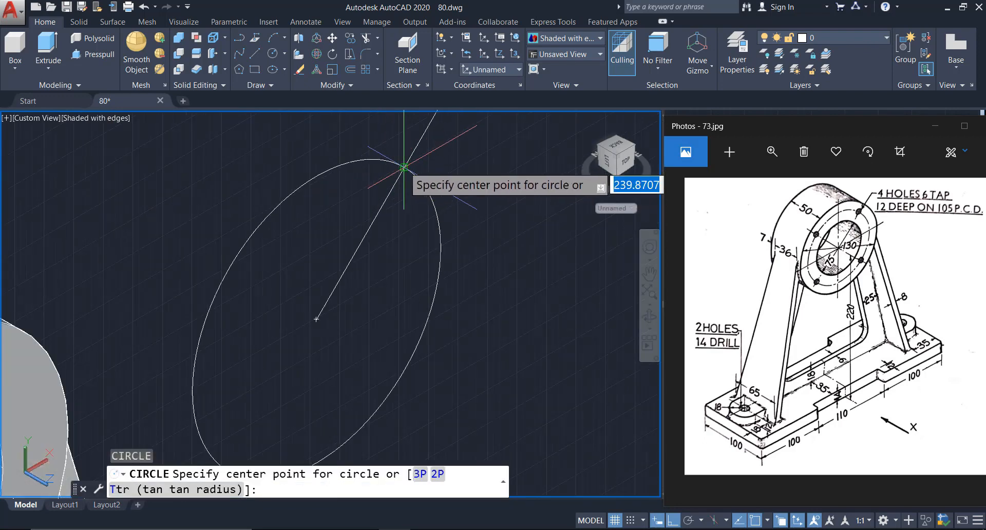
pyautogui.click(404, 168)
pyautogui.write('d')
pyautogui.press('Return')
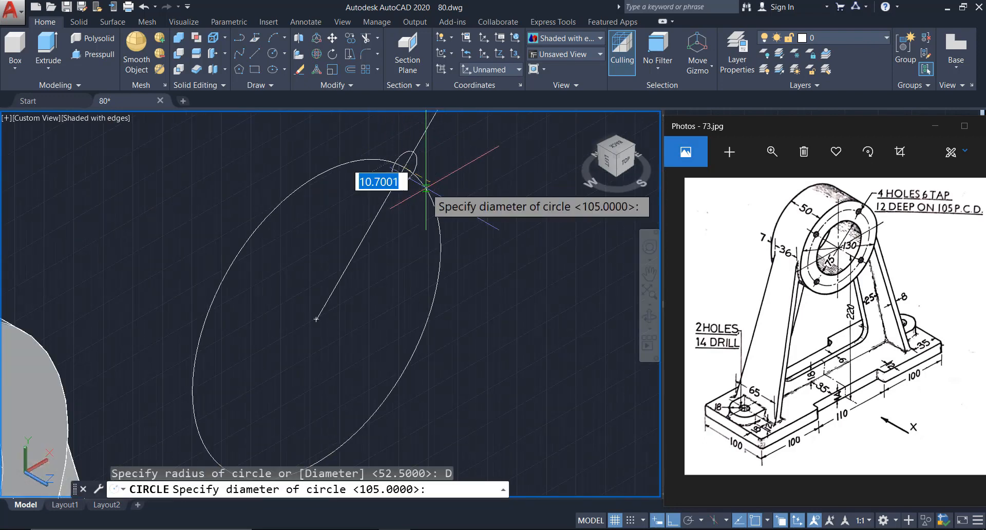
pyautogui.write('6')
pyautogui.press('Return')
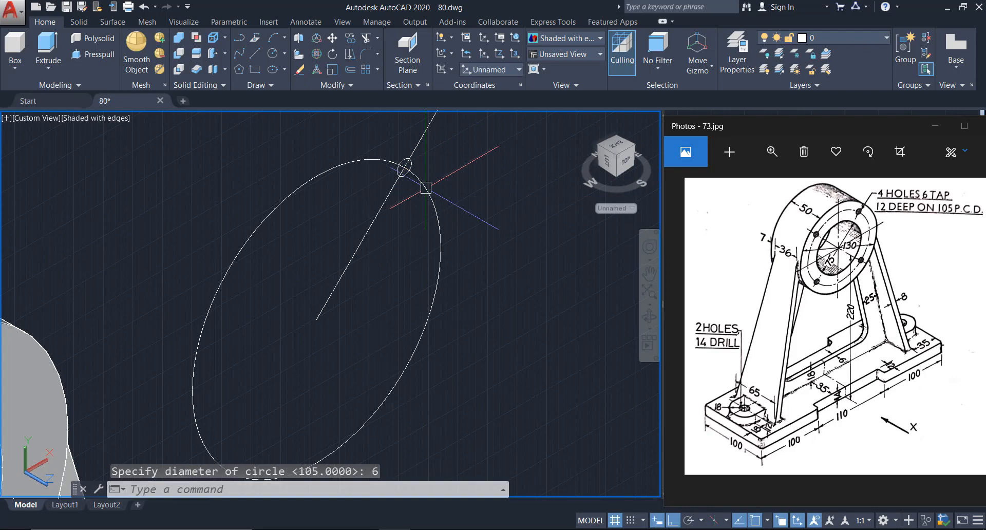
# Polar array the 6 diameter circle about the pitch circle's centre with 4 items over 360°.
pyautogui.click(374, 146)
pyautogui.click(441, 211)
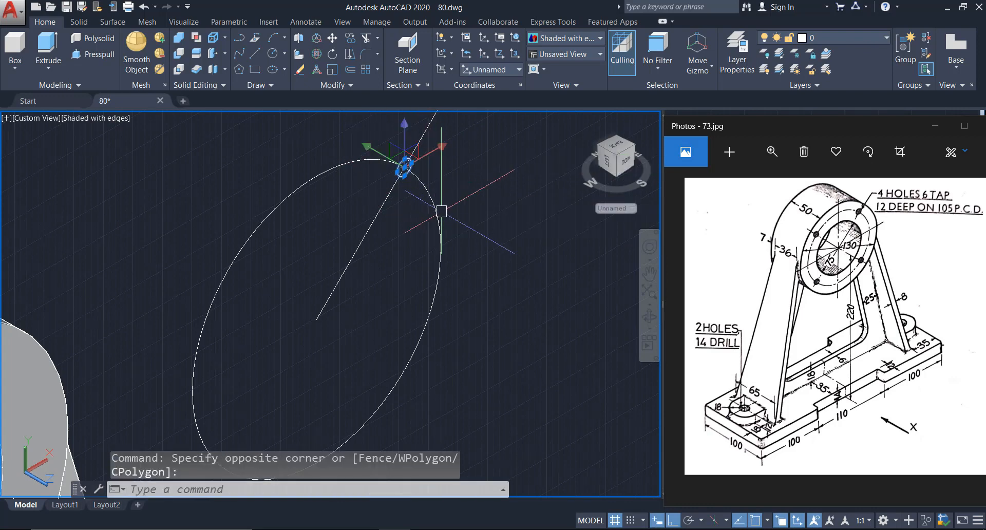
pyautogui.click(378, 69)
pyautogui.click(392, 141)
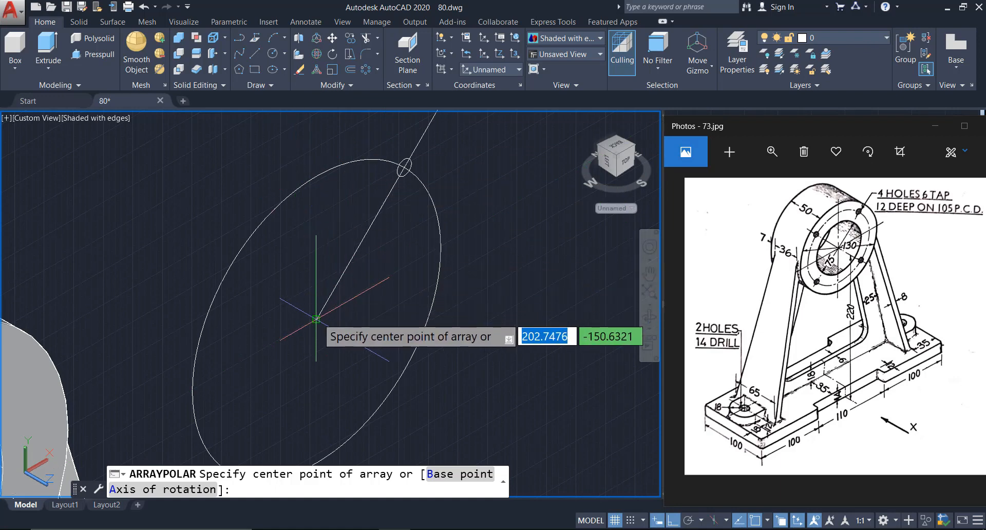
pyautogui.click(315, 319)
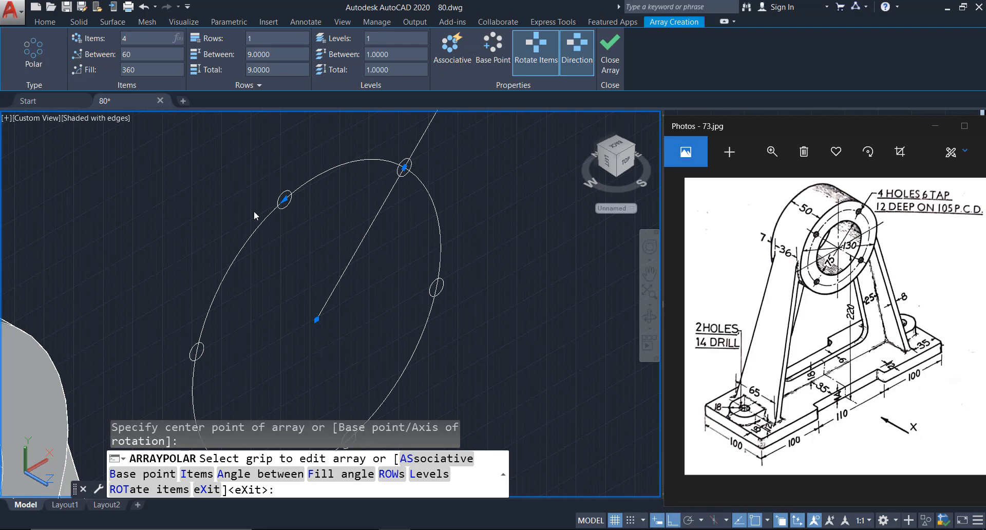
pyautogui.press('Return')
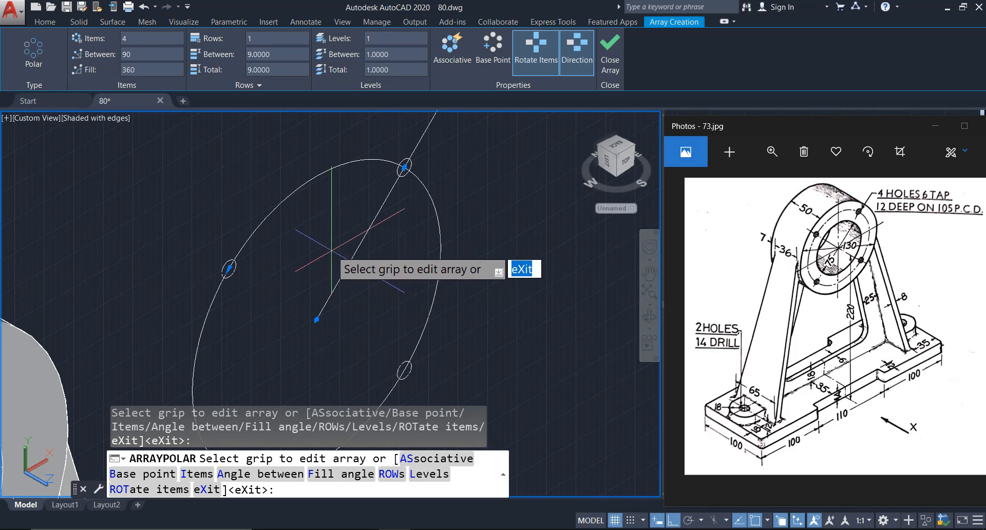
pyautogui.press('Return')
# Erase the 45° construction line inside the pitch circle.
pyautogui.moveTo(332, 288); pyautogui.dragTo(359, 274, button='middle')
pyautogui.click(385, 253)
pyautogui.click(346, 236)
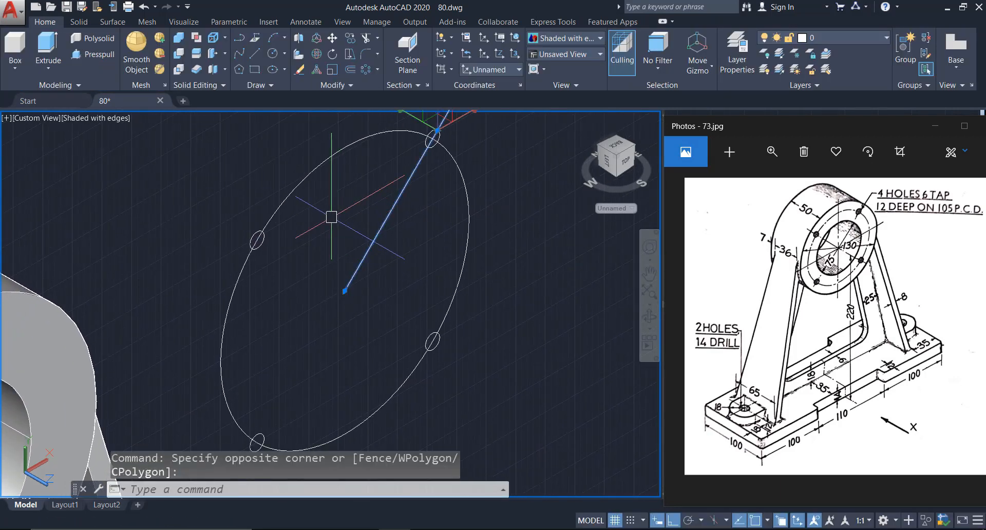
pyautogui.press('Return')
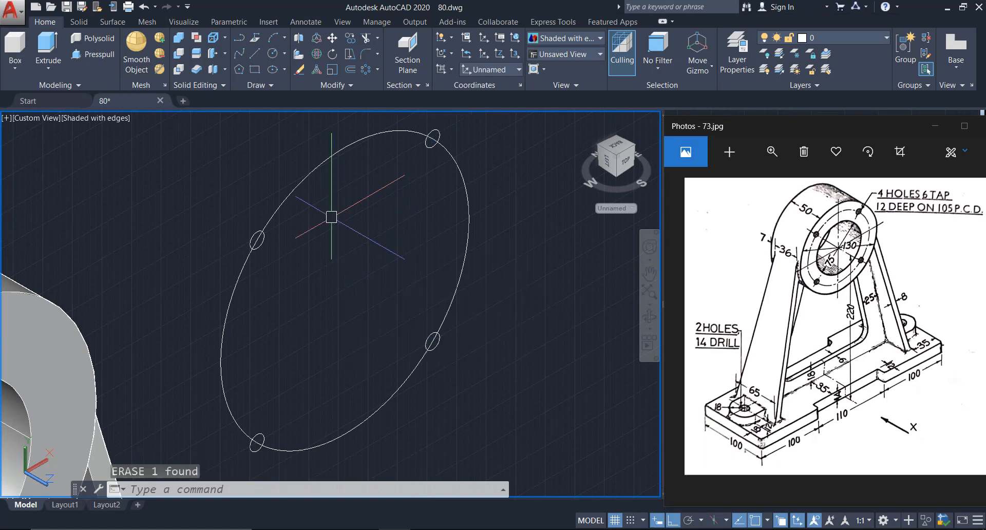
# Move the pitch circle and its four hole circles from the pitch circle's centre to the centre of the bearing's front face, with Ortho off.
pyautogui.scroll(-2, 334, 216)
pyautogui.click(248, 144)
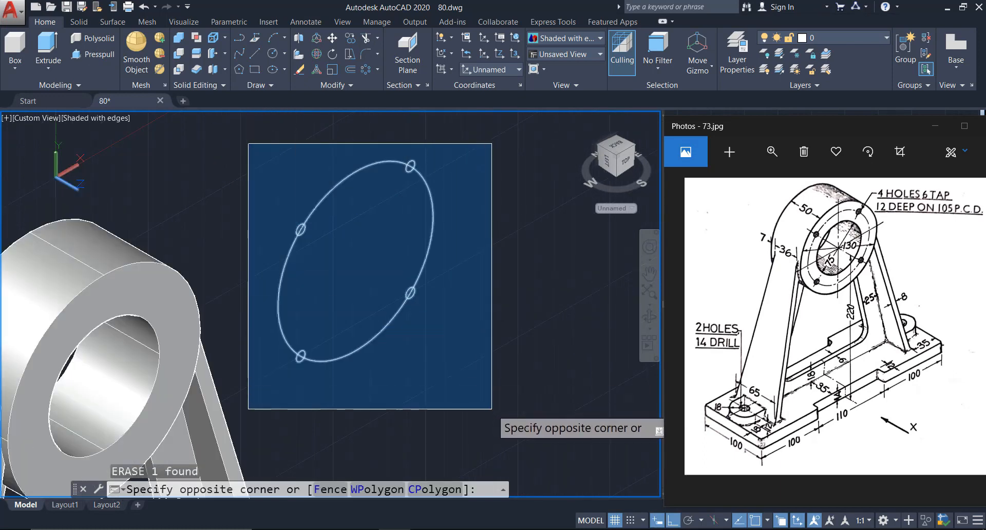
pyautogui.click(485, 396)
pyautogui.write('m')
pyautogui.press('Return')
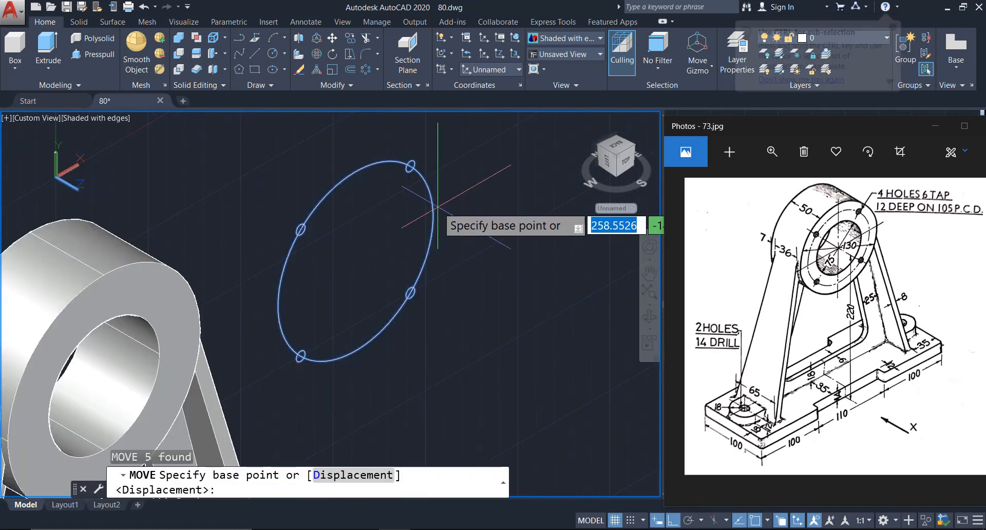
pyautogui.click(355, 261)
pyautogui.scroll(-3, 365, 279)
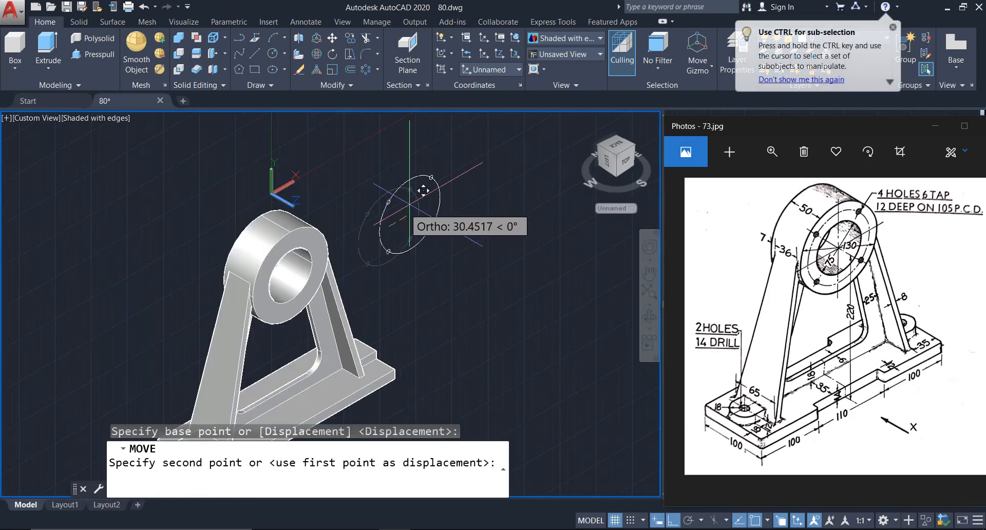
pyautogui.scroll(3, 370, 185)
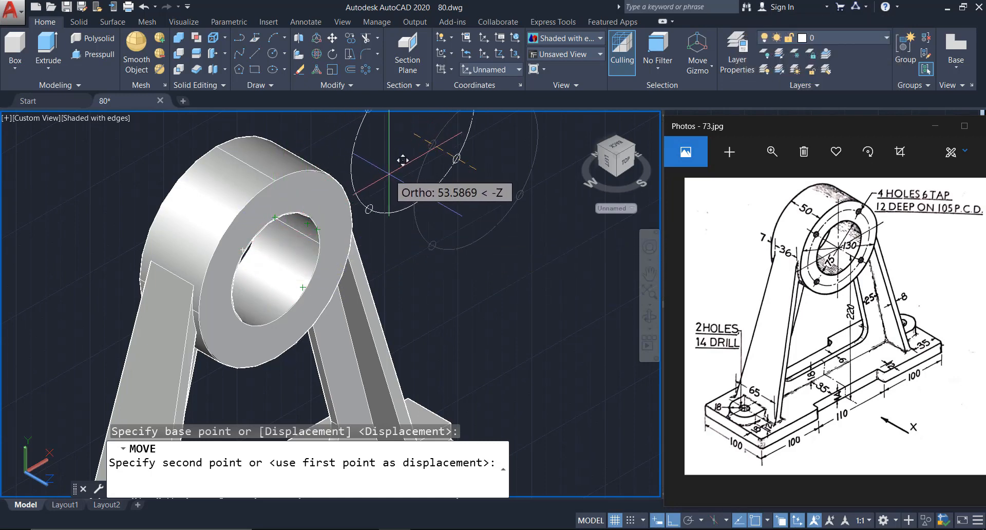
pyautogui.press('F8')
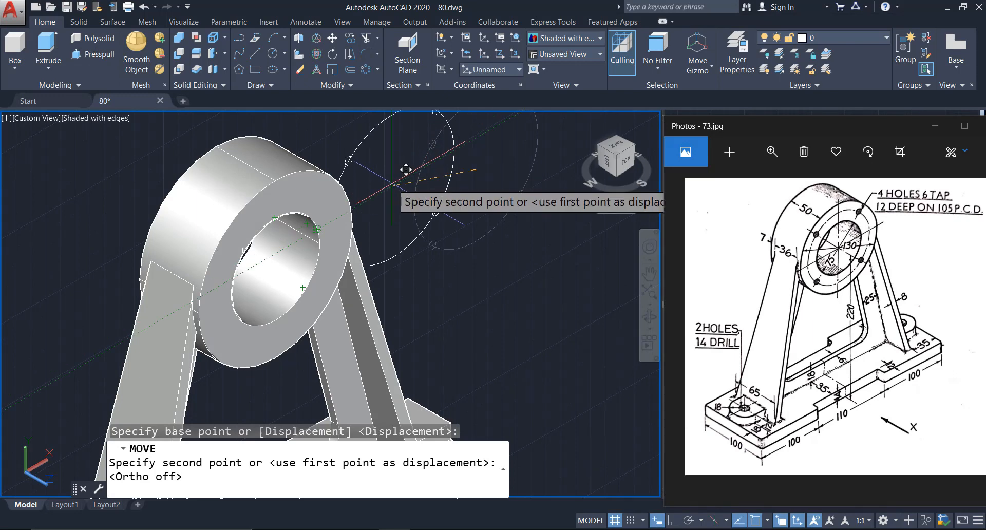
pyautogui.write('CEN')
pyautogui.press('Return')
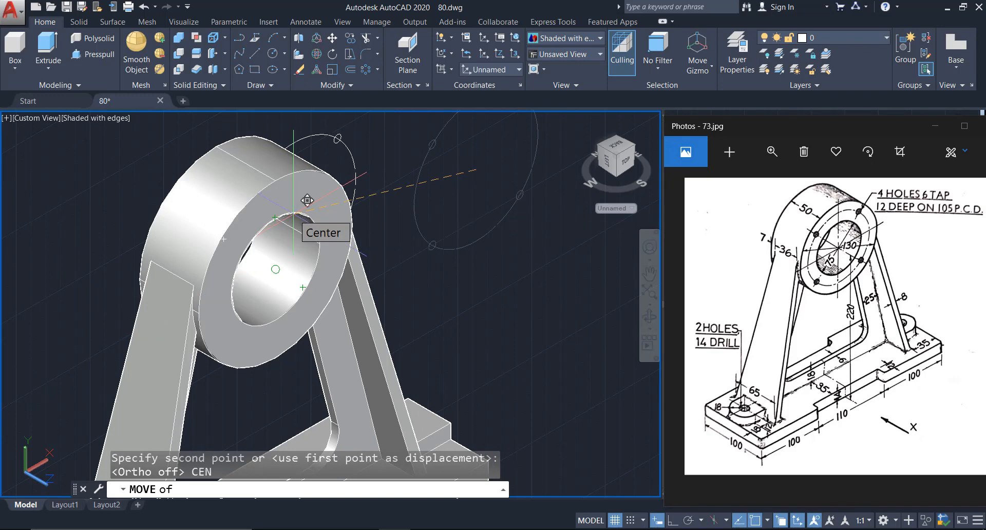
pyautogui.click(307, 201)
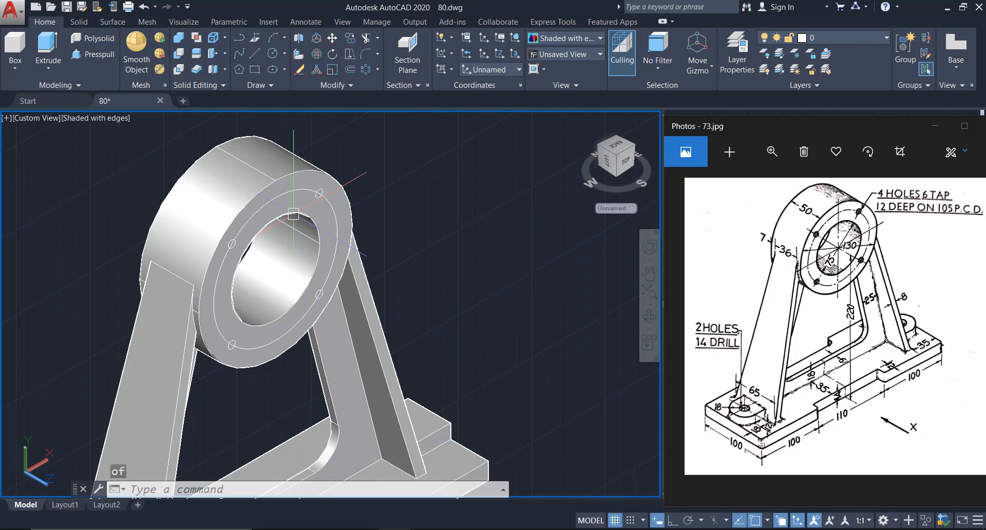
# Erase the pitch circle from the bearing's front face, keeping the four hole circles.
pyautogui.moveTo(414, 253); pyautogui.dragTo(500, 251, button='middle')
pyautogui.scroll(2, 423, 202)
pyautogui.click(400, 207)
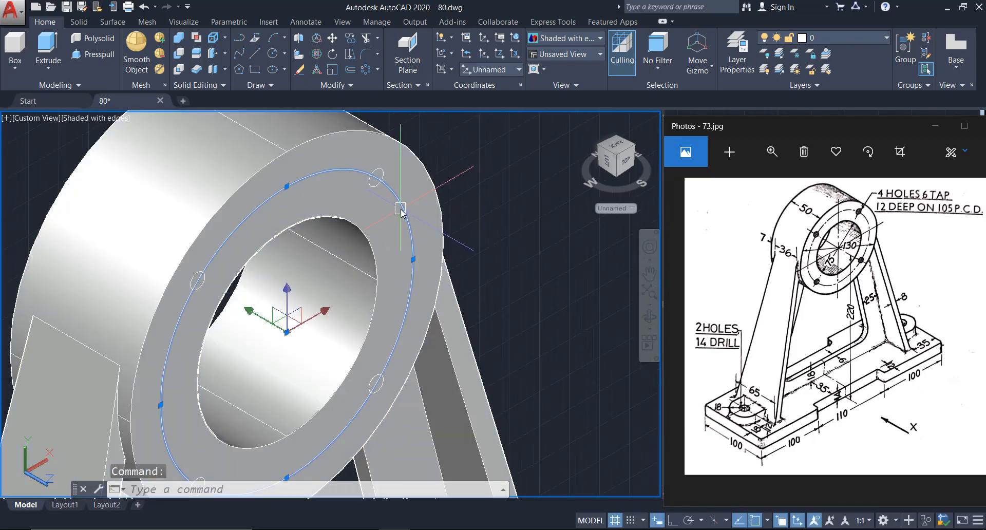
pyautogui.click(449, 256)
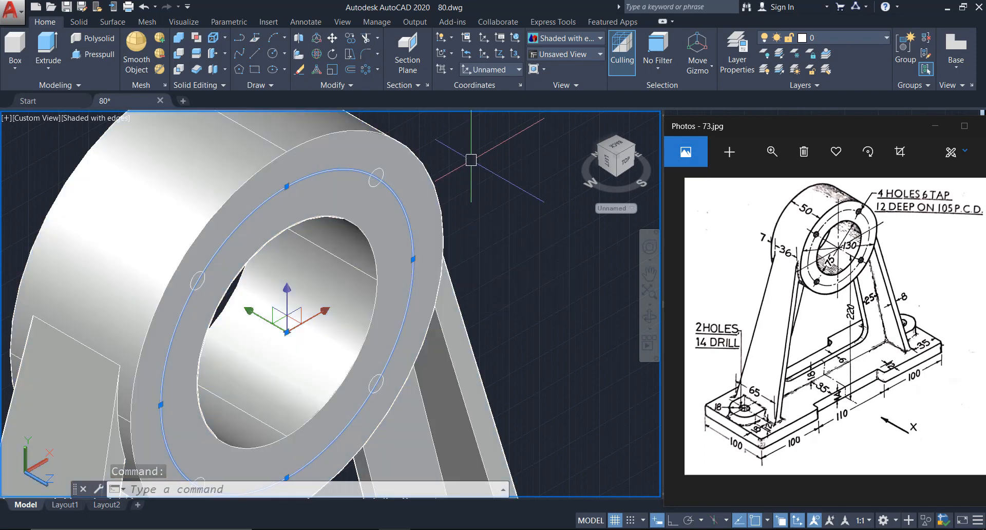
pyautogui.press('Return')
pyautogui.moveTo(383, 286); pyautogui.dragTo(460, 256, button='middle')
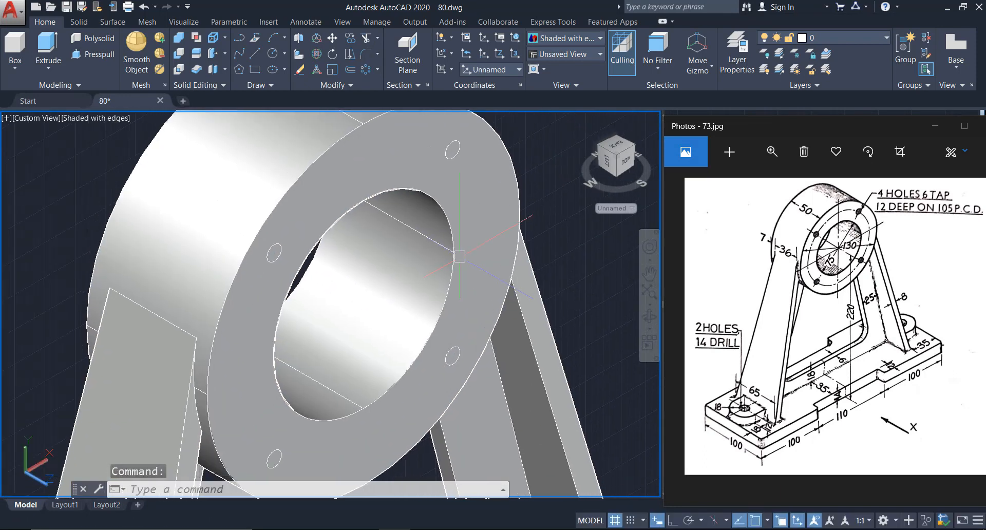
# Presspull the four hole circles 12 deep into the bearing's front face to cut the tapped holes.
pyautogui.click(100, 55)
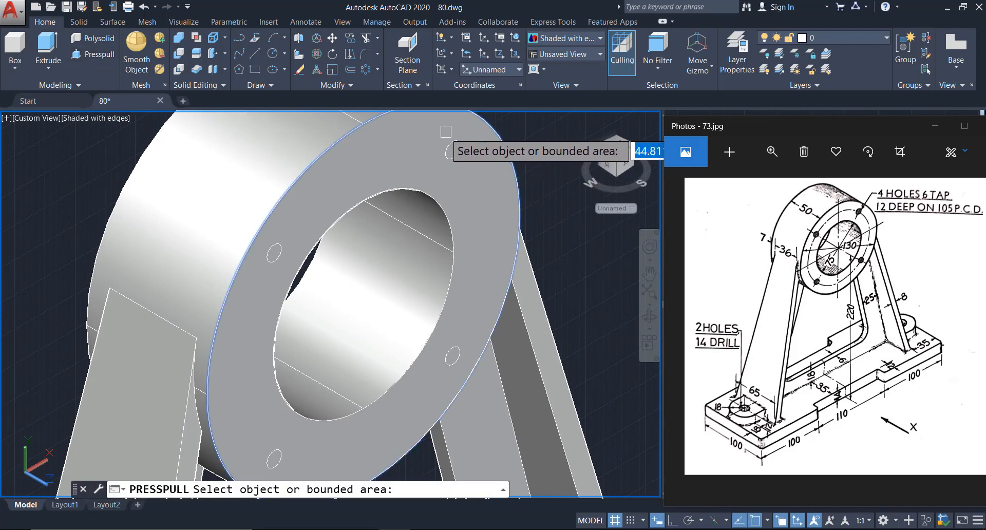
pyautogui.scroll(5, 457, 171)
pyautogui.click(457, 171)
pyautogui.scroll(-5, 457, 171)
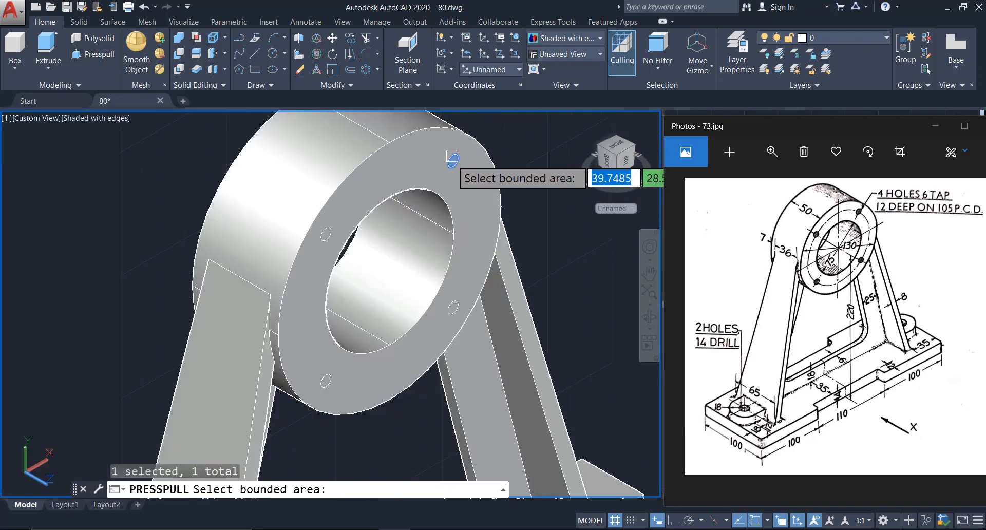
pyautogui.scroll(5, 454, 322)
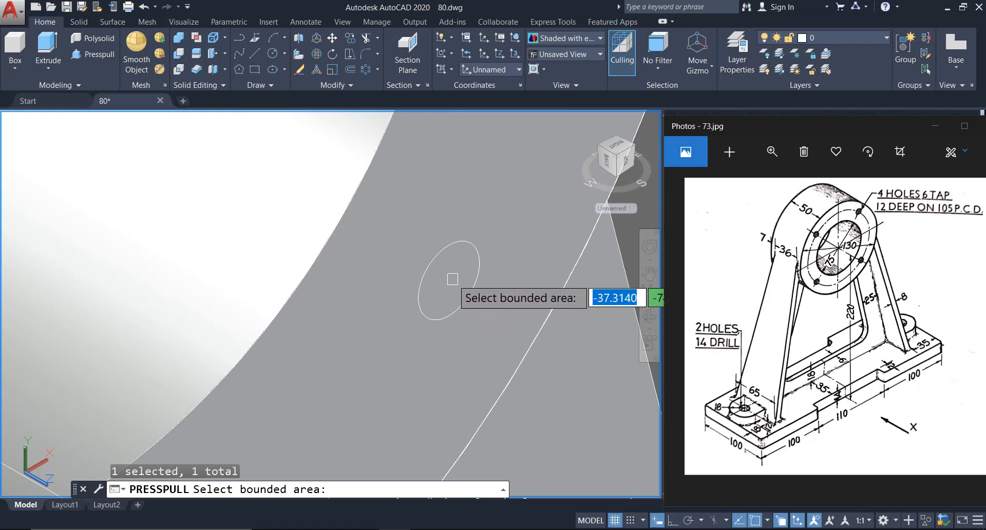
pyautogui.click(465, 272)
pyautogui.scroll(-5, 465, 273)
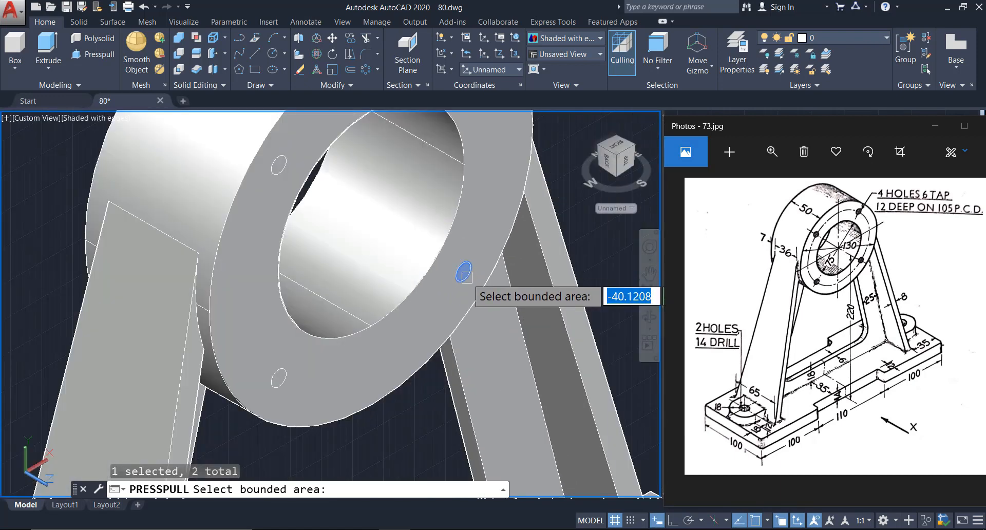
pyautogui.scroll(5, 293, 167)
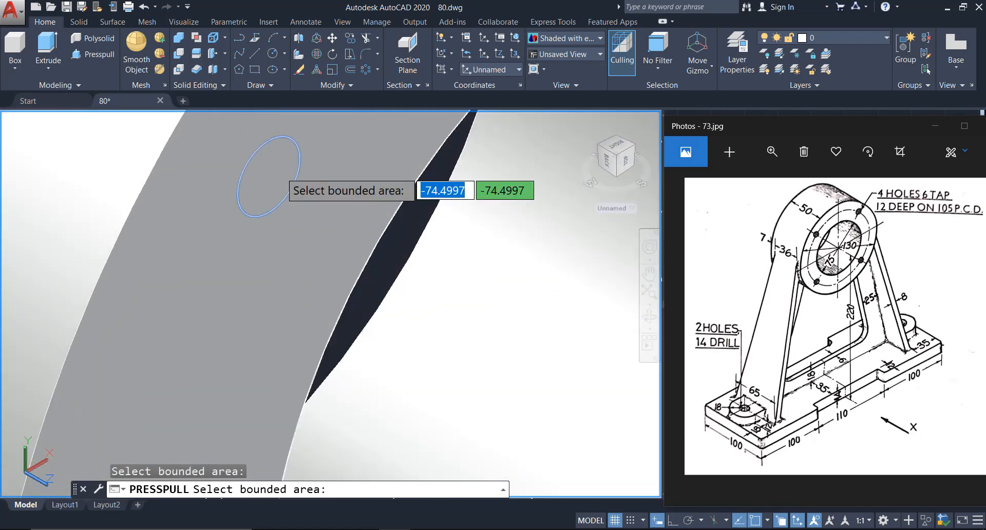
pyautogui.click(281, 172)
pyautogui.scroll(-6, 280, 171)
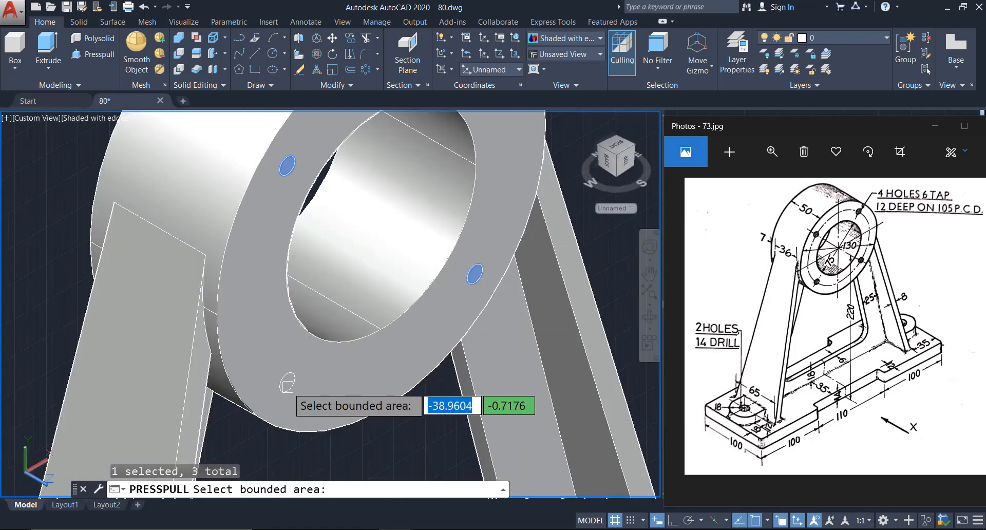
pyautogui.scroll(5, 287, 383)
pyautogui.click(288, 382)
pyautogui.scroll(-5, 287, 382)
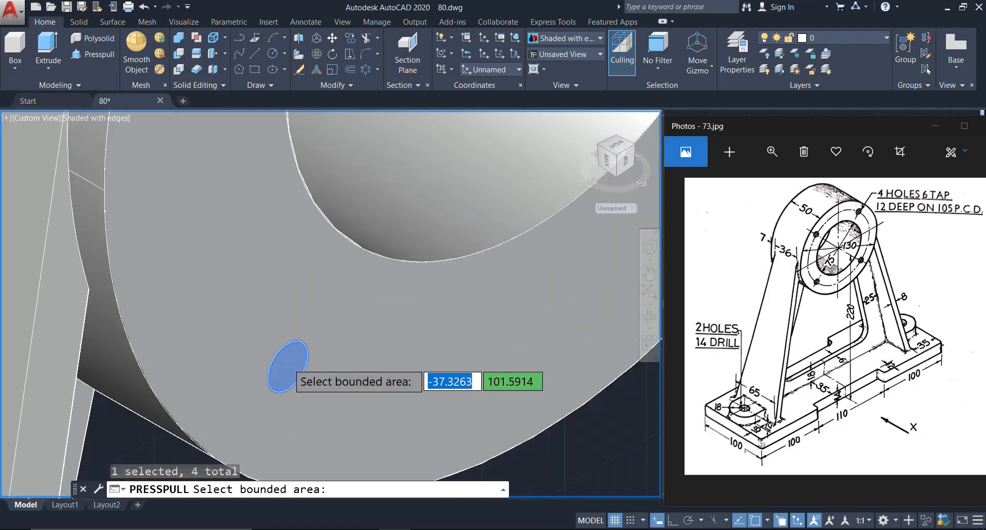
pyautogui.moveTo(333, 267); pyautogui.dragTo(321, 303, button='middle')
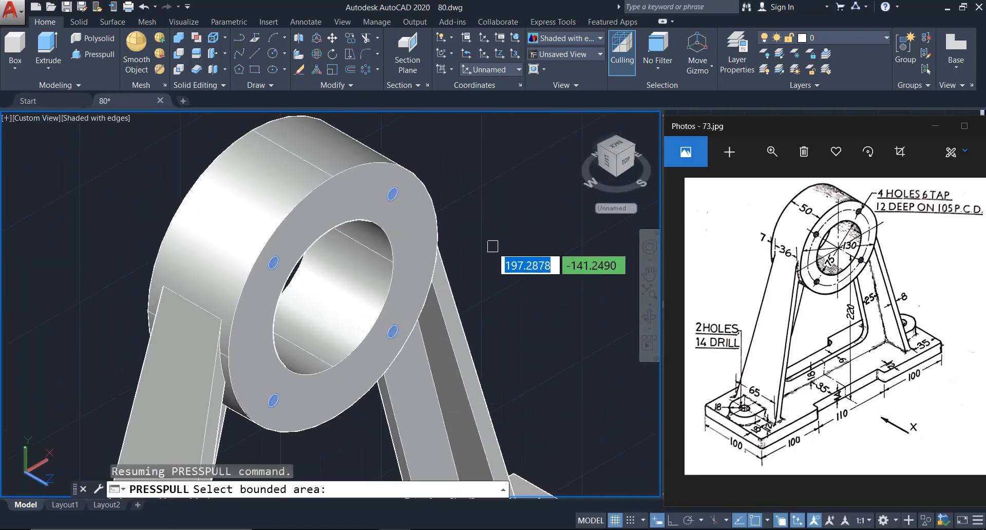
pyautogui.press('Return')
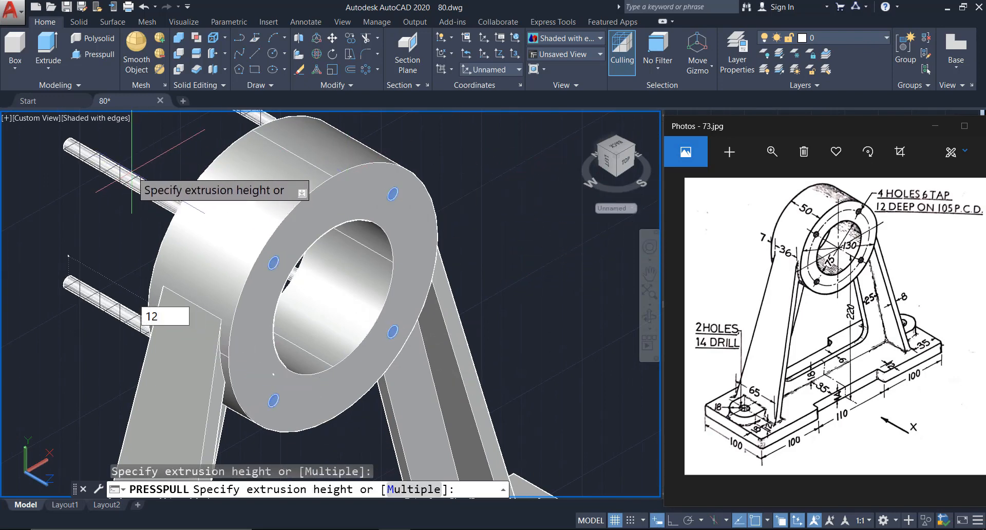
pyautogui.press('Return')
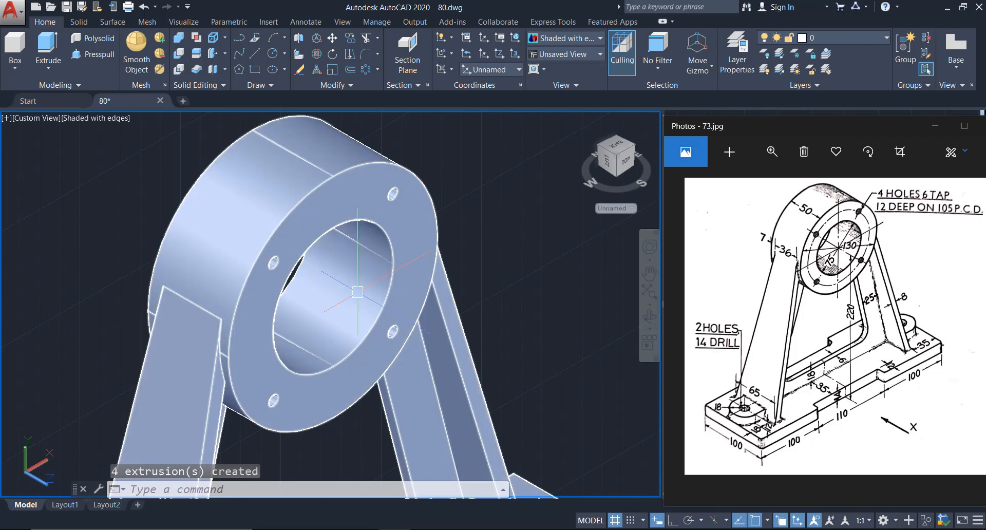
pyautogui.scroll(-1, 356, 292)
pyautogui.moveTo(462, 325); pyautogui.dragTo(501, 210, button='middle')
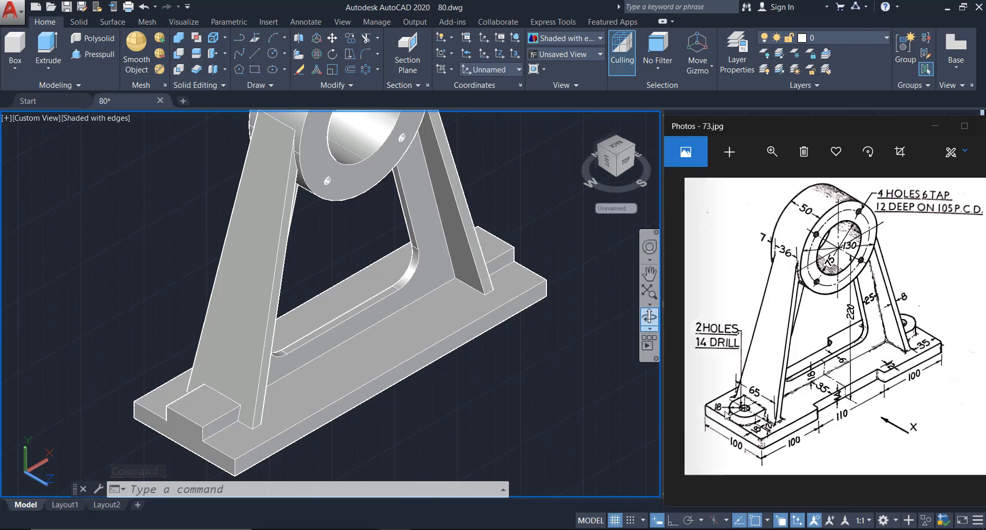
# Set an edge fillet radius of 18 and select the two outer vertical edges of the near base pad.
pyautogui.moveTo(330, 293); pyautogui.dragTo(329, 321, button='middle')
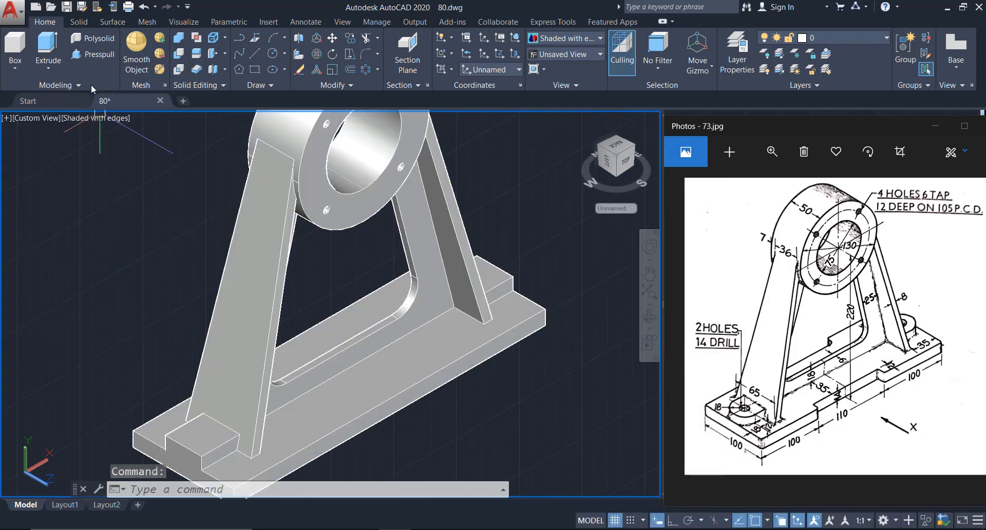
pyautogui.click(78, 22)
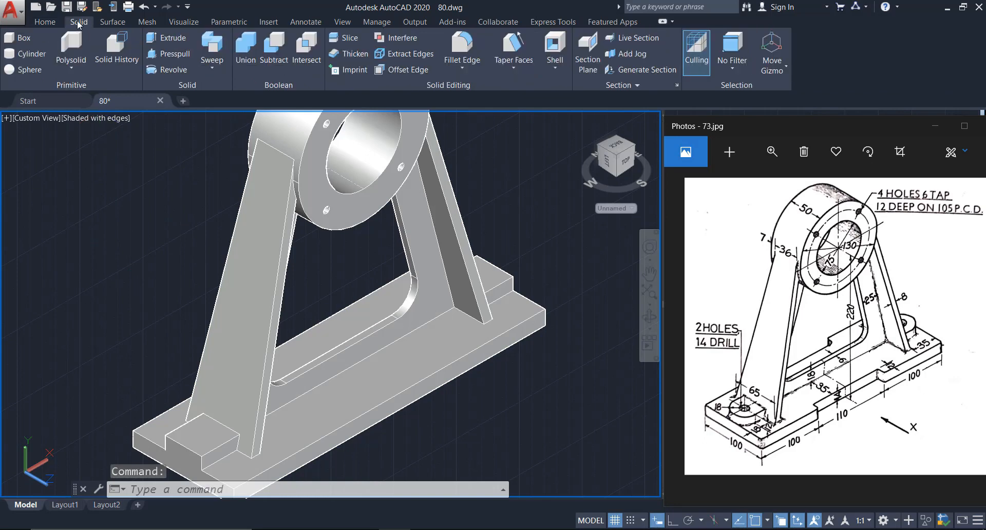
pyautogui.click(466, 51)
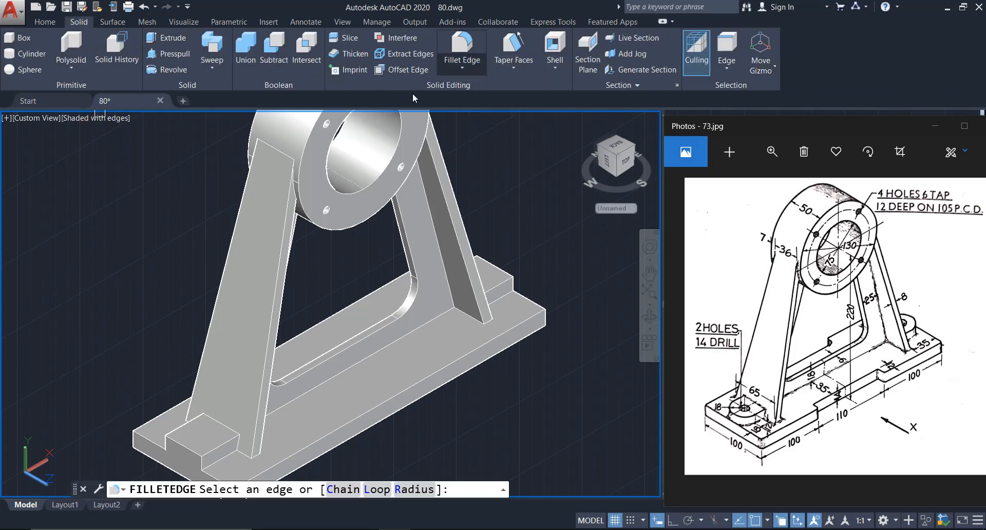
pyautogui.write('R')
pyautogui.press('Return')
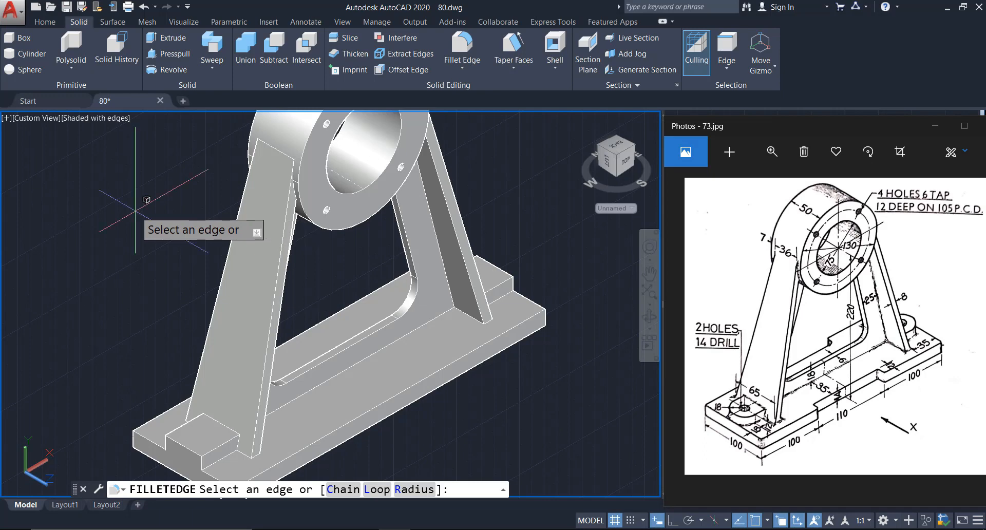
pyautogui.press('Return')
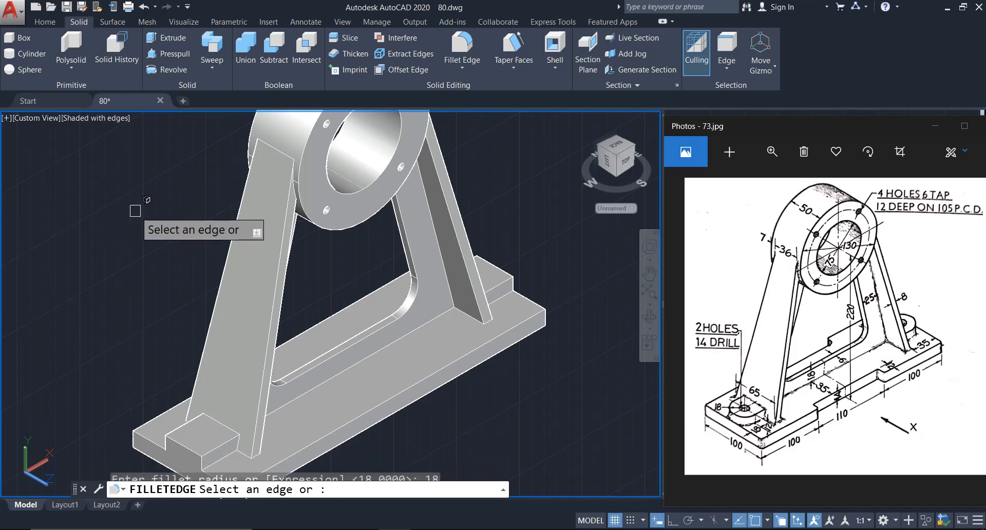
pyautogui.scroll(4, 253, 367)
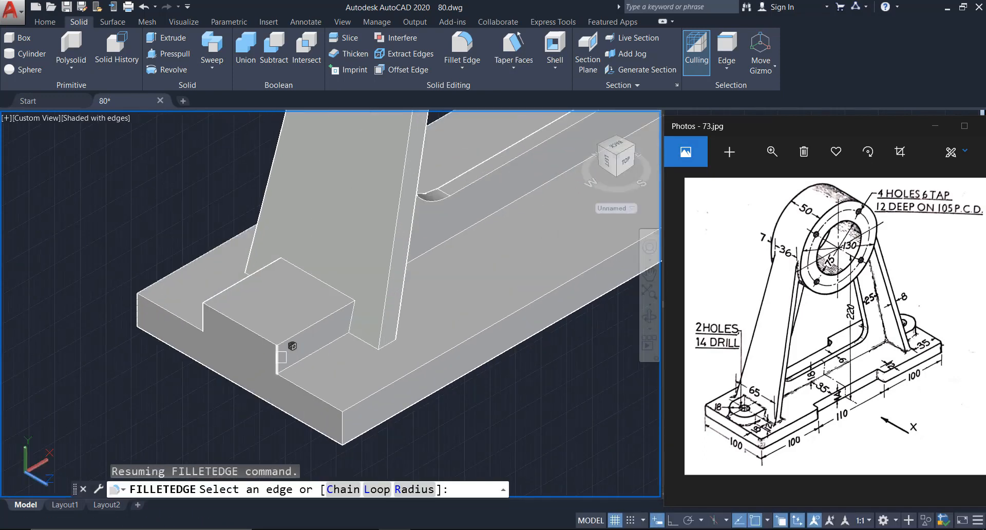
pyautogui.click(278, 360)
pyautogui.click(203, 315)
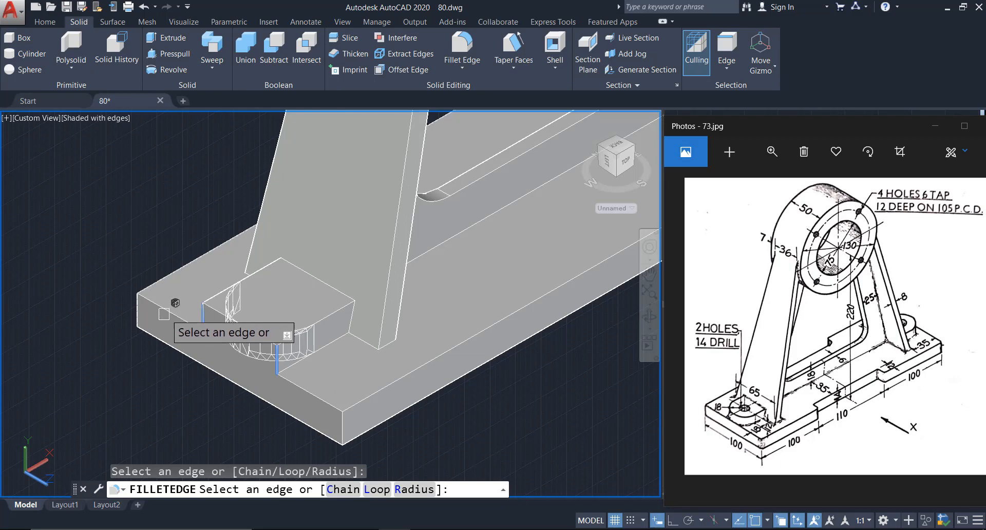
# Add the two outer vertical edges of the opposite base pad to the selection and apply the edge fillet.
pyautogui.scroll(-3, 164, 313)
pyautogui.keyDown('shift'); pyautogui.moveTo(567, 324); pyautogui.dragTo(349, 272, button='middle'); pyautogui.keyUp('shift')
pyautogui.scroll(1, 529, 350)
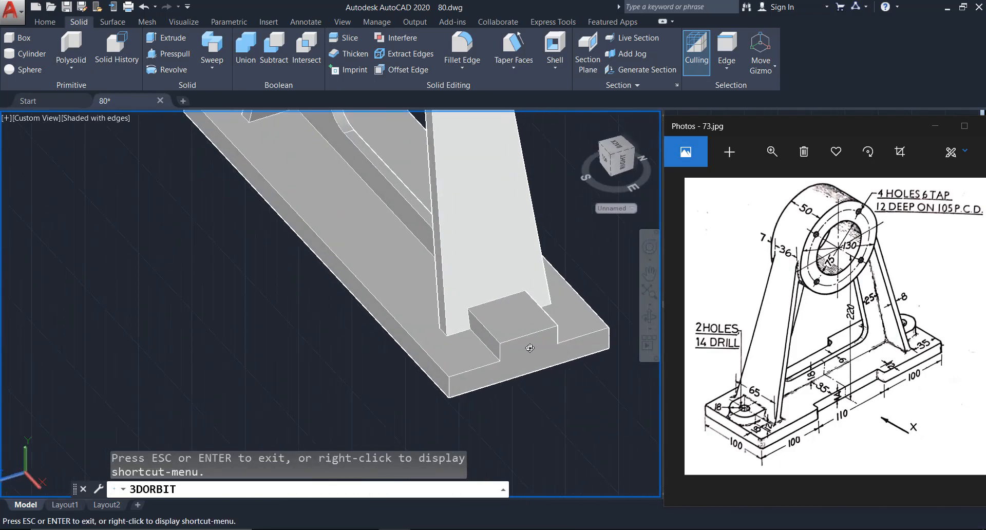
pyautogui.scroll(-1, 568, 336)
pyautogui.moveTo(568, 332); pyautogui.dragTo(480, 273, button='middle')
pyautogui.scroll(4, 480, 185)
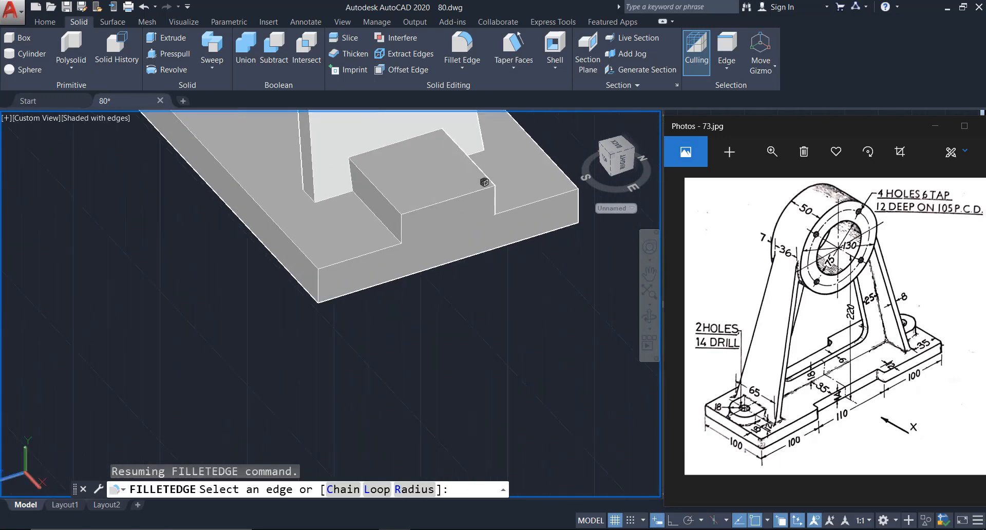
pyautogui.click(505, 201)
pyautogui.click(373, 235)
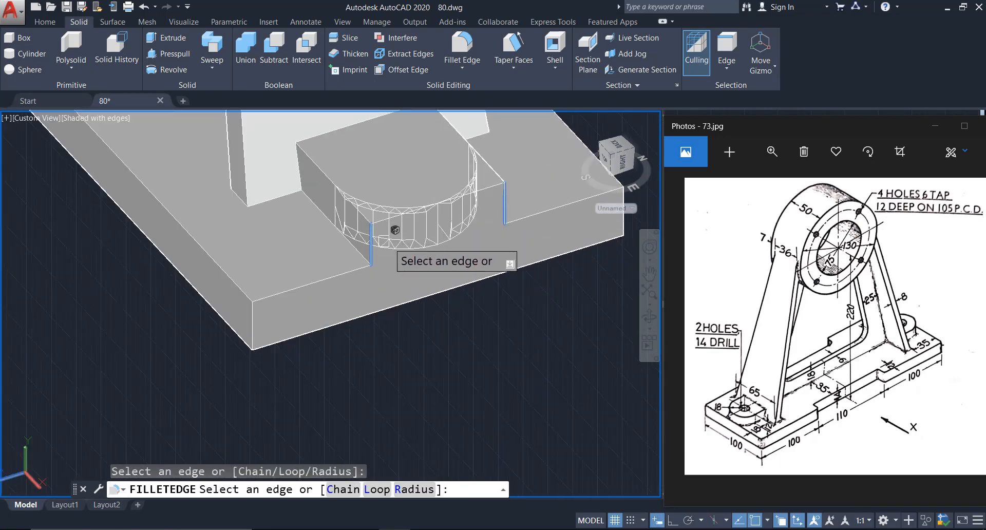
pyautogui.press('Return')
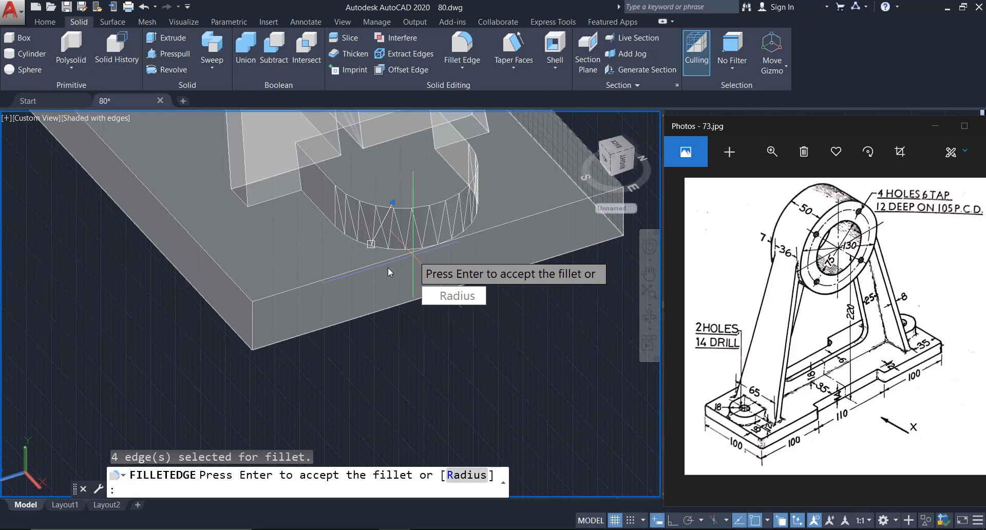
pyautogui.press('Return')
# Draw a 14-diameter circle on the top face of the newly rounded pad, centred on its rounded end.
pyautogui.scroll(-2, 574, 268)
pyautogui.moveTo(451, 231); pyautogui.dragTo(387, 338, button='middle')
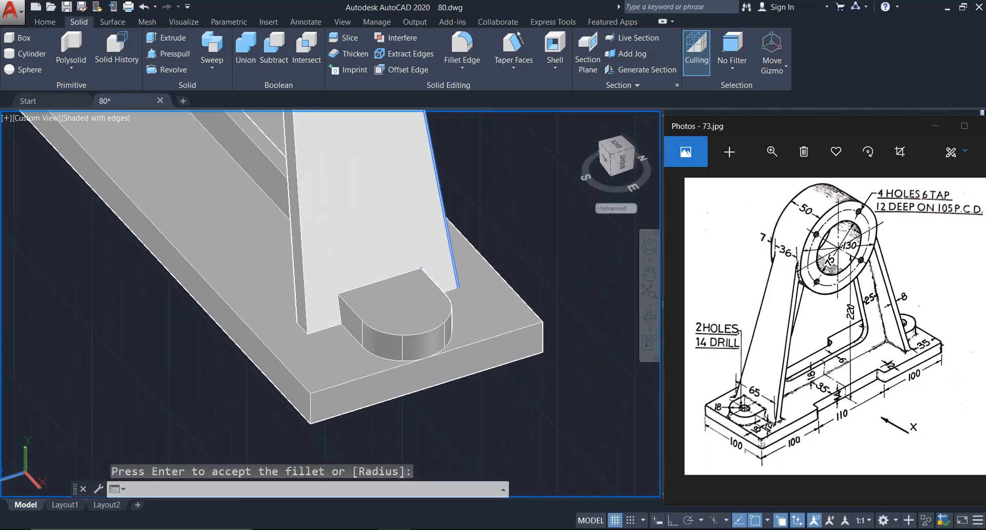
pyautogui.moveTo(427, 303); pyautogui.dragTo(412, 324, button='middle')
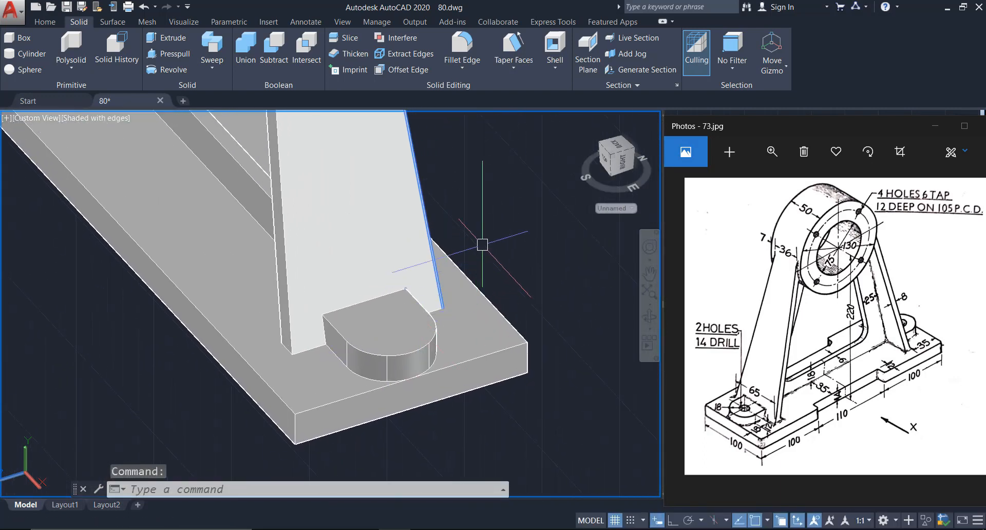
pyautogui.press('Return')
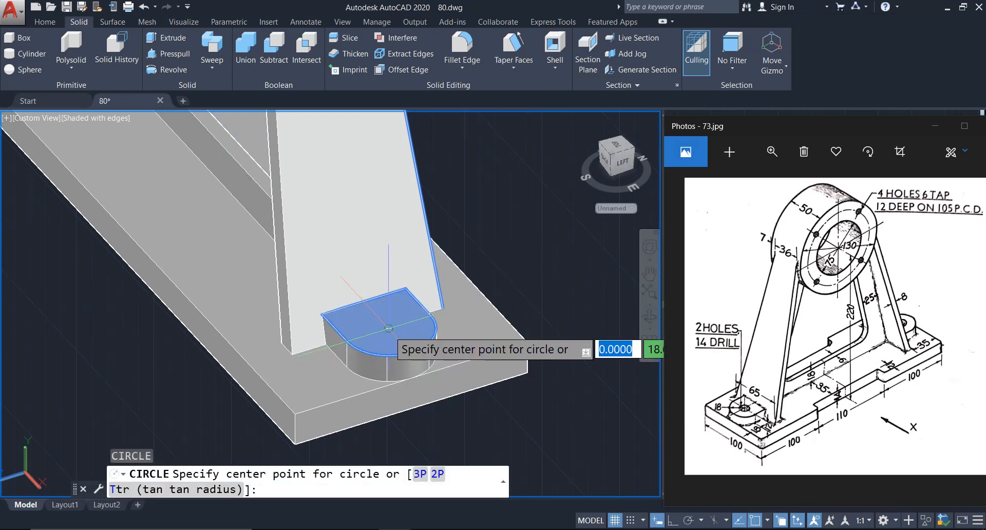
pyautogui.click(388, 328)
pyautogui.write('d')
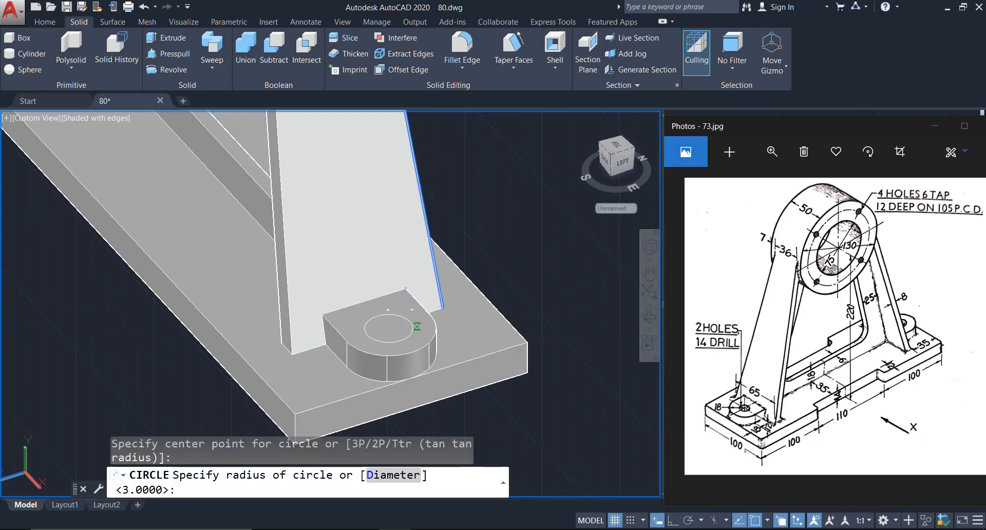
pyautogui.press('Return')
pyautogui.write('14')
pyautogui.press('Return')
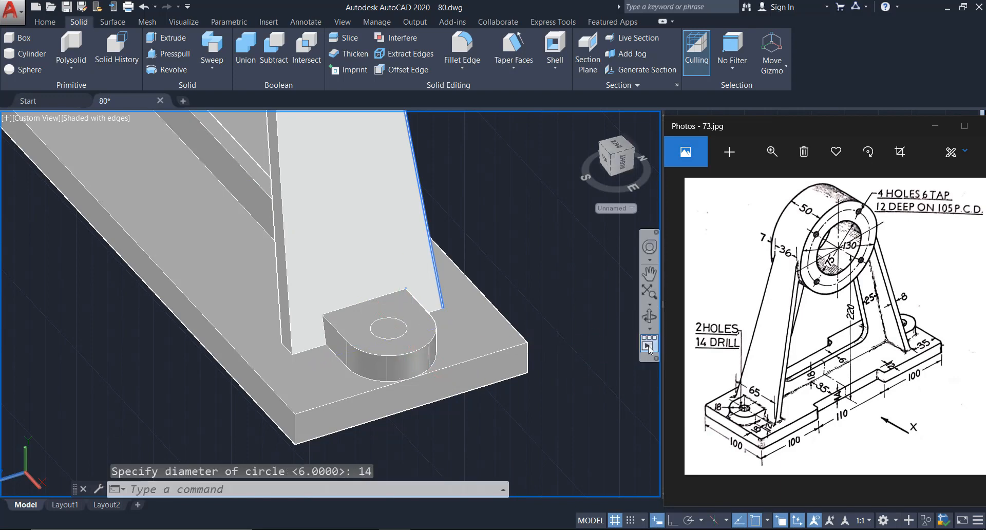
# Draw a matching circle of radius 7 on the other pad's top face, centred on its rounded end.
pyautogui.scroll(-3, 409, 326)
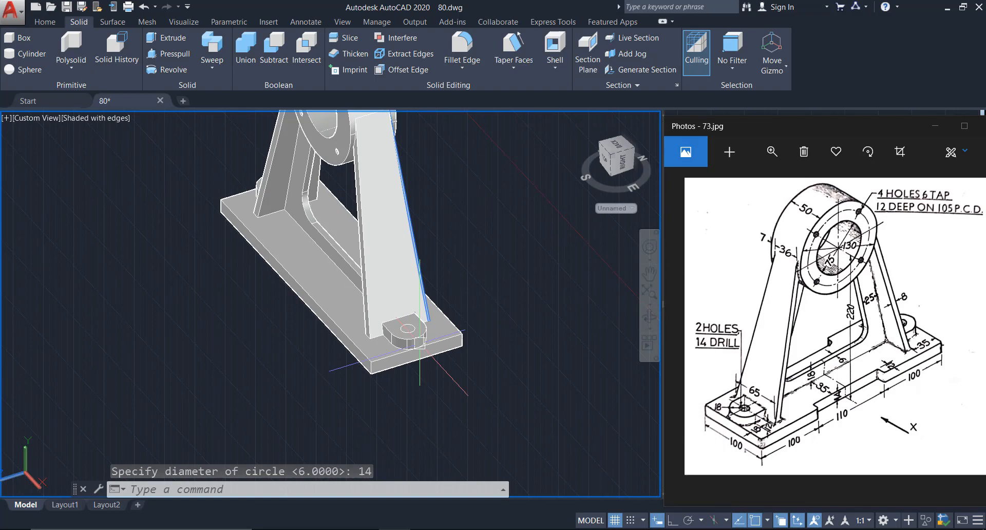
pyautogui.click(650, 320)
pyautogui.moveTo(400, 246); pyautogui.dragTo(355, 304)
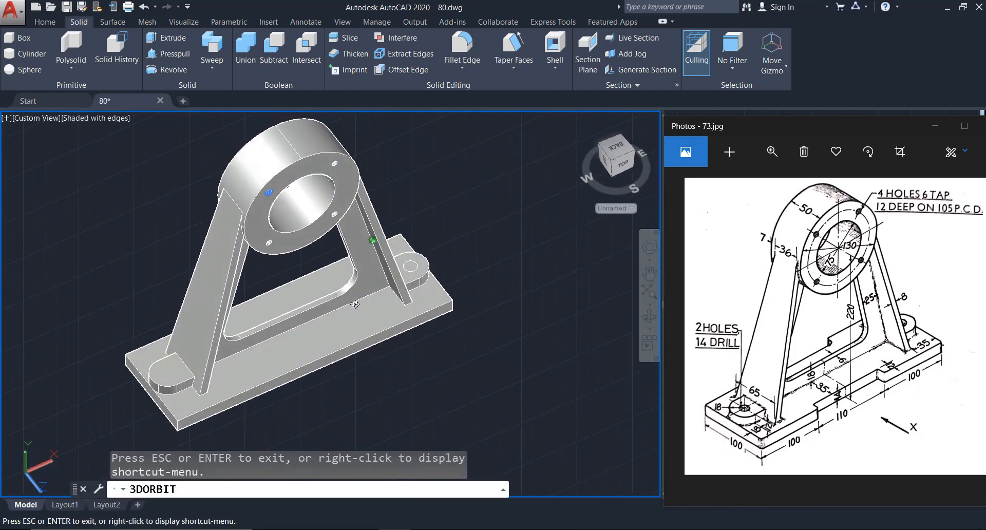
pyautogui.press('Escape')
pyautogui.scroll(6, 167, 374)
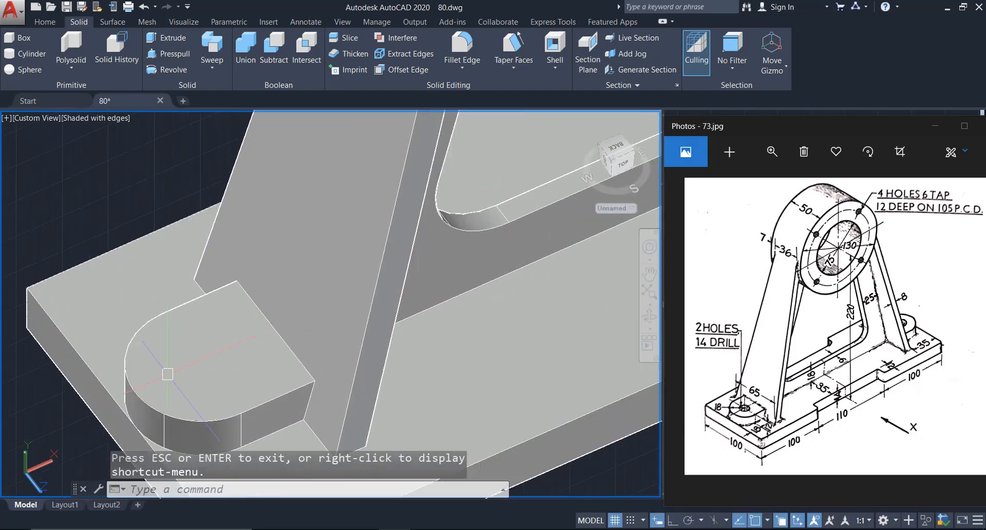
pyautogui.write('C')
pyautogui.press('Return')
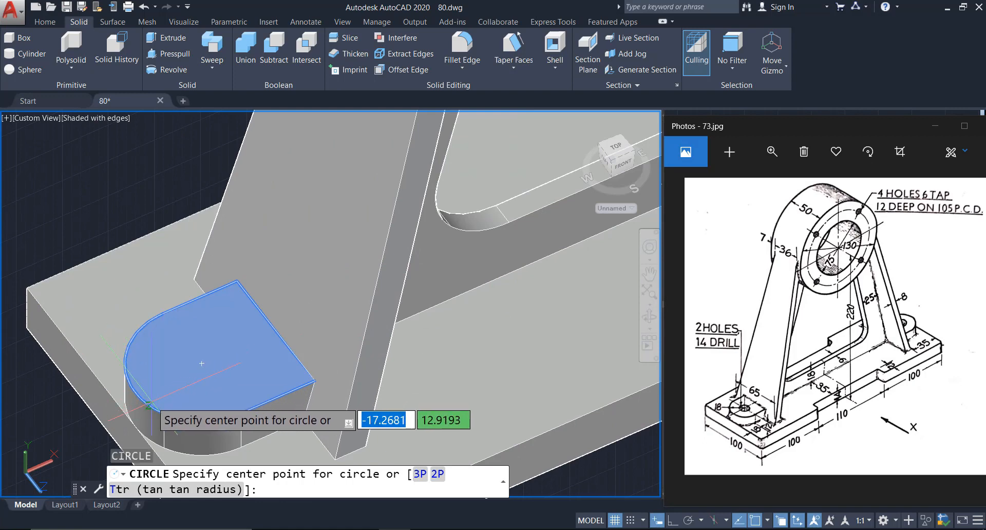
pyautogui.click(201, 363)
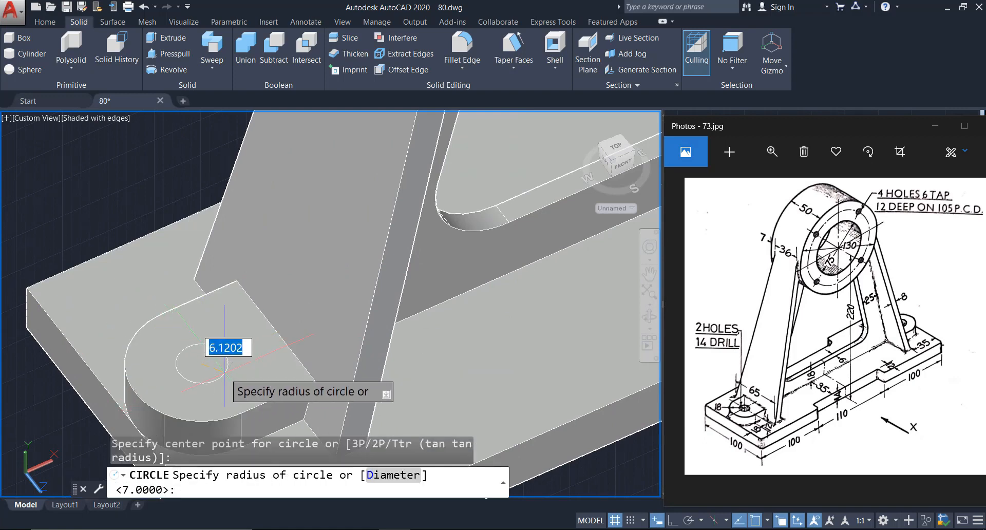
pyautogui.scroll(-8, 224, 369)
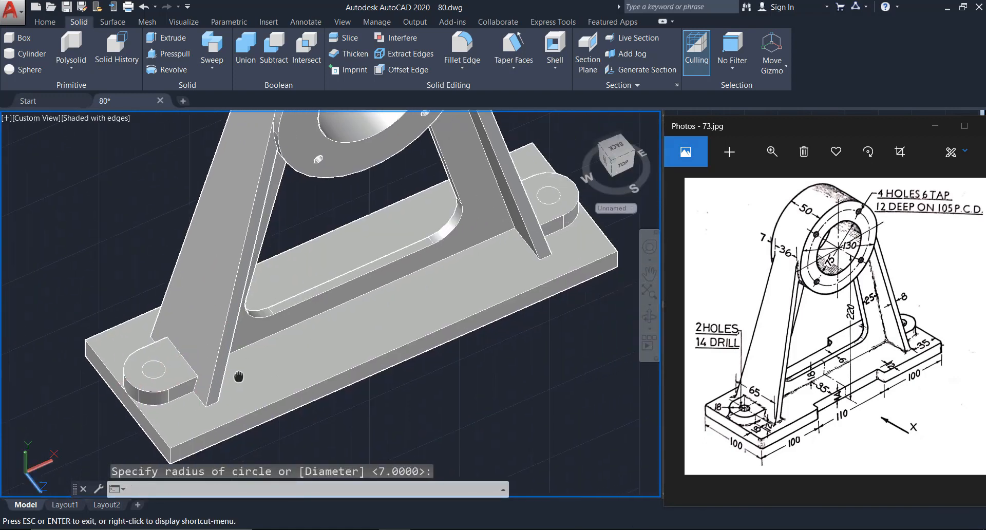
pyautogui.press('Return')
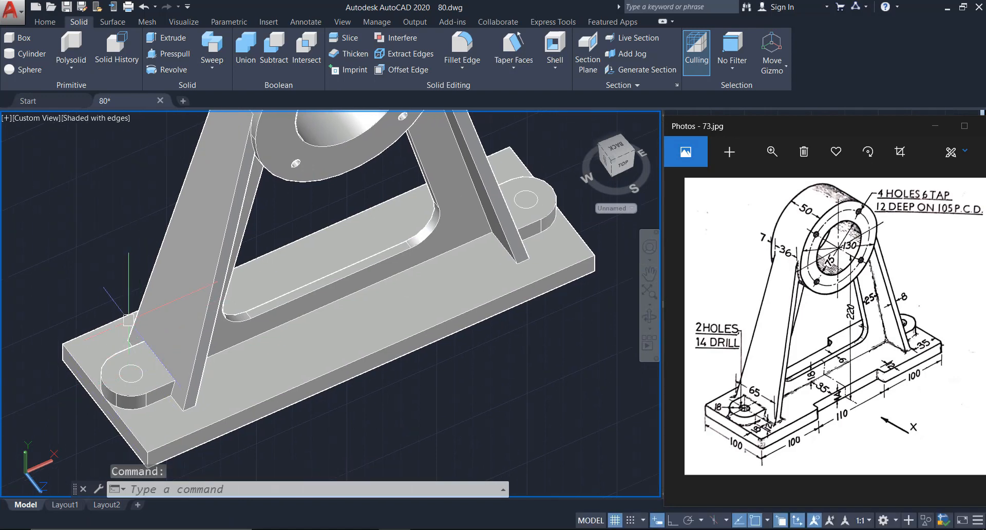
# Presspull both pad circles about 260 downward, through the pads and base plate, to cut the two drilled holes.
pyautogui.click(43, 22)
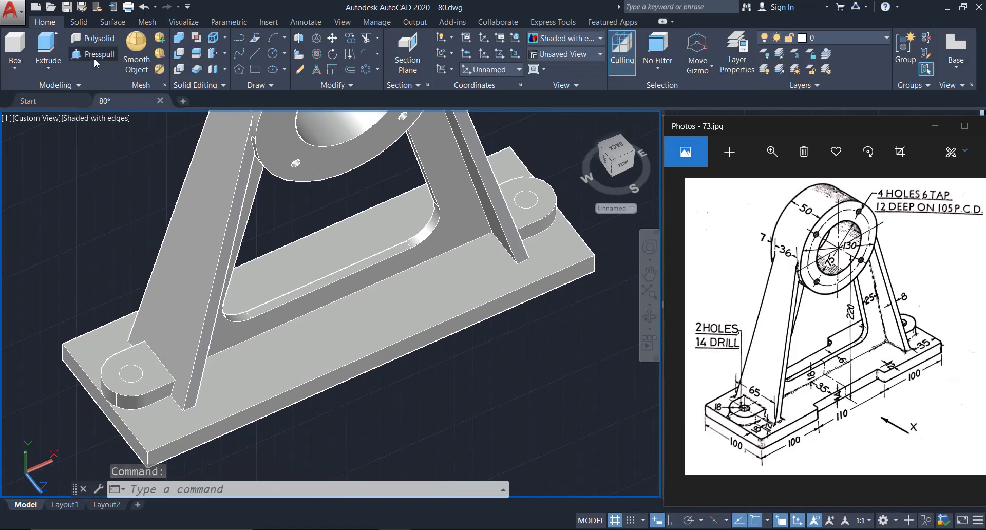
pyautogui.click(94, 56)
pyautogui.scroll(4, 135, 377)
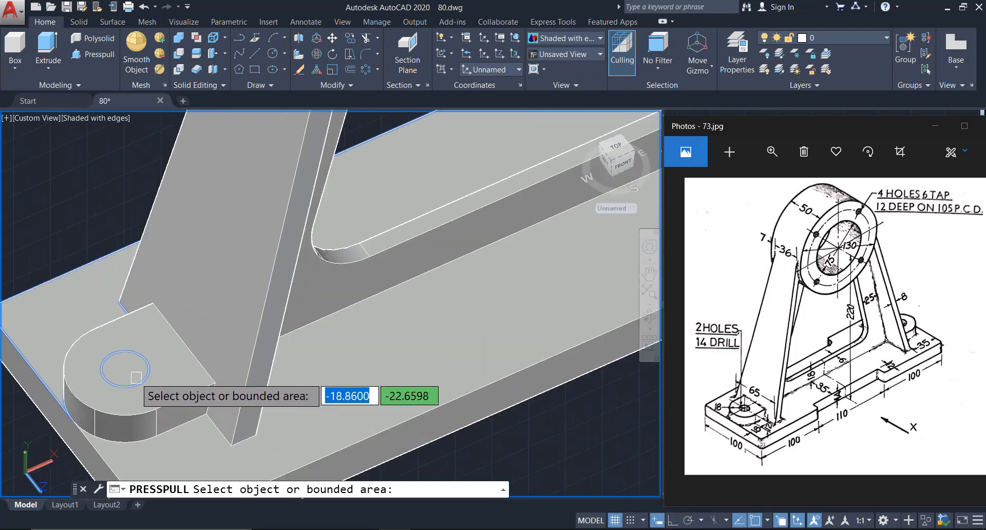
pyautogui.click(117, 366)
pyautogui.scroll(-4, 363, 354)
pyautogui.scroll(5, 418, 220)
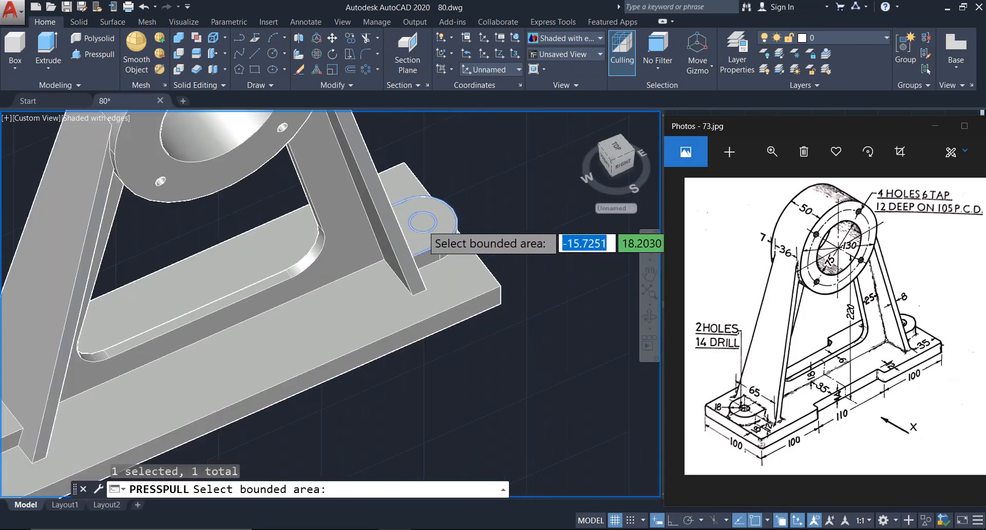
pyautogui.click(422, 221)
pyautogui.scroll(-5, 422, 220)
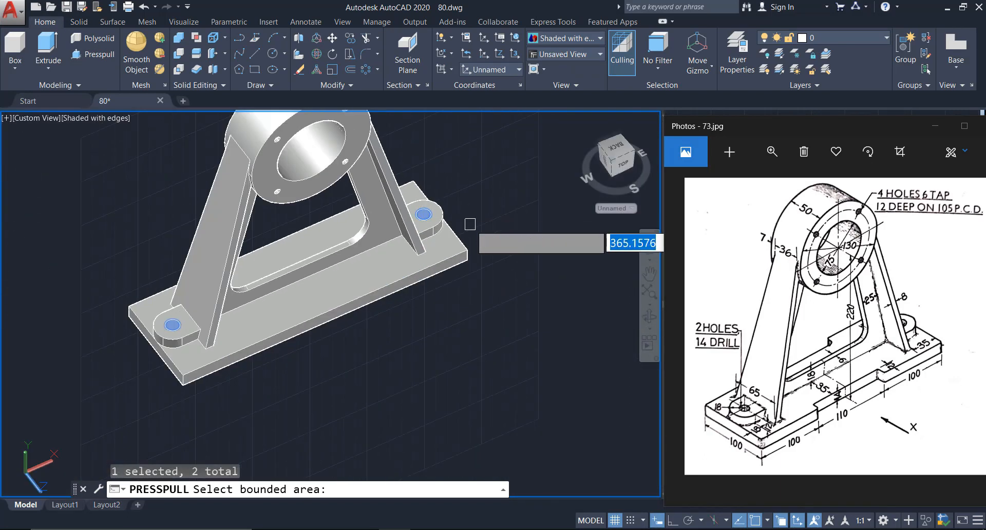
pyautogui.press('Return')
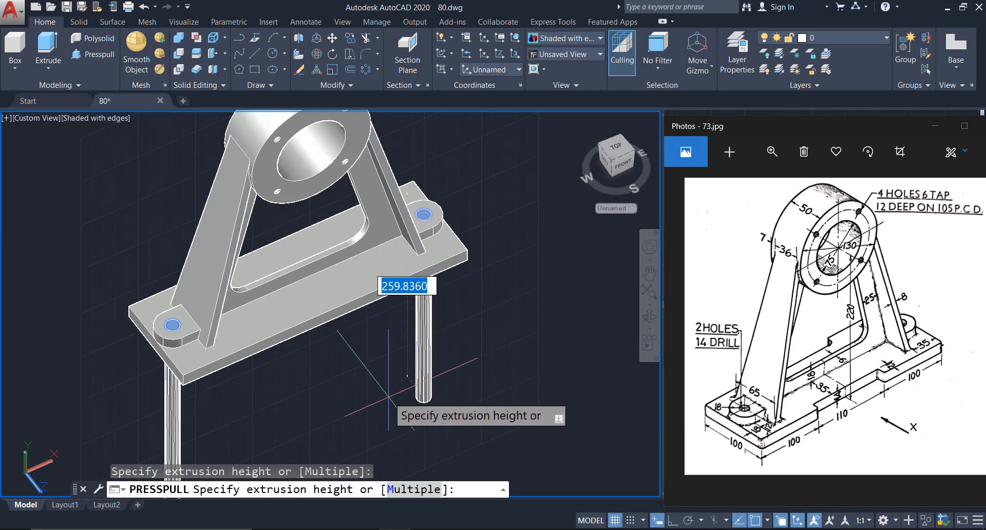
pyautogui.click(389, 396)
pyautogui.keyDown('shift'); pyautogui.moveTo(375, 336); pyautogui.dragTo(438, 288, button='middle'); pyautogui.keyUp('shift')
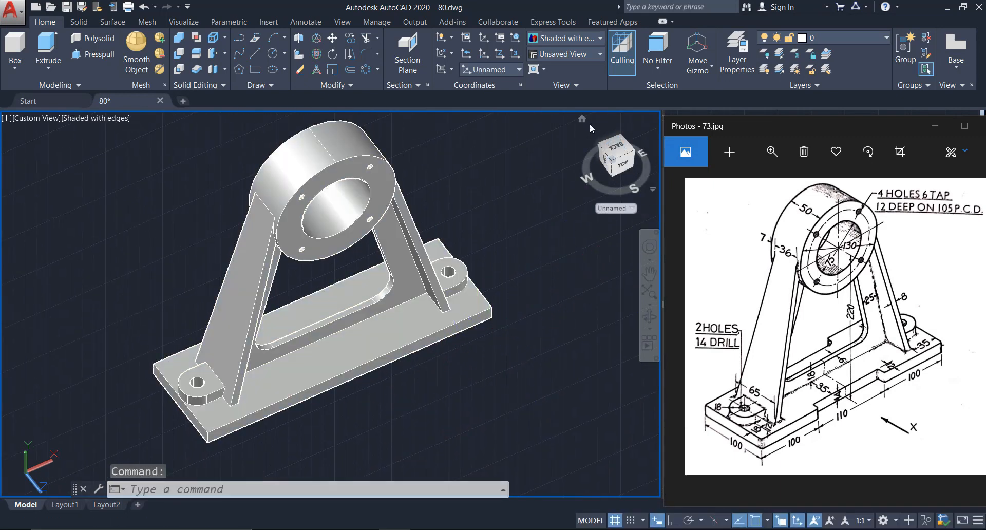
# Restore the home view of the bracket and switch the view to parallel projection.
pyautogui.click(583, 119)
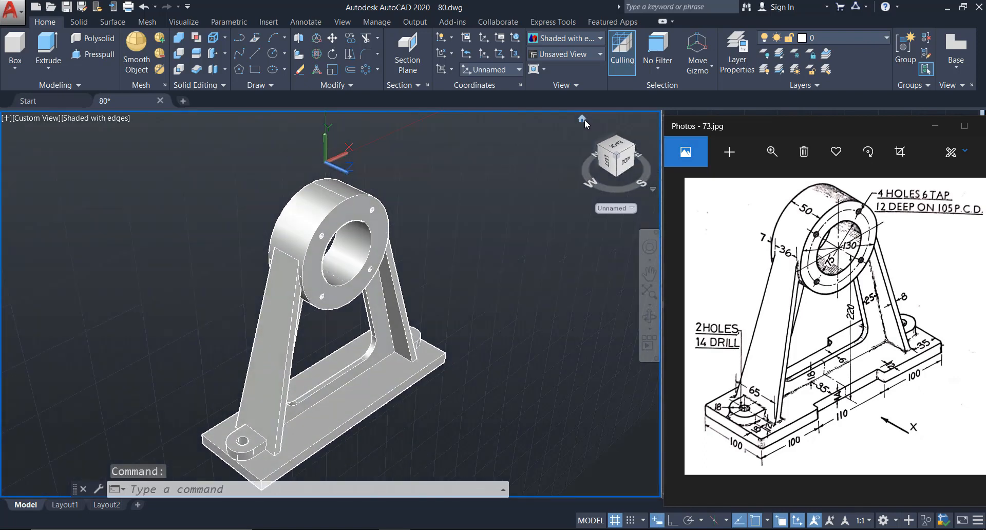
pyautogui.rightClick(609, 157)
pyautogui.click(635, 176)
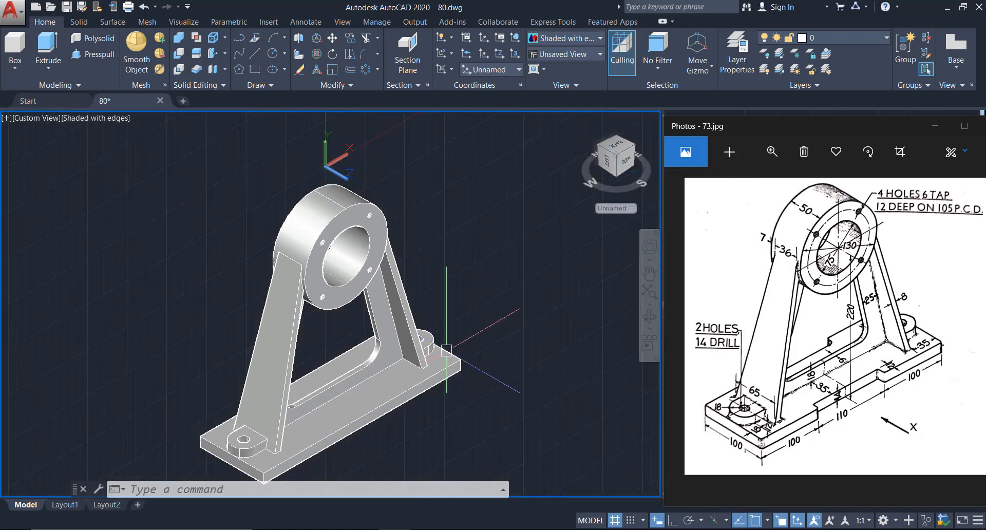
# Draw a 110 by 12 rectangle on the base plate's top face, starting at its front corner and running along the front edge.
pyautogui.scroll(3, 349, 370)
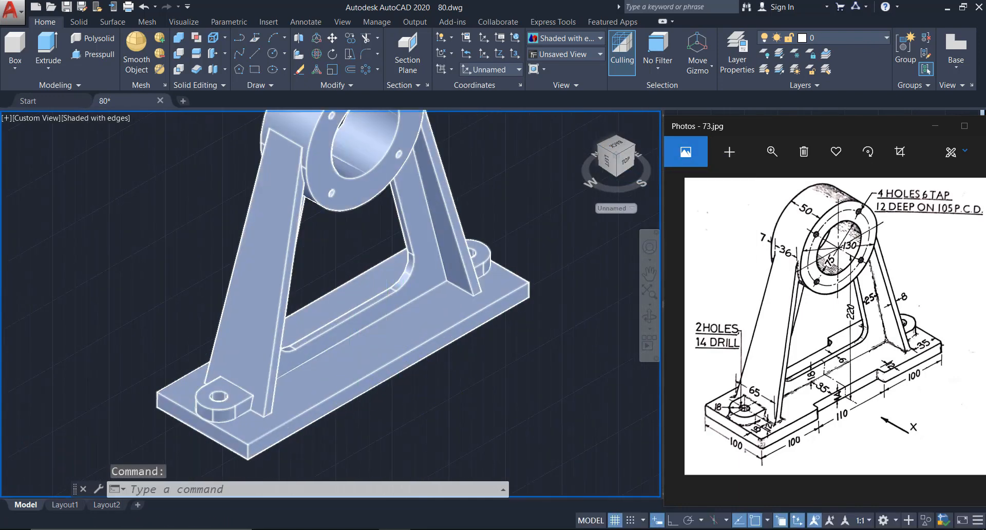
pyautogui.scroll(2, 482, 352)
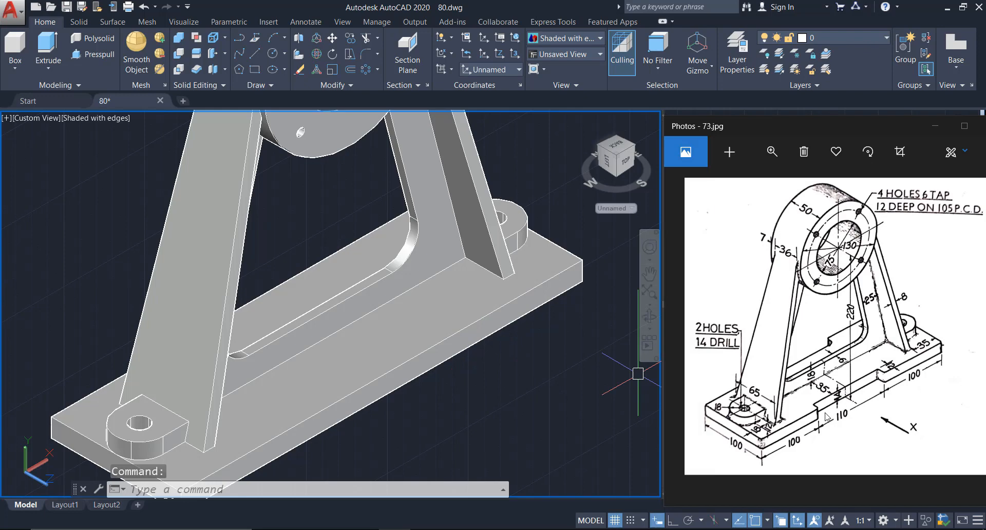
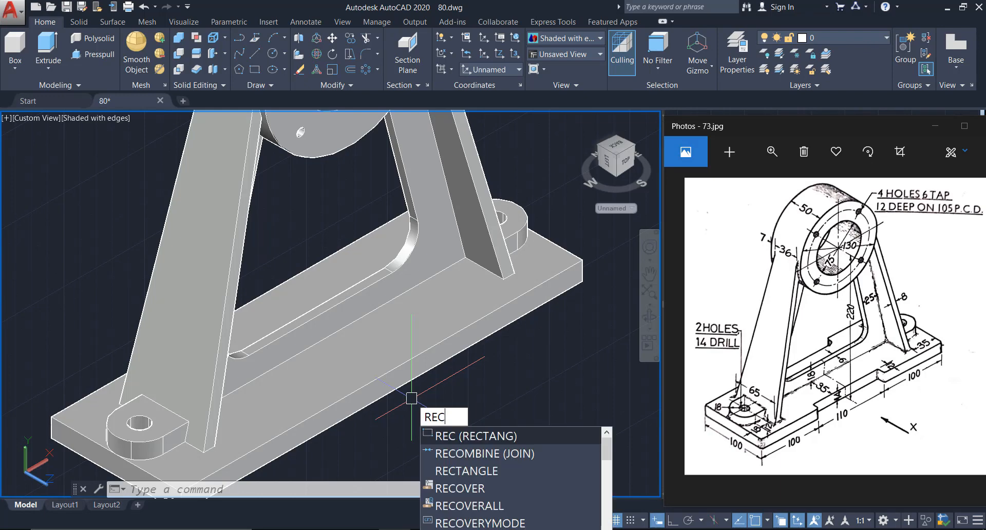
pyautogui.press('Return')
pyautogui.moveTo(310, 396); pyautogui.dragTo(358, 289, button='middle')
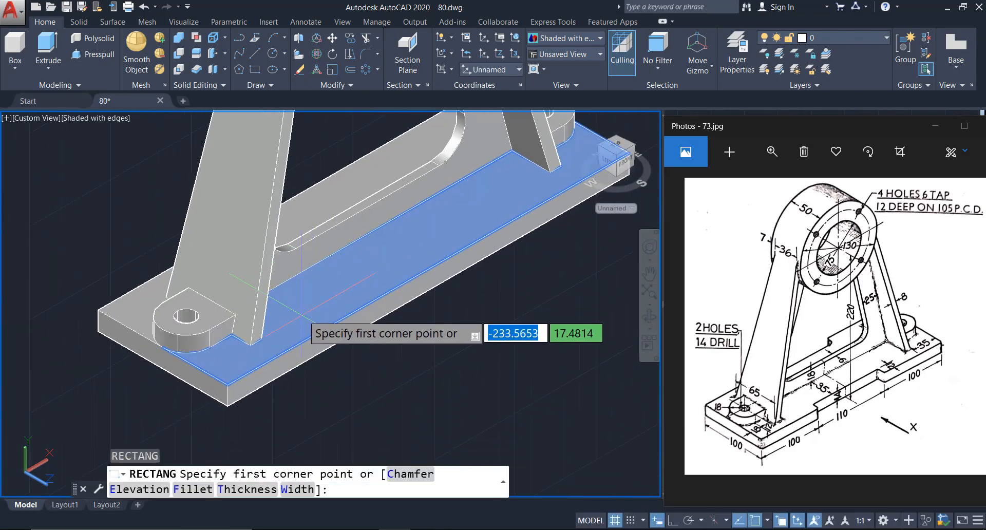
pyautogui.click(227, 384)
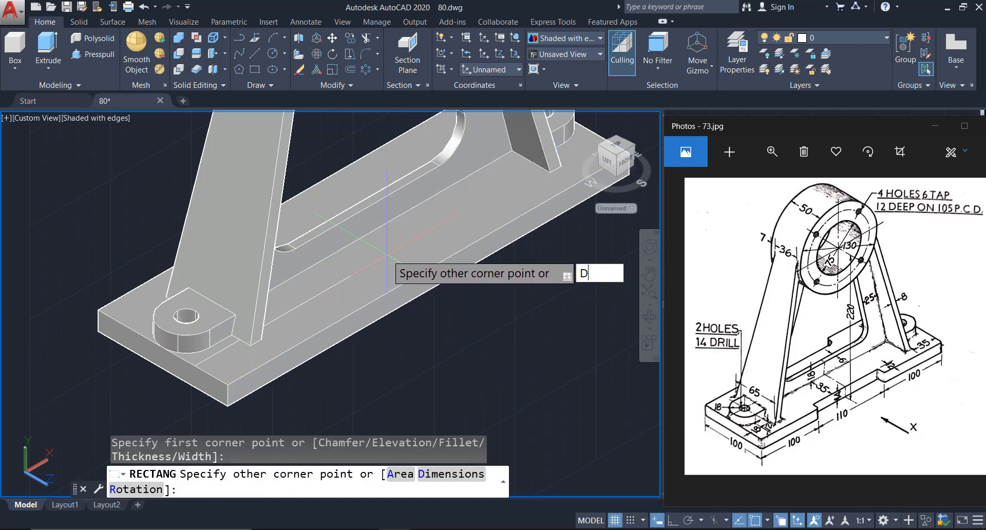
pyautogui.press('Return')
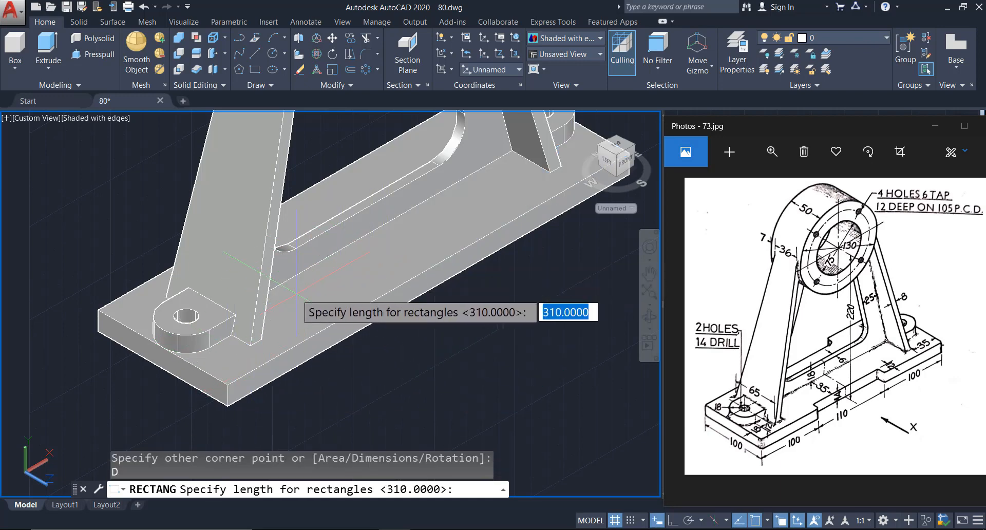
pyautogui.press('Return')
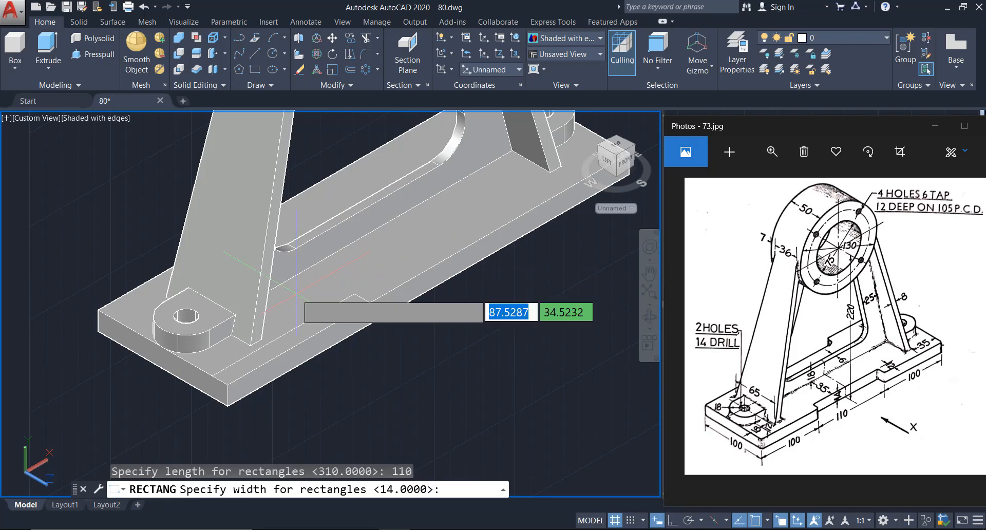
pyautogui.write('12')
pyautogui.press('Return')
pyautogui.click(327, 287)
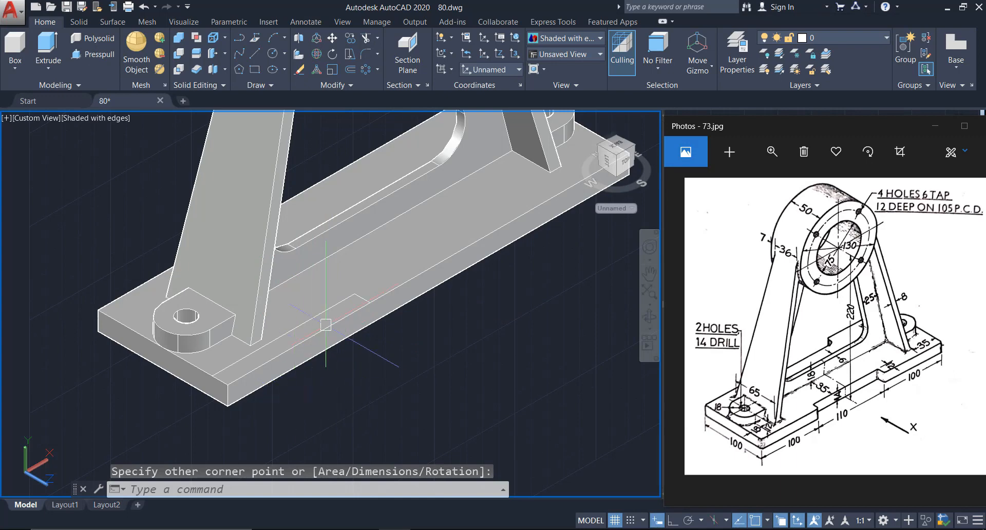
# Move the rectangle 100 along the base's front edge with Ortho on, away from the corner.
pyautogui.click(349, 302)
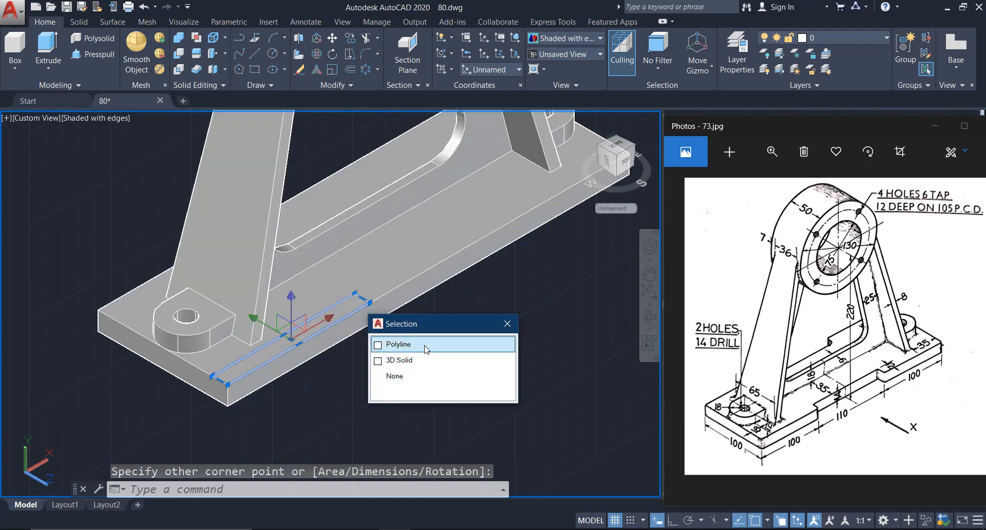
pyautogui.write('m')
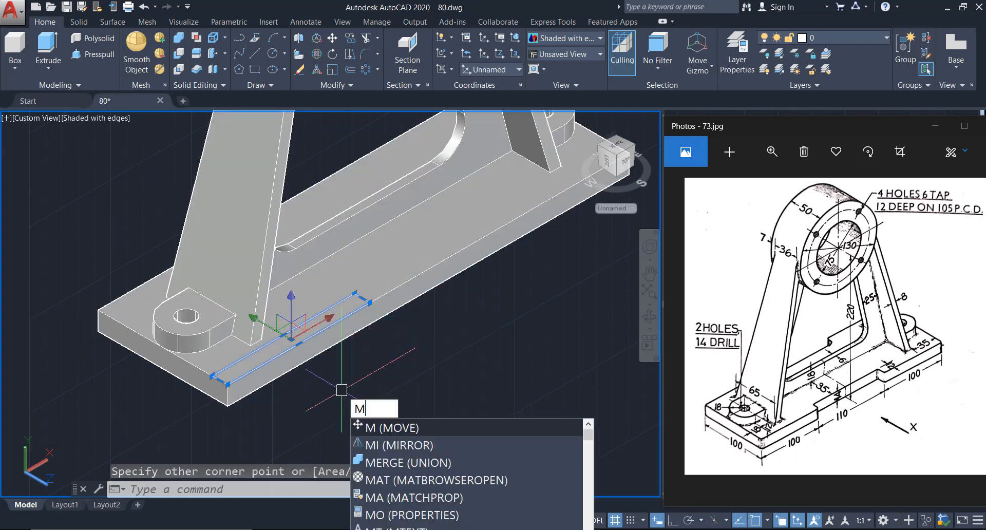
pyautogui.press('Return')
pyautogui.click(311, 415)
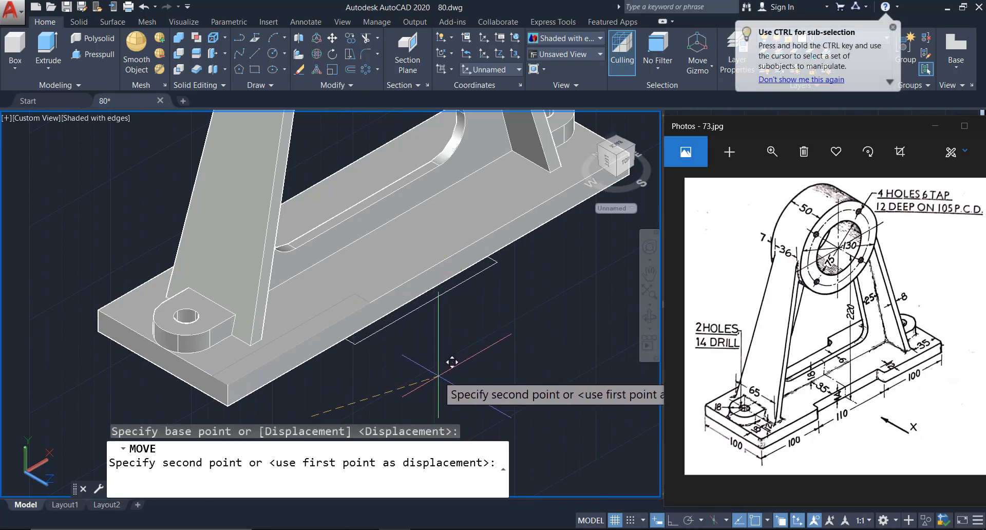
pyautogui.press('F8')
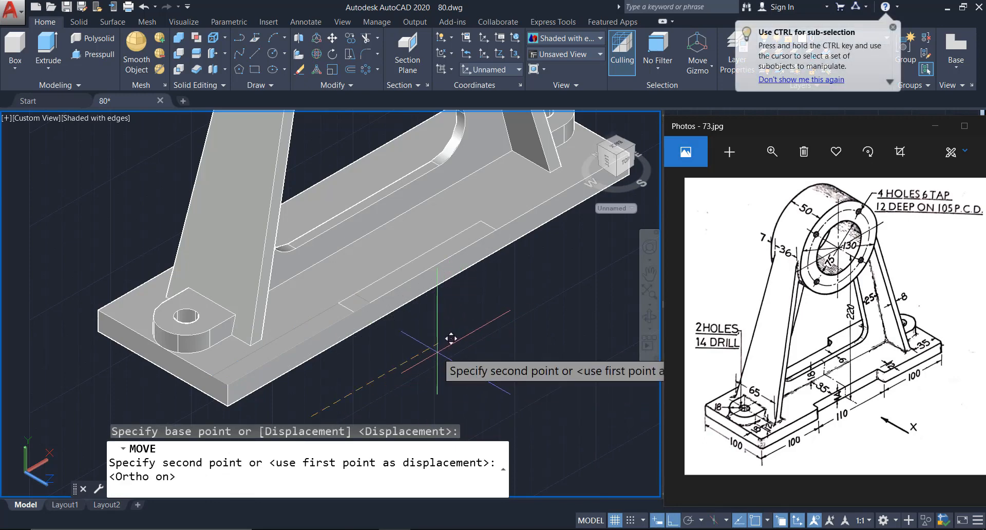
pyautogui.write('100')
pyautogui.press('Return')
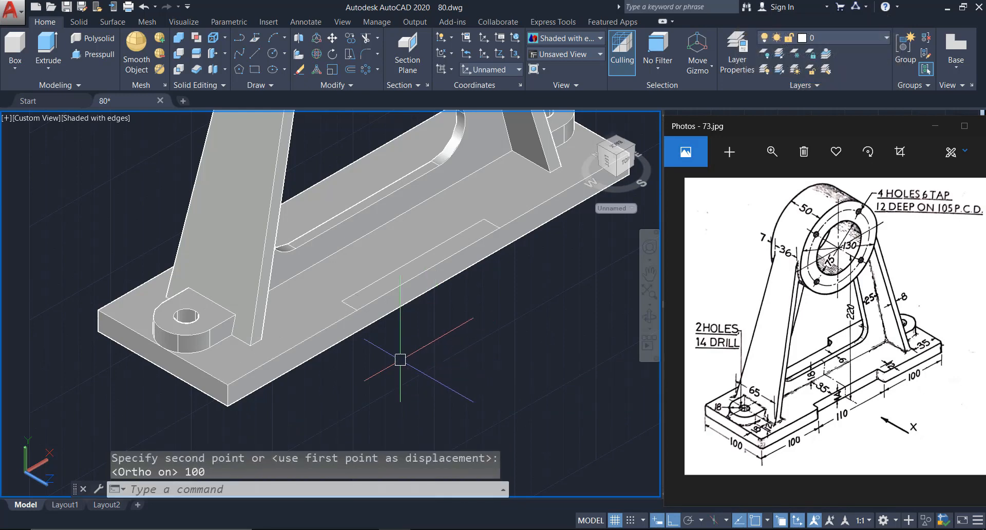
pyautogui.moveTo(399, 356); pyautogui.dragTo(369, 400, button='middle')
pyautogui.click(140, 187)
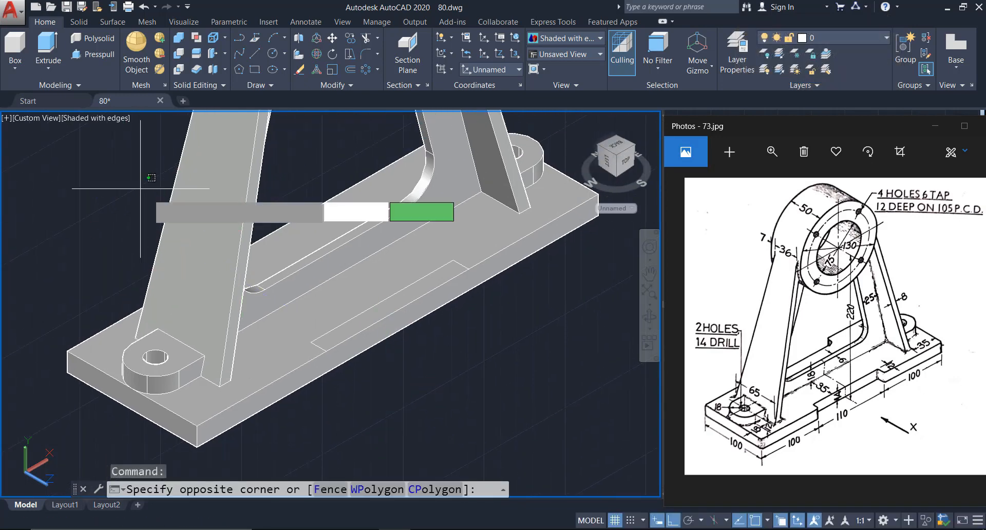
pyautogui.click(516, 437)
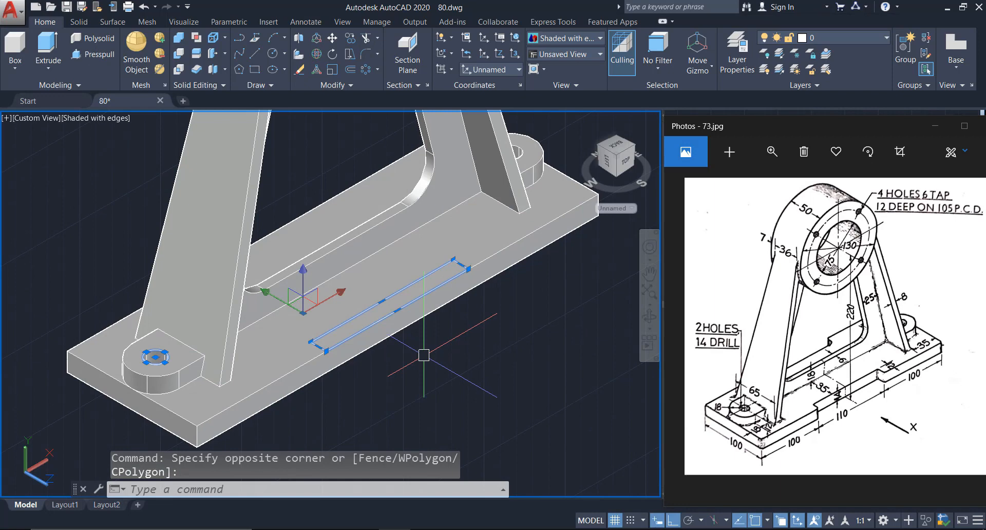
pyautogui.press('Escape')
# Copy the rectangle from the midpoint of its inner long side to the midpoint of the base's rear edge.
pyautogui.click(399, 327)
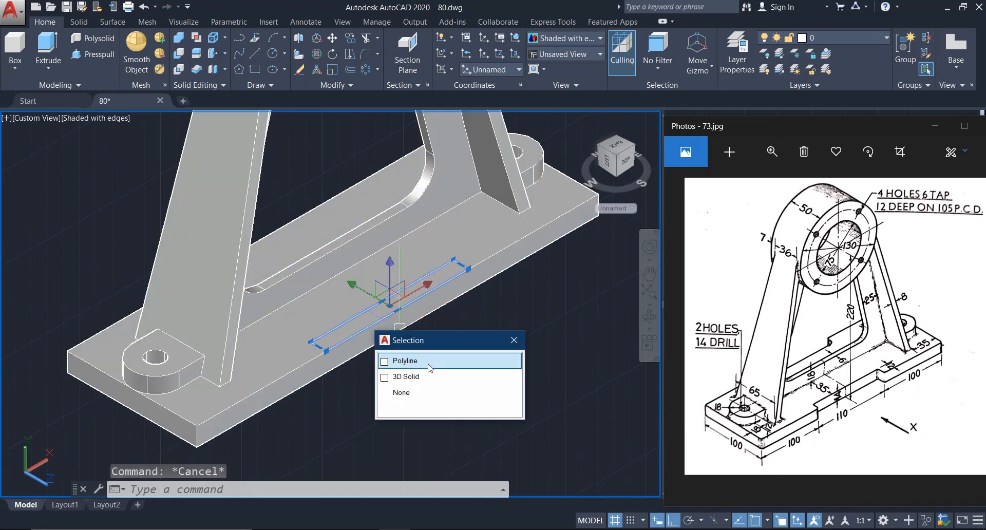
pyautogui.click(446, 362)
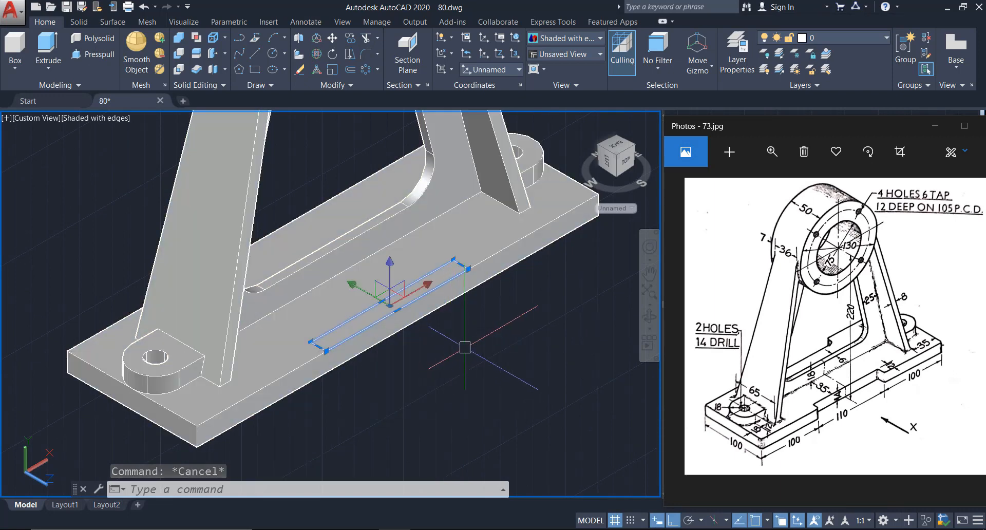
pyautogui.write('CO')
pyautogui.press('Return')
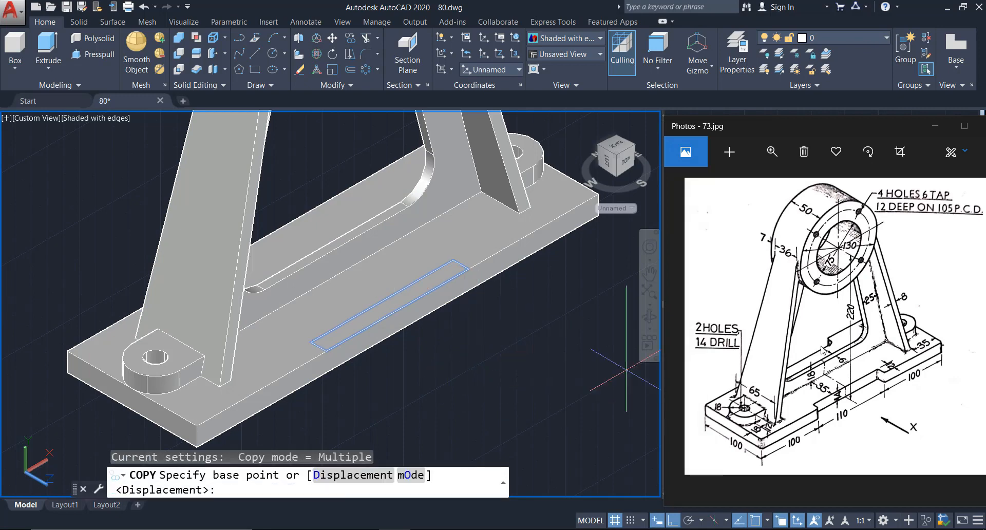
pyautogui.click(381, 302)
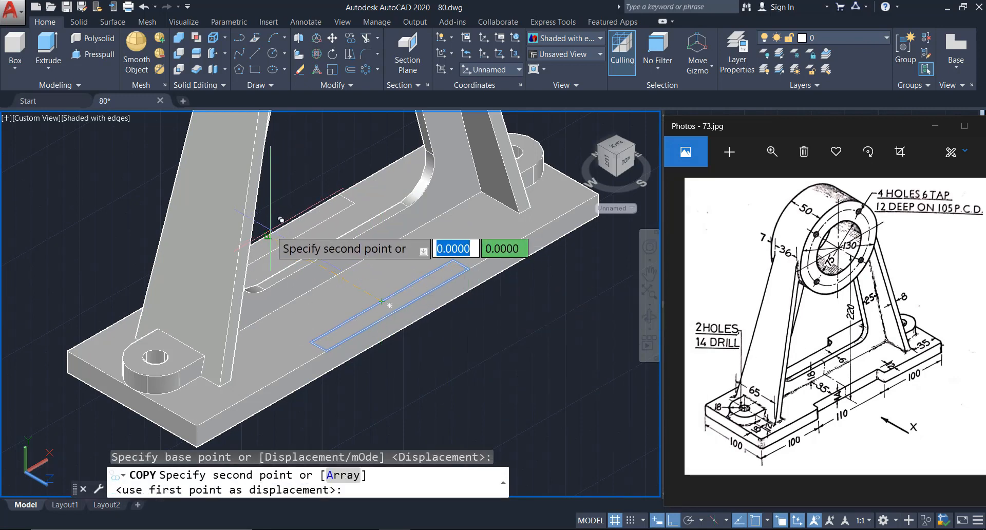
pyautogui.click(278, 225)
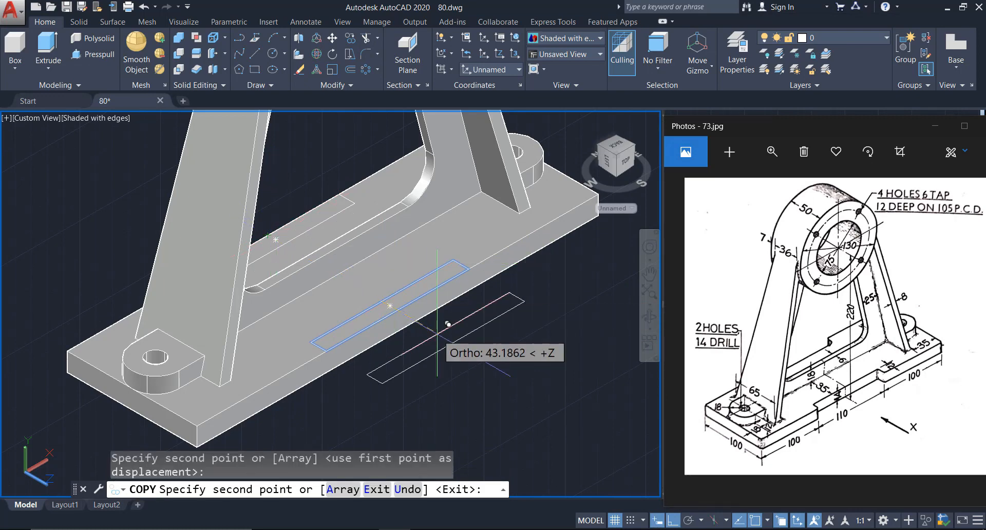
pyautogui.press('Escape')
# Presspull both rectangles downward through the base plate to cut recesses in its front and rear edges.
pyautogui.moveTo(476, 368); pyautogui.dragTo(500, 386, button='middle')
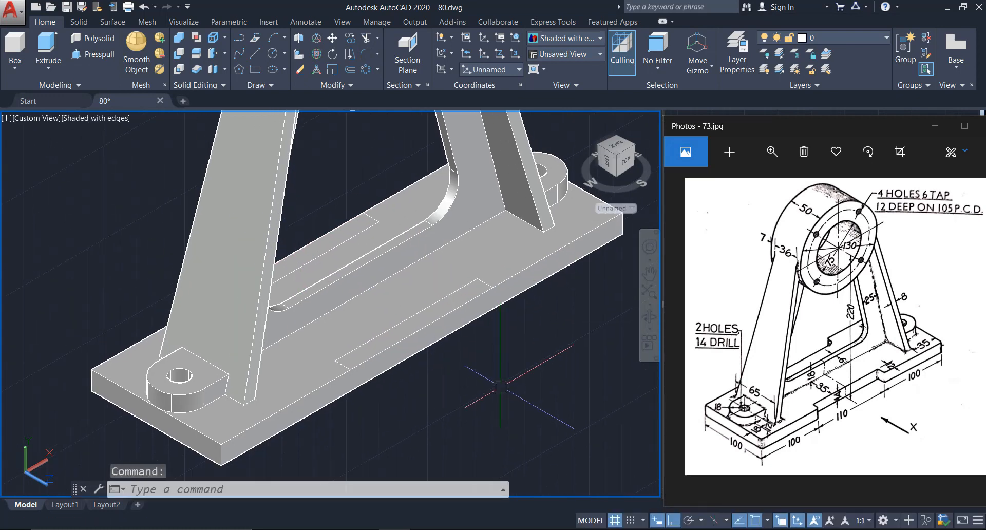
pyautogui.click(92, 54)
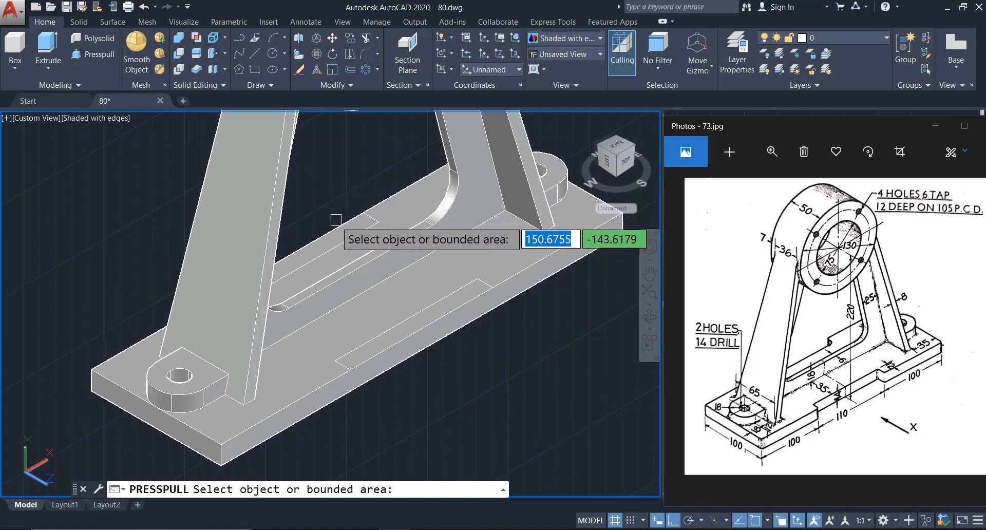
pyautogui.scroll(2, 339, 226)
pyautogui.click(342, 234)
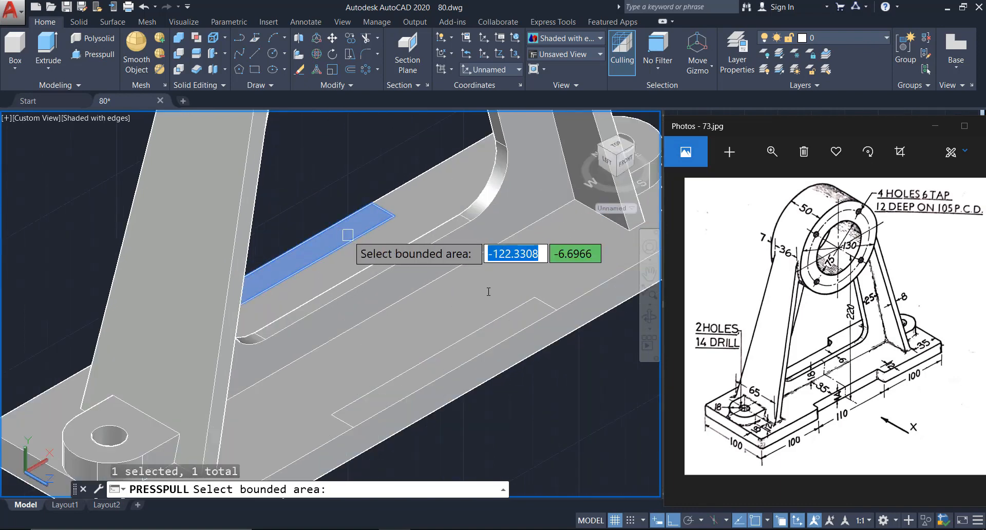
pyautogui.click(486, 336)
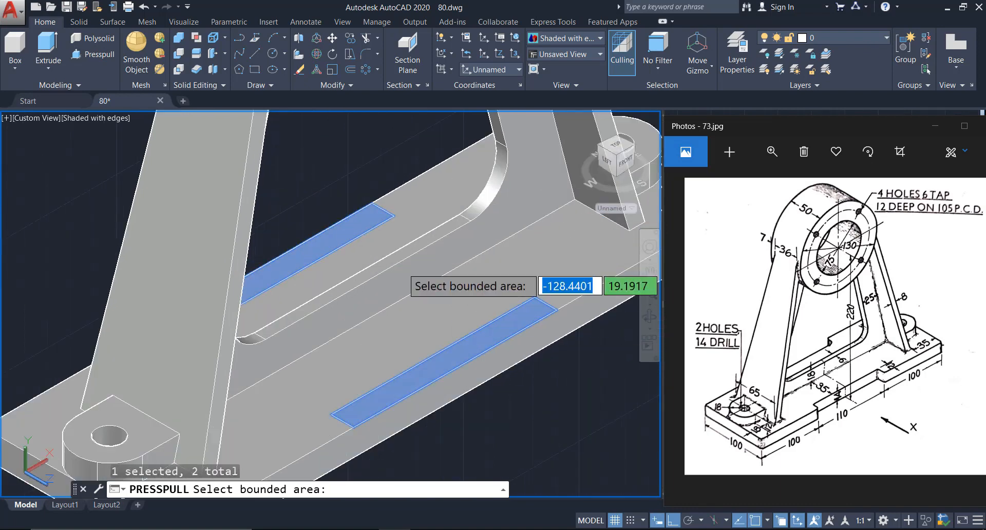
pyautogui.scroll(-2, 357, 193)
pyautogui.press('Return')
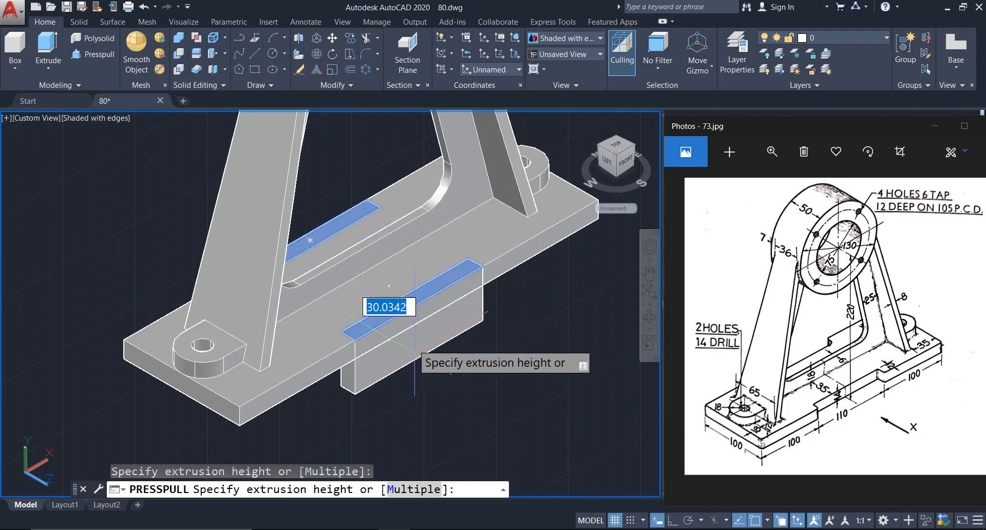
pyautogui.click(432, 428)
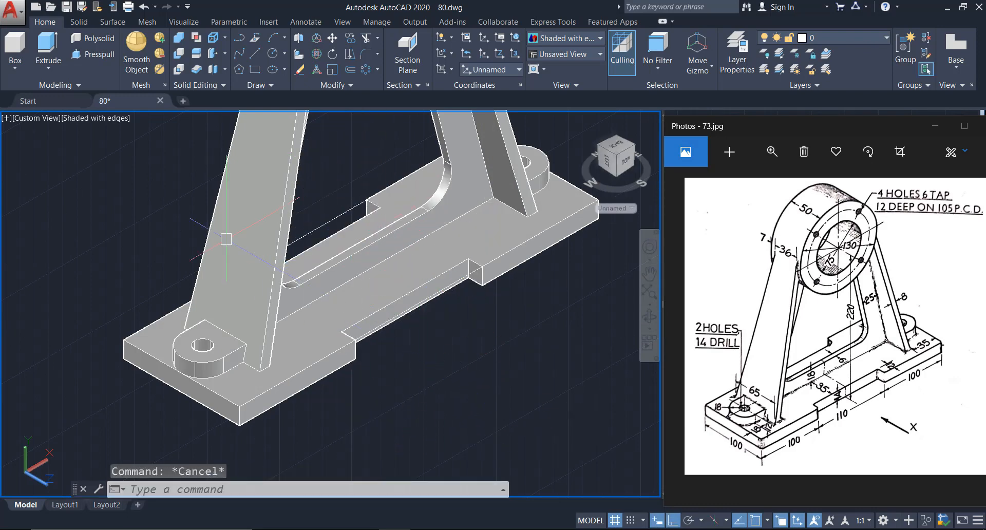
# Delete the leftover recess rectangles and pad hole circles from the model.
pyautogui.click(121, 154)
pyautogui.click(546, 416)
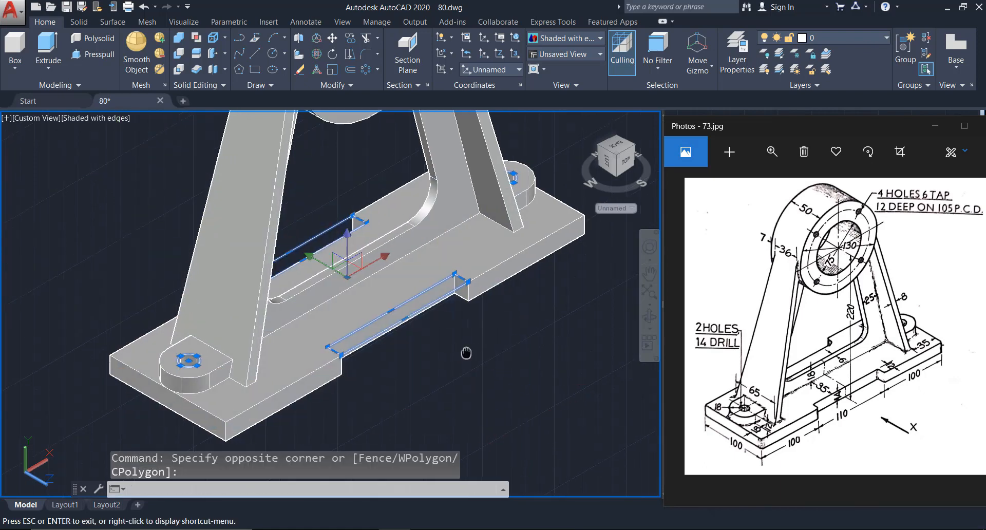
pyautogui.moveTo(466, 353); pyautogui.dragTo(432, 394, button='middle')
pyautogui.click(335, 205)
pyautogui.click(540, 340)
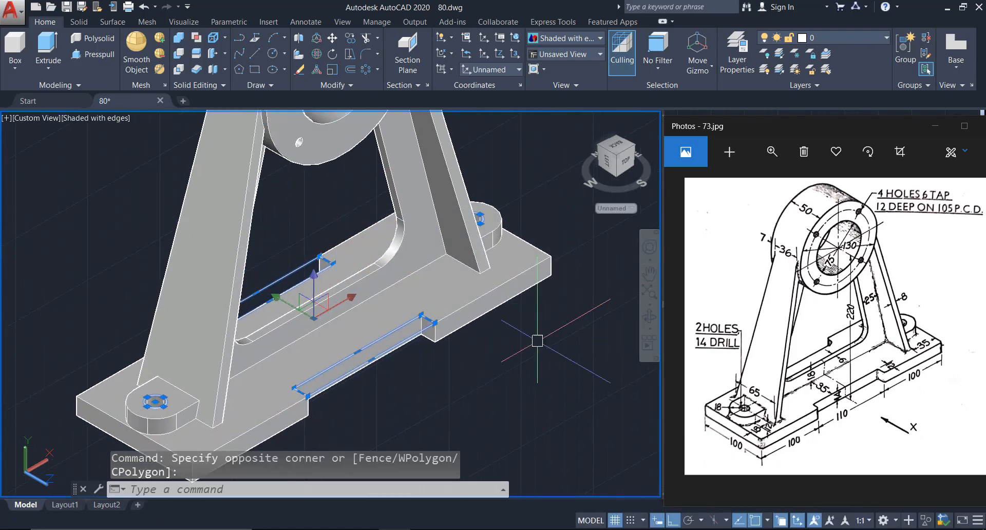
pyautogui.press('Delete')
pyautogui.moveTo(537, 340); pyautogui.dragTo(539, 301, button='middle')
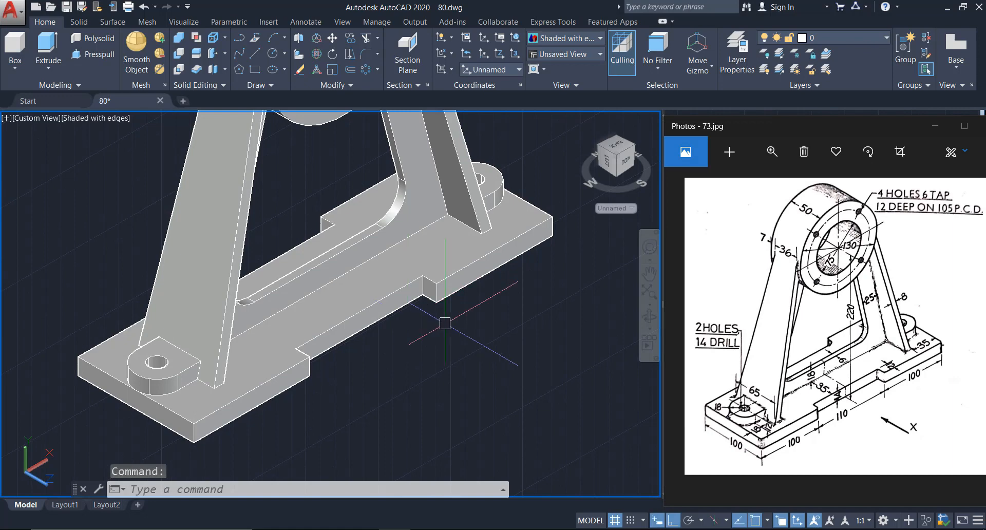
# Start an edge fillet of radius 2.5 and select the vertical corner edges of the base's front recess.
pyautogui.scroll(-3, 444, 322)
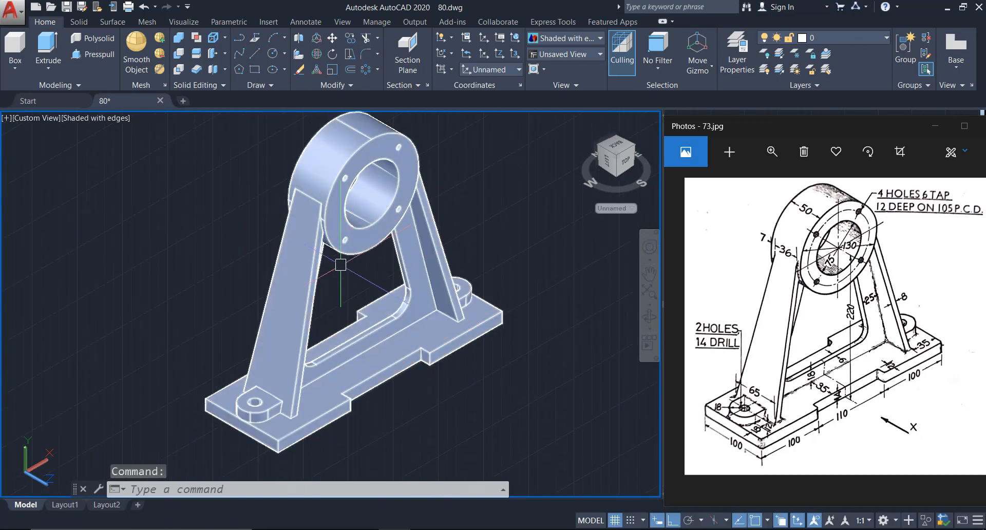
pyautogui.scroll(2, 417, 368)
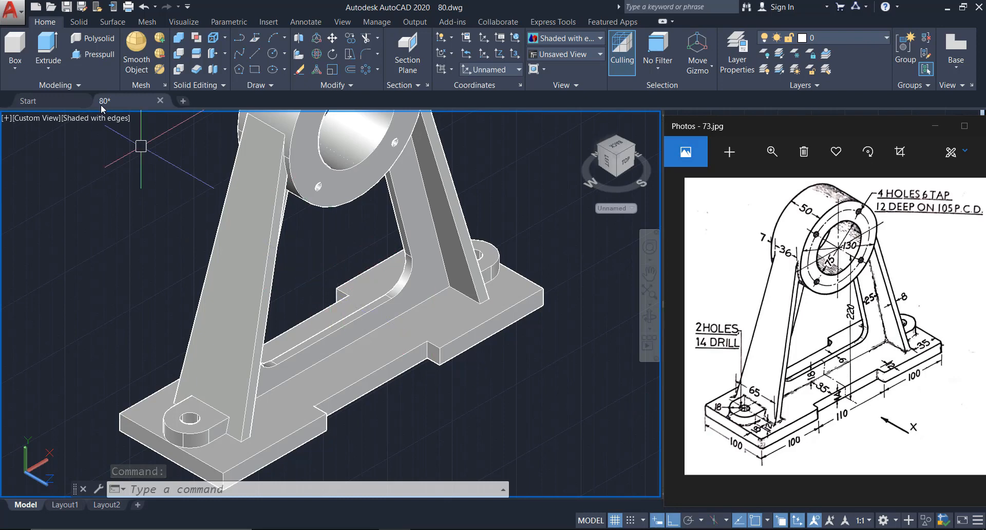
pyautogui.click(78, 22)
pyautogui.click(461, 45)
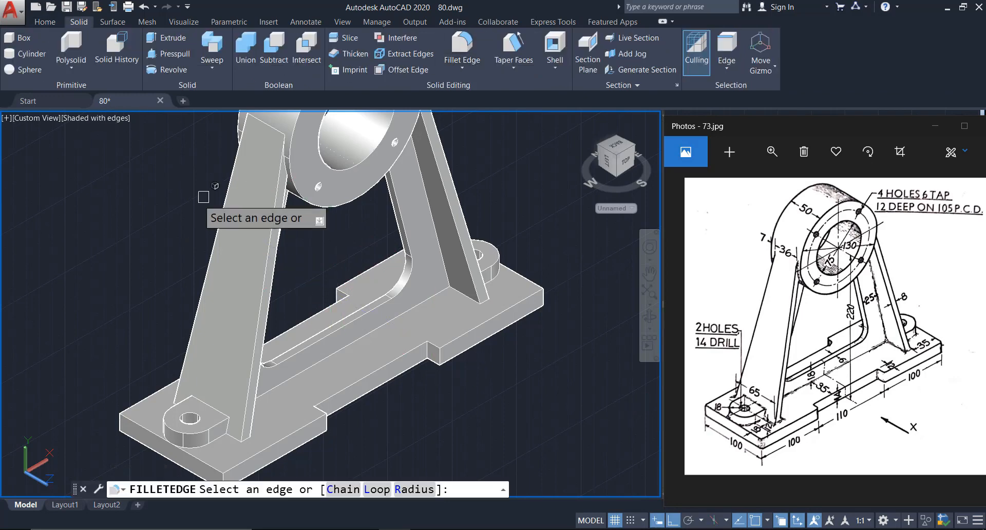
pyautogui.write('R')
pyautogui.press('Return')
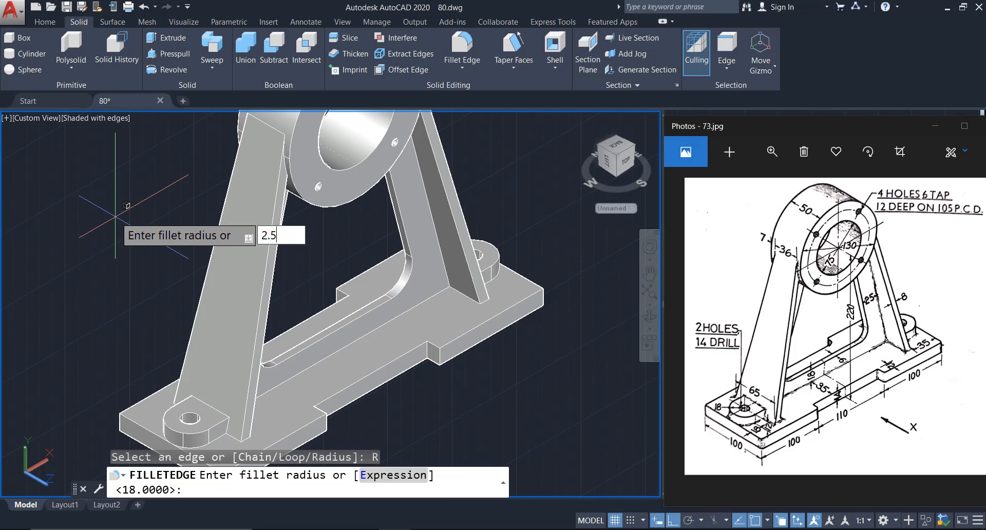
pyautogui.press('Return')
pyautogui.scroll(3, 428, 344)
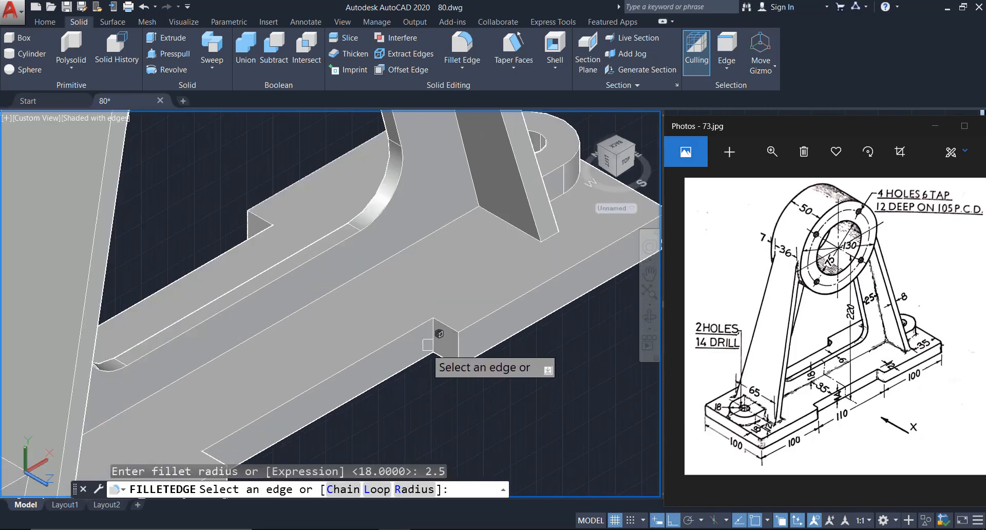
pyautogui.scroll(-5, 431, 323)
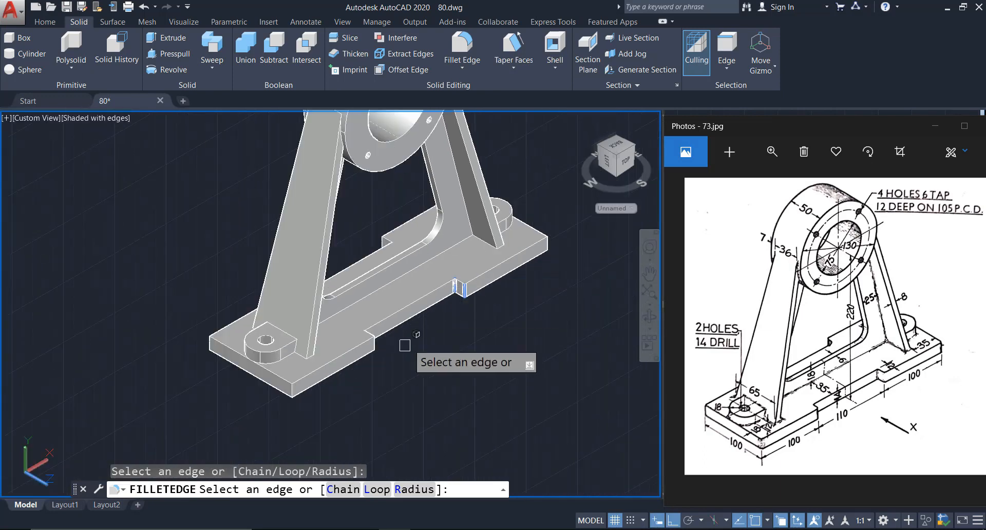
pyautogui.scroll(5, 380, 337)
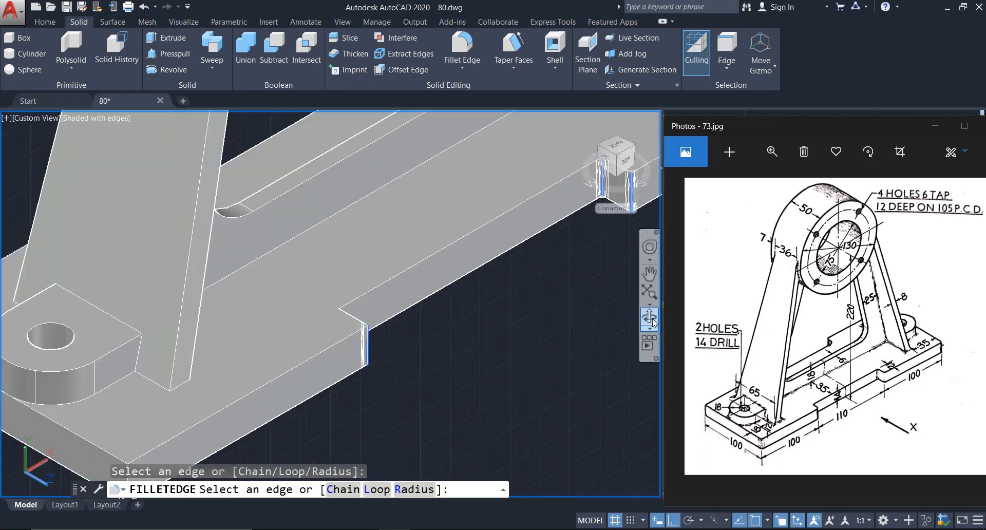
# Add the front edges where the web, side plates and mounting pads meet the base to the fillet selection.
pyautogui.keyDown('shift'); pyautogui.moveTo(429, 347); pyautogui.dragTo(403, 259, button='middle'); pyautogui.keyUp('shift')
pyautogui.scroll(-4, 403, 260)
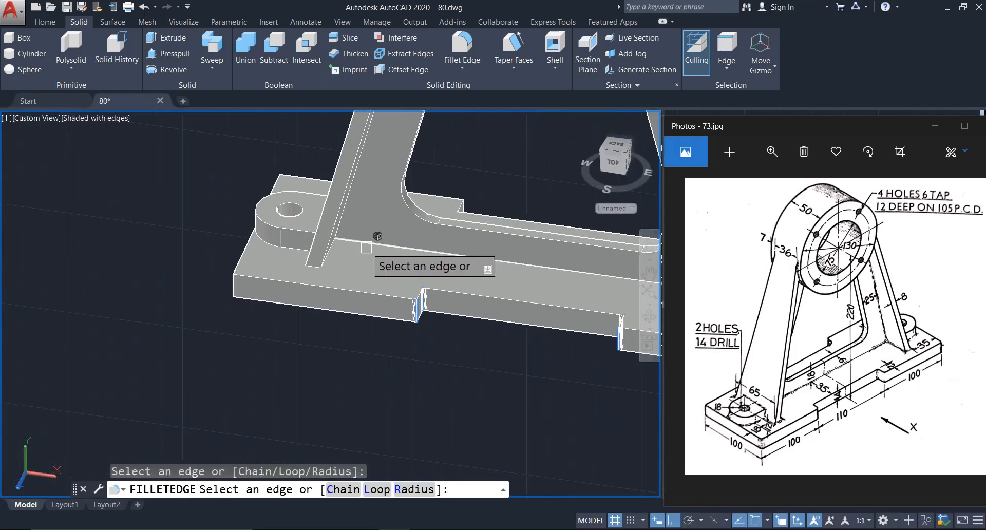
pyautogui.scroll(-2, 446, 296)
pyautogui.scroll(3, 454, 282)
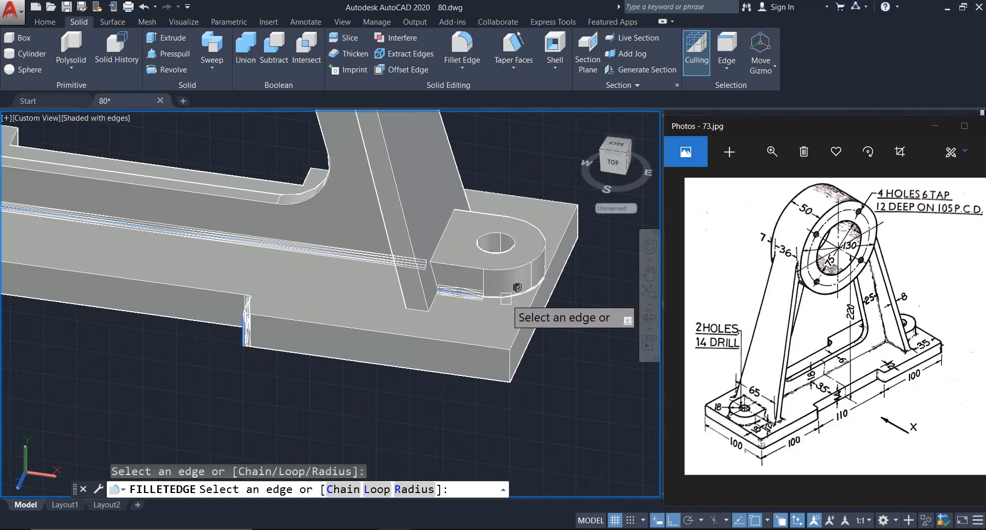
pyautogui.scroll(-4, 400, 293)
pyautogui.scroll(3, 112, 192)
pyautogui.scroll(-2, 112, 216)
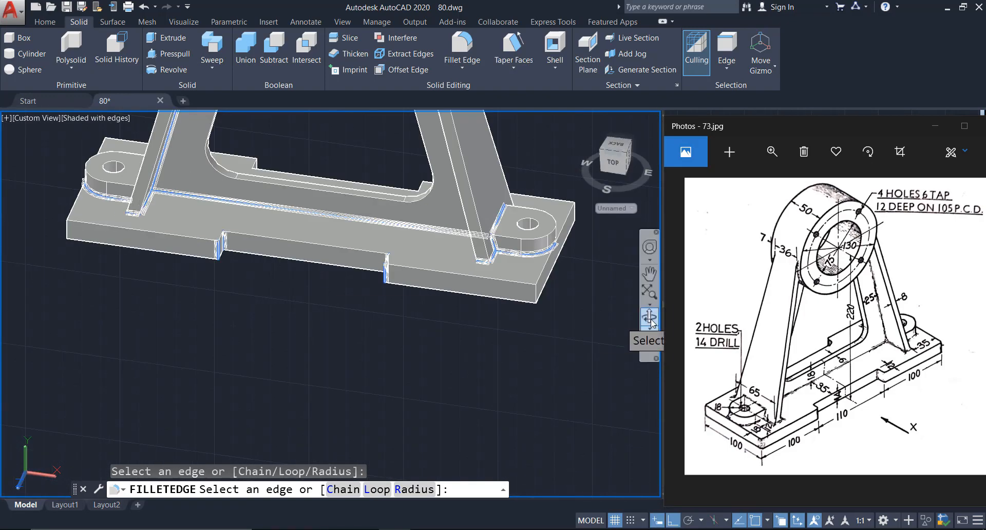
# Add the remaining pad joints, rear recess corners and rear web and side plate edges to the fillet selection.
pyautogui.keyDown('shift'); pyautogui.moveTo(618, 322); pyautogui.dragTo(249, 302, button='middle'); pyautogui.keyUp('shift')
pyautogui.scroll(6, 241, 297)
pyautogui.scroll(-6, 188, 231)
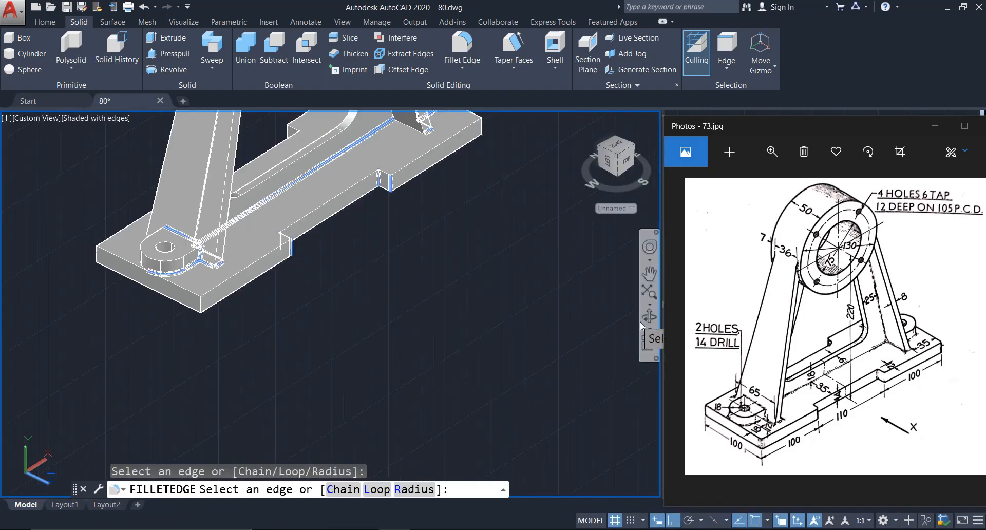
pyautogui.keyDown('shift'); pyautogui.moveTo(636, 318); pyautogui.dragTo(483, 282, button='middle'); pyautogui.keyUp('shift')
pyautogui.scroll(7, 295, 293)
pyautogui.scroll(-6, 529, 313)
pyautogui.scroll(2, 390, 295)
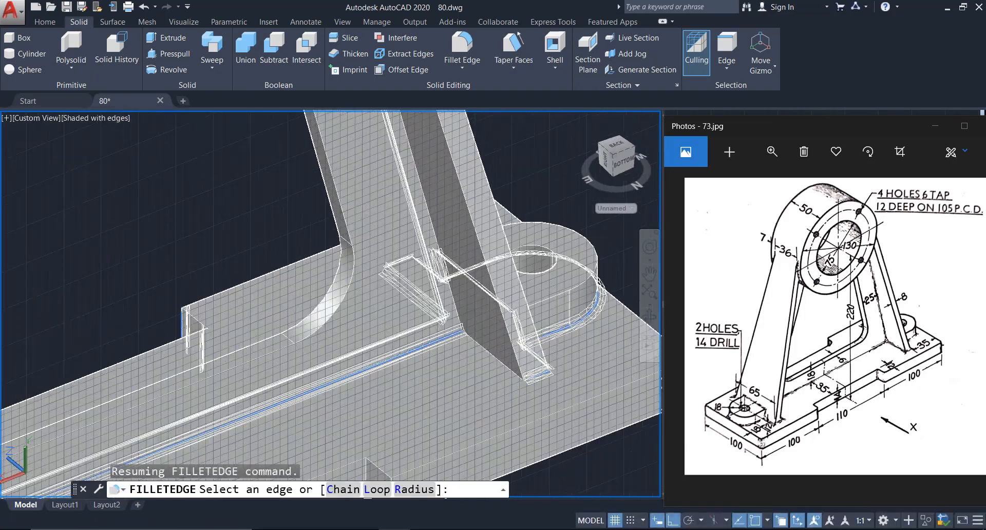
# Apply the fillet to all selected edges and turn off the grid.
pyautogui.scroll(-3, 442, 287)
pyautogui.press('Return')
pyautogui.press('Return')
pyautogui.moveTo(405, 344); pyautogui.dragTo(416, 301, button='middle')
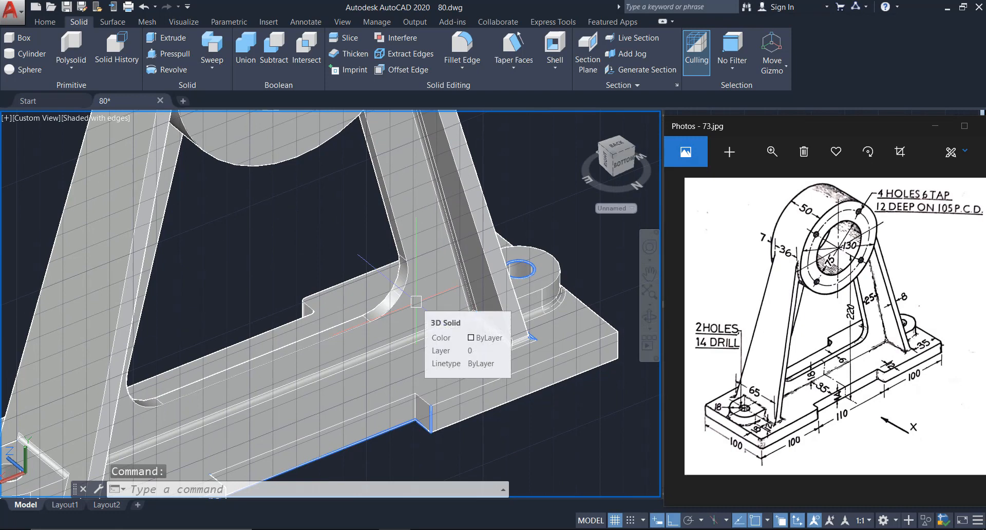
pyautogui.press('F7')
pyautogui.scroll(-3, 416, 301)
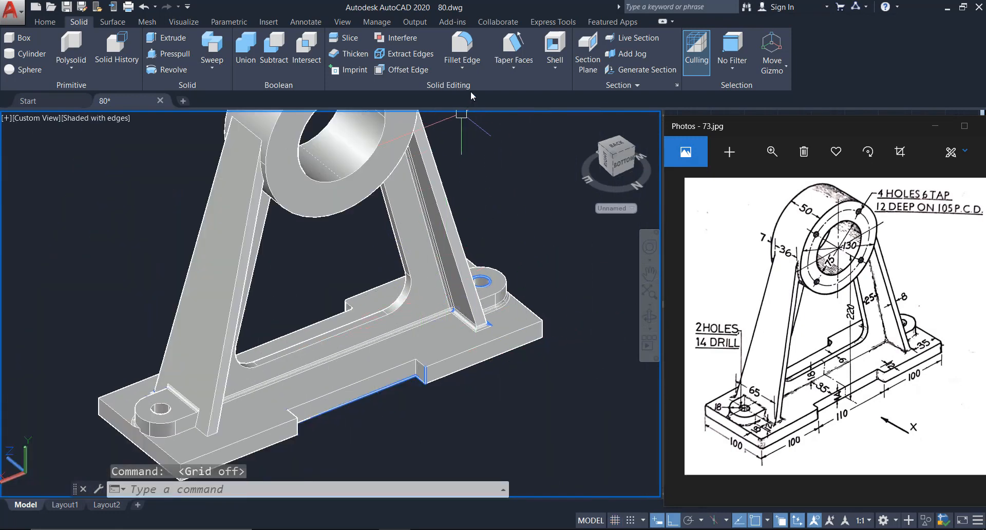
# Start another edge fillet with the unfilleted rear leg and pad edges plus a rear edge between side plate and ring.
pyautogui.click(464, 55)
pyautogui.scroll(5, 193, 390)
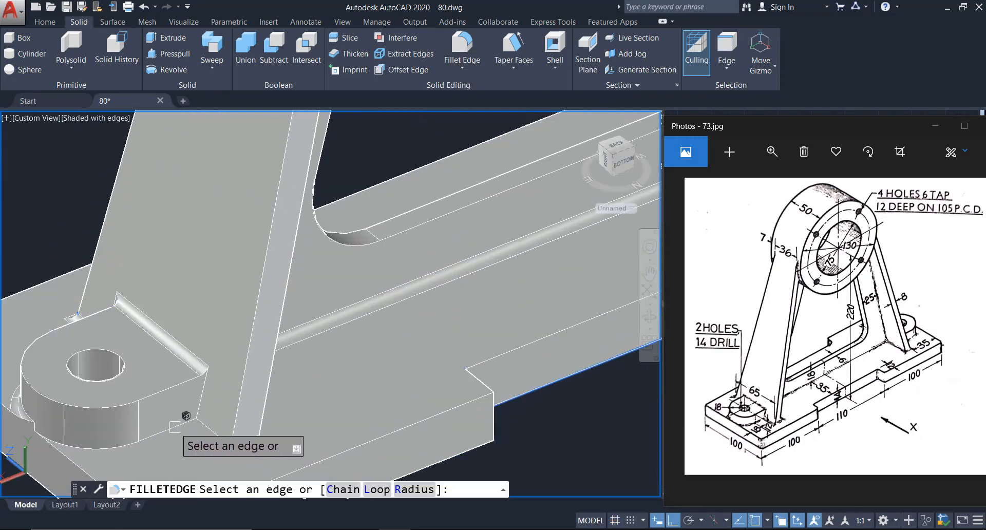
pyautogui.keyDown('shift'); pyautogui.moveTo(240, 441); pyautogui.dragTo(296, 358, button='middle'); pyautogui.keyUp('shift')
pyautogui.click(296, 358)
pyautogui.scroll(-5, 205, 380)
pyautogui.scroll(4, 379, 257)
pyautogui.click(378, 260)
pyautogui.scroll(-2, 380, 262)
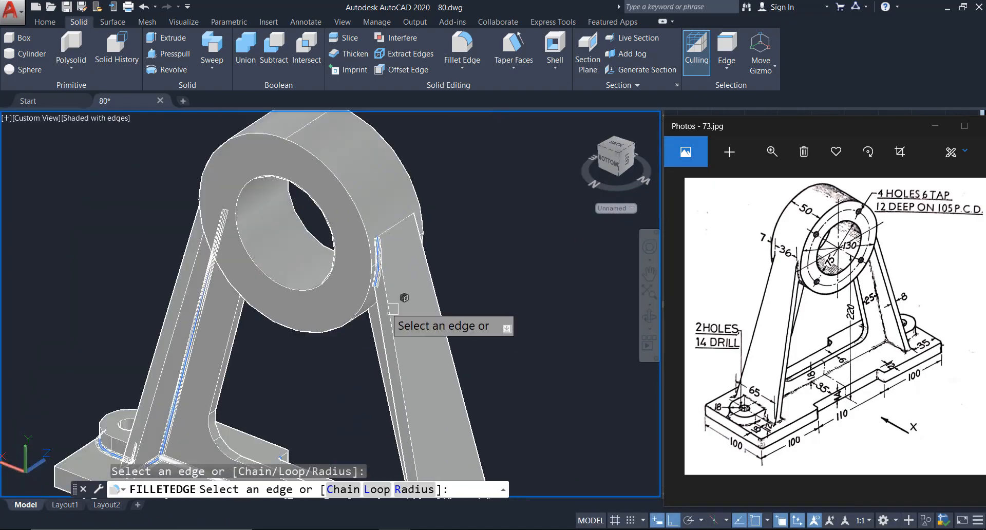
# Add more edges at the joints between the ring and the side plates to the fillet selection.
pyautogui.keyDown('shift'); pyautogui.moveTo(463, 279); pyautogui.dragTo(513, 319, button='middle'); pyautogui.keyUp('shift')
pyautogui.scroll(5, 293, 269)
pyautogui.click(293, 269)
pyautogui.scroll(-5, 293, 270)
pyautogui.scroll(5, 452, 222)
pyautogui.click(449, 222)
pyautogui.scroll(-5, 449, 222)
# Add the front edge where the side plate meets the ring's outer surface to the fillet selection.
pyautogui.keyDown('shift'); pyautogui.moveTo(621, 314); pyautogui.dragTo(155, 276, button='middle'); pyautogui.keyUp('shift')
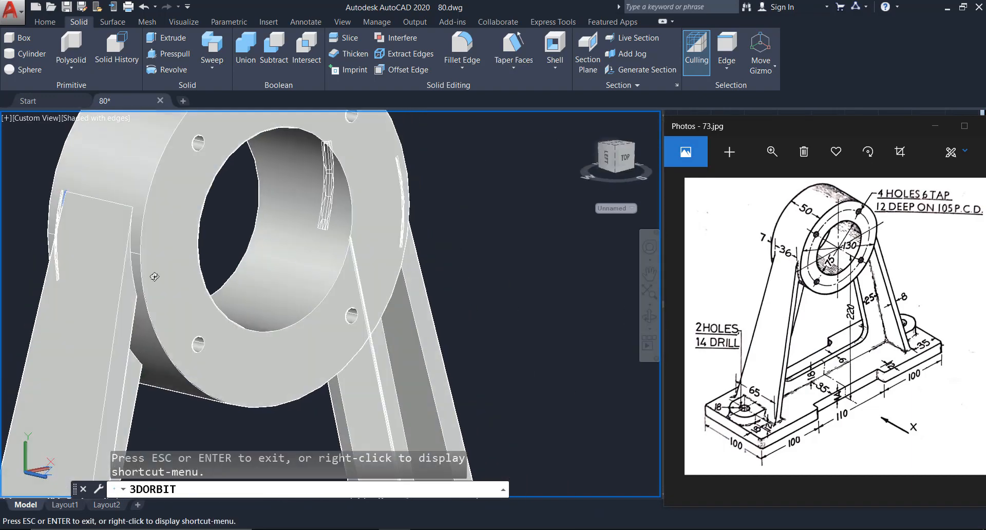
pyautogui.scroll(5, 155, 277)
pyautogui.click(159, 265)
pyautogui.scroll(-4, 165, 259)
pyautogui.scroll(-3, 223, 268)
pyautogui.scroll(-2, 397, 354)
pyautogui.scroll(4, 452, 421)
pyautogui.scroll(-4, 362, 343)
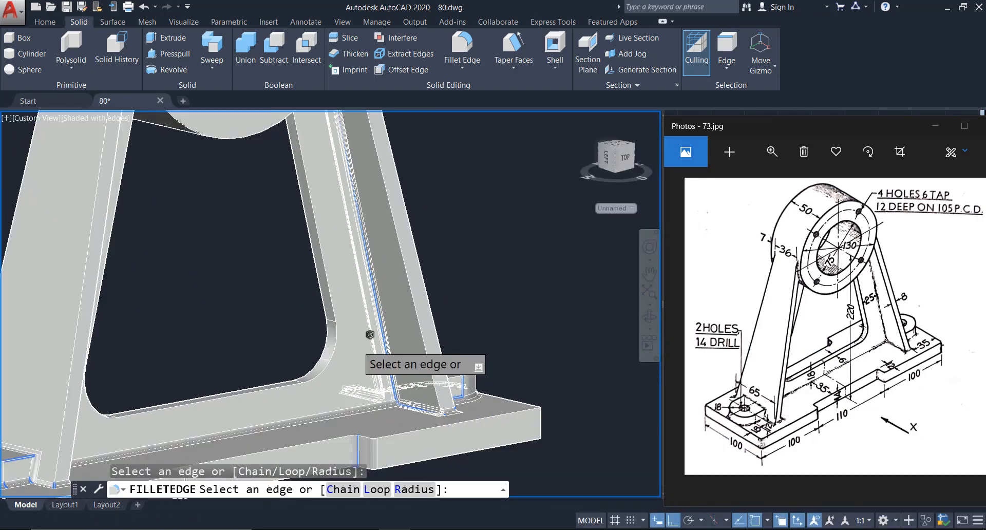
# Add the front edge where one leg's web meets the ring's underside to the fillet selection.
pyautogui.keyDown('shift'); pyautogui.moveTo(488, 328); pyautogui.dragTo(325, 378, button='middle'); pyautogui.keyUp('shift')
pyautogui.scroll(6, 325, 378)
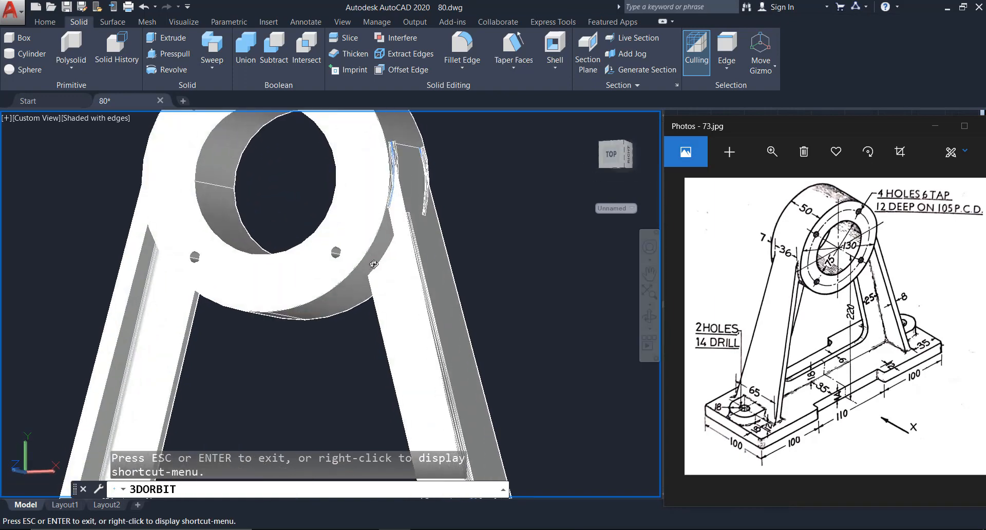
pyautogui.keyDown('shift'); pyautogui.moveTo(220, 385); pyautogui.dragTo(323, 331, button='middle'); pyautogui.keyUp('shift')
pyautogui.scroll(4, 315, 331)
pyautogui.click(324, 329)
pyautogui.scroll(-4, 377, 343)
pyautogui.click(648, 328)
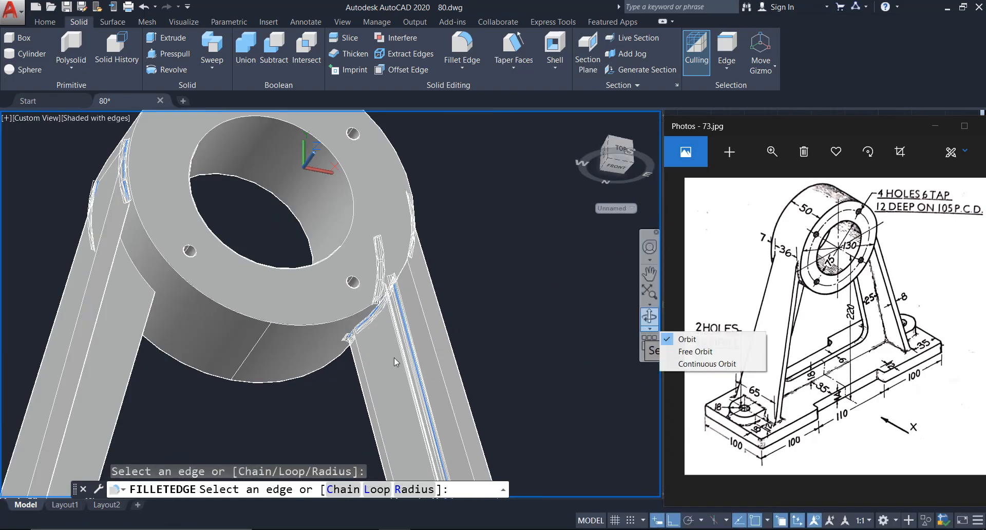
# Try to fillet all selected edges at once, including the other leg's web-to-ring joints at front and rear.
pyautogui.keyDown('shift'); pyautogui.moveTo(419, 411); pyautogui.dragTo(586, 462, button='middle'); pyautogui.keyUp('shift')
pyautogui.scroll(3, 205, 354)
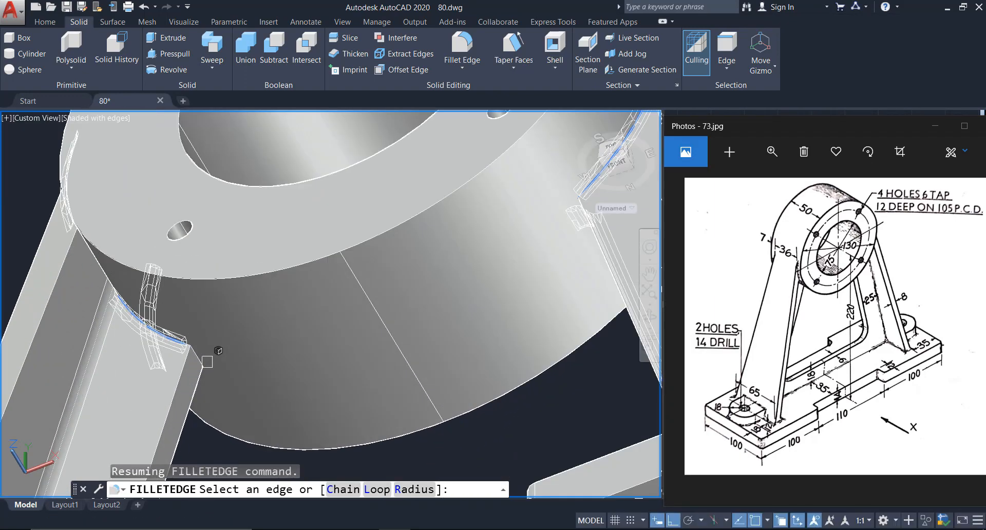
pyautogui.click(208, 353)
pyautogui.scroll(-4, 206, 354)
pyautogui.keyDown('shift'); pyautogui.moveTo(624, 375); pyautogui.dragTo(157, 266, button='middle'); pyautogui.keyUp('shift')
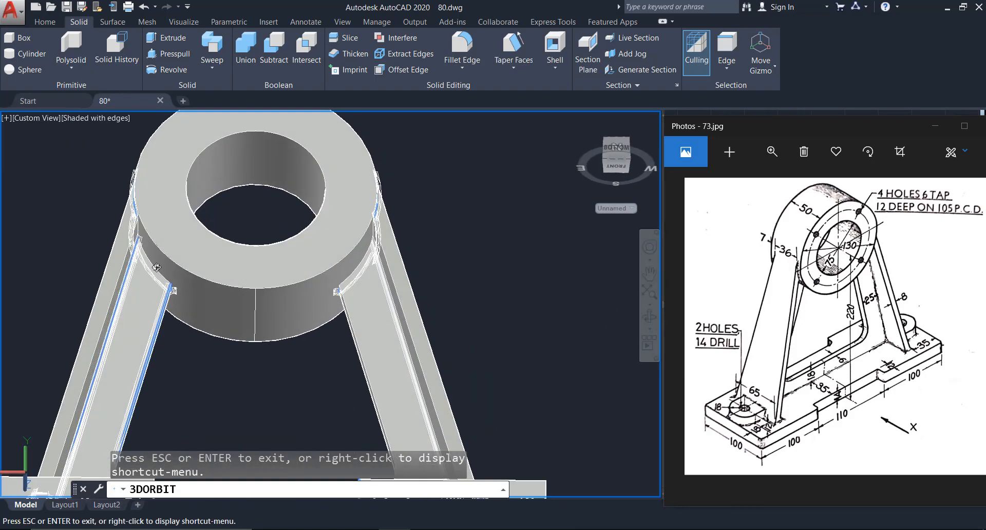
pyautogui.scroll(3, 157, 267)
pyautogui.click(156, 267)
pyautogui.press('Return')
pyautogui.press('Return')
# Fillet the rear edges where one leg's web meets the underside of the ring.
pyautogui.press('Return')
pyautogui.press('Return')
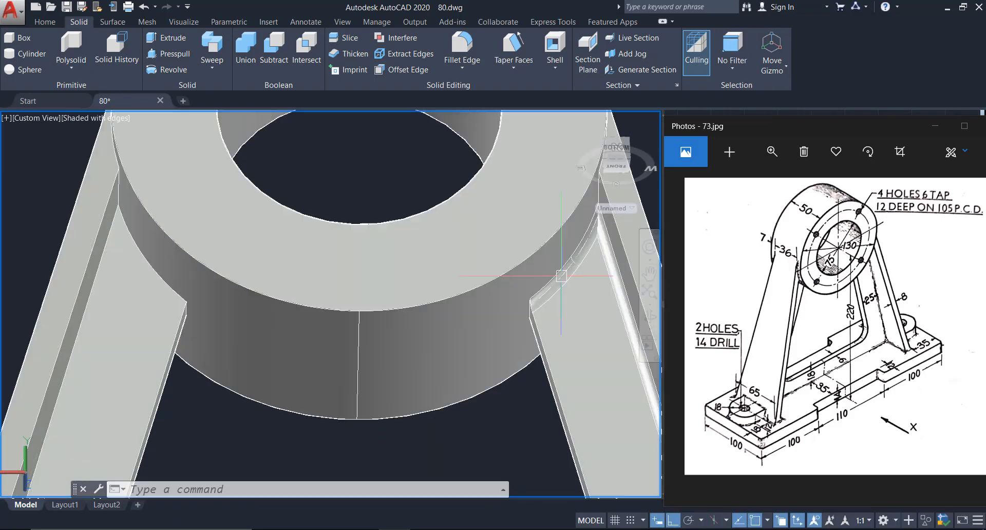
pyautogui.press('Return')
pyautogui.scroll(3, 534, 314)
pyautogui.click(527, 300)
pyautogui.press('Return')
pyautogui.press('Return')
# Fillet the matching rear web-to-ring edge on the opposite leg.
pyautogui.press('Return')
pyautogui.scroll(-4, 534, 300)
pyautogui.scroll(2, 258, 293)
pyautogui.click(228, 261)
pyautogui.press('Return')
pyautogui.press('Return')
pyautogui.scroll(-5, 221, 265)
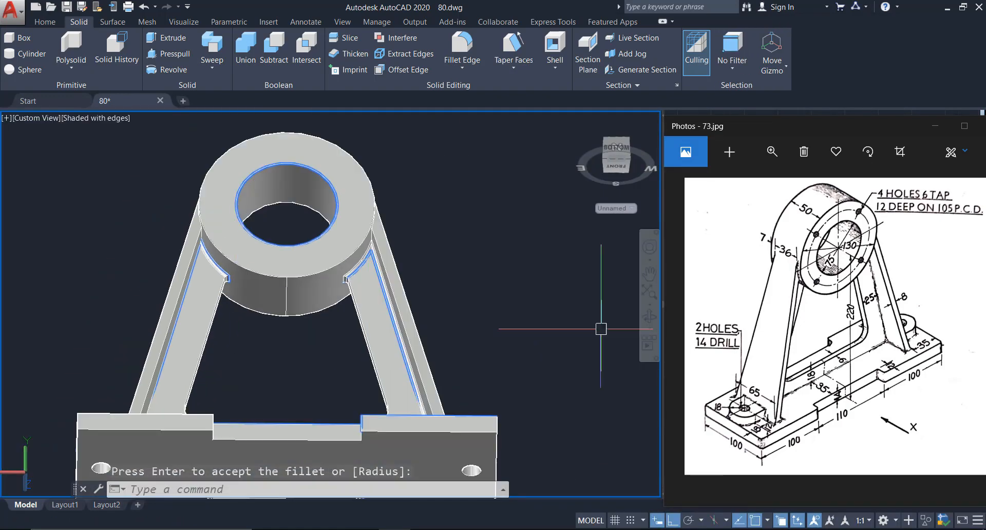
# Fillet the rear web-to-side-plate edge, the side plate's foot and the pad's base edge on the remaining leg.
pyautogui.keyDown('shift'); pyautogui.moveTo(599, 329); pyautogui.dragTo(231, 318, button='middle'); pyautogui.keyUp('shift')
pyautogui.scroll(2, 213, 267)
pyautogui.press('Return')
pyautogui.scroll(2, 198, 360)
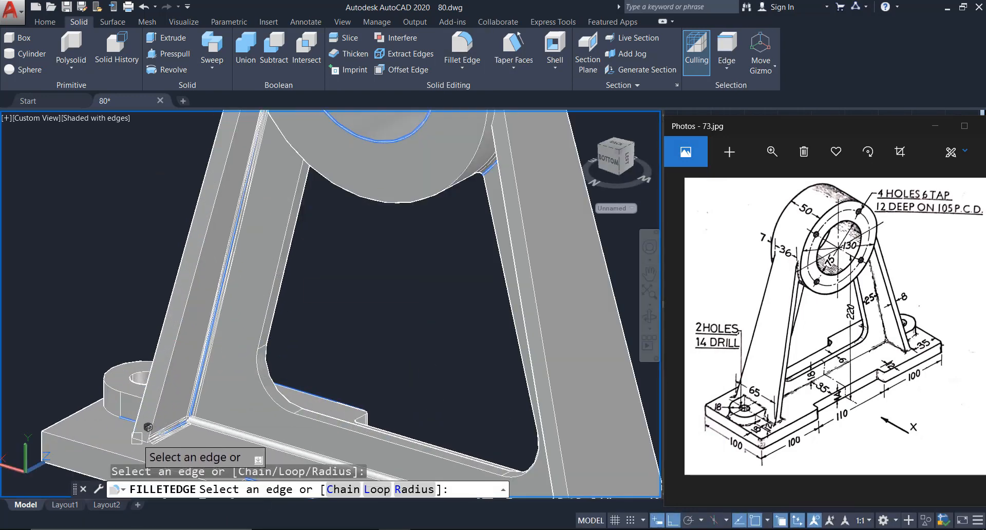
pyautogui.scroll(3, 150, 445)
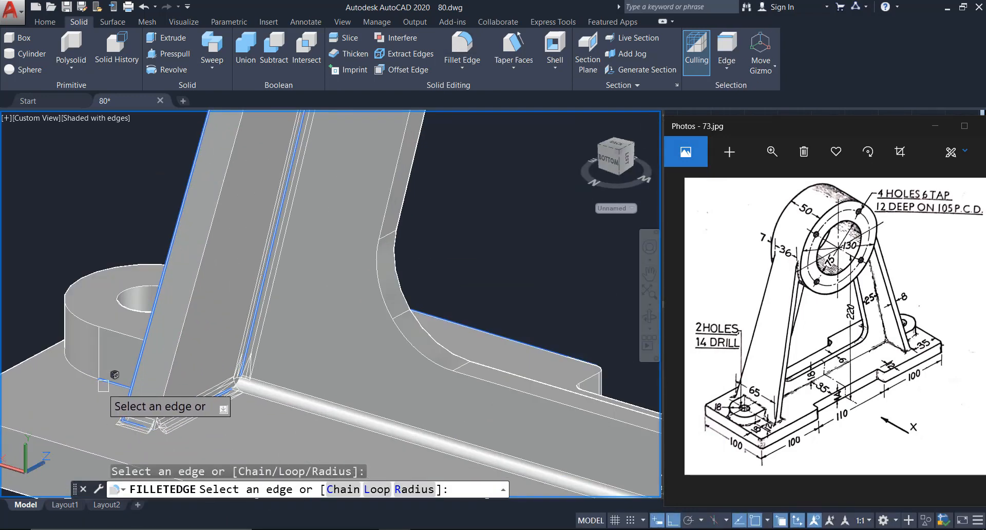
pyautogui.click(88, 380)
pyautogui.press('Return')
pyautogui.press('Return')
# Fillet the remaining joint edge between the mounting pad and side plate at the other end of the base.
pyautogui.scroll(-2, 345, 350)
pyautogui.keyDown('shift'); pyautogui.moveTo(339, 353); pyautogui.dragTo(564, 339, button='middle'); pyautogui.keyUp('shift')
pyautogui.press('Return')
pyautogui.scroll(1, 318, 256)
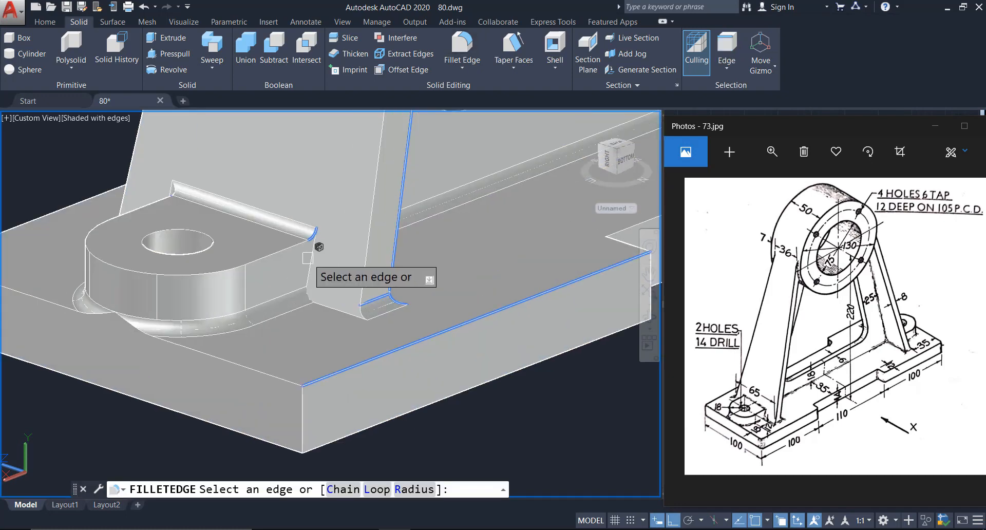
pyautogui.scroll(-2, 318, 251)
pyautogui.moveTo(323, 267); pyautogui.dragTo(380, 376, button='middle')
pyautogui.keyDown('shift'); pyautogui.moveTo(549, 326); pyautogui.dragTo(373, 395, button='middle'); pyautogui.keyUp('shift')
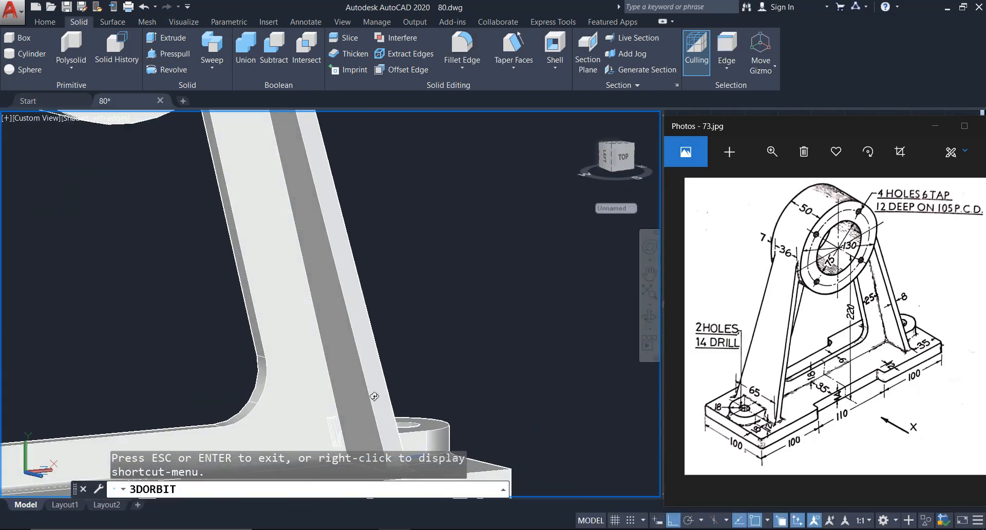
pyautogui.press('Return')
pyautogui.press('Return')
# Fillet the front edges where the webs of both legs meet the underside of the ring.
pyautogui.moveTo(161, 180); pyautogui.dragTo(313, 310, button='middle')
pyautogui.scroll(-3, 420, 354)
pyautogui.keyDown('shift'); pyautogui.moveTo(380, 406); pyautogui.dragTo(427, 266, button='middle'); pyautogui.keyUp('shift')
pyautogui.keyDown('shift'); pyautogui.moveTo(427, 266); pyautogui.dragTo(374, 253, button='middle'); pyautogui.keyUp('shift')
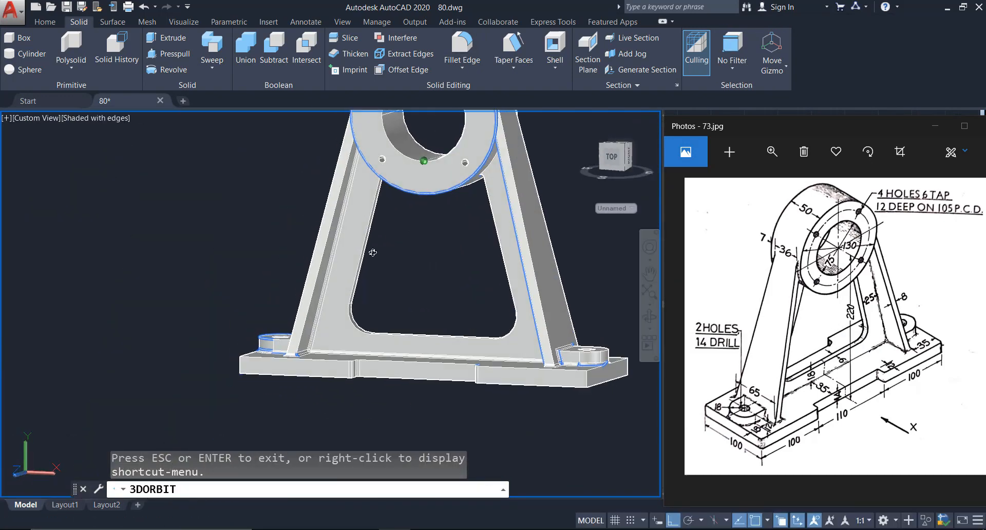
pyautogui.scroll(3, 369, 308)
pyautogui.moveTo(434, 203); pyautogui.dragTo(424, 280, button='middle')
pyautogui.scroll(2, 447, 282)
pyautogui.press('Return')
pyautogui.click(439, 282)
pyautogui.scroll(-3, 431, 278)
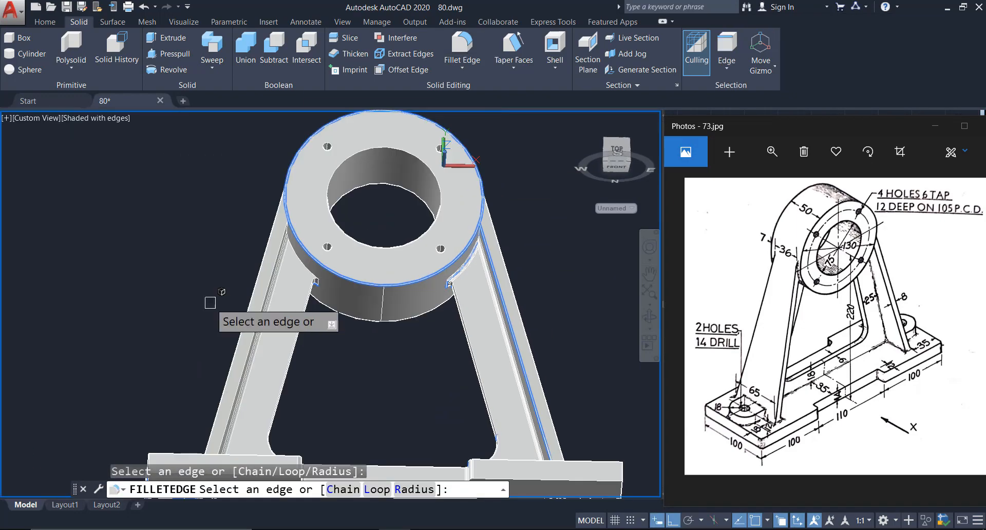
pyautogui.scroll(3, 239, 267)
pyautogui.click(309, 248)
pyautogui.press('Return')
pyautogui.press('Return')
# Fillet the front and rear edges where one leg's side plate meets the ring's outer surface.
pyautogui.scroll(-4, 287, 292)
pyautogui.keyDown('shift'); pyautogui.moveTo(486, 272); pyautogui.dragTo(383, 378, button='middle'); pyautogui.keyUp('shift')
pyautogui.scroll(4, 407, 264)
pyautogui.press('Return')
pyautogui.scroll(2, 405, 313)
pyautogui.click(392, 274)
pyautogui.scroll(-4, 390, 272)
pyautogui.keyDown('shift'); pyautogui.moveTo(483, 277); pyautogui.dragTo(367, 314, button='middle'); pyautogui.keyUp('shift')
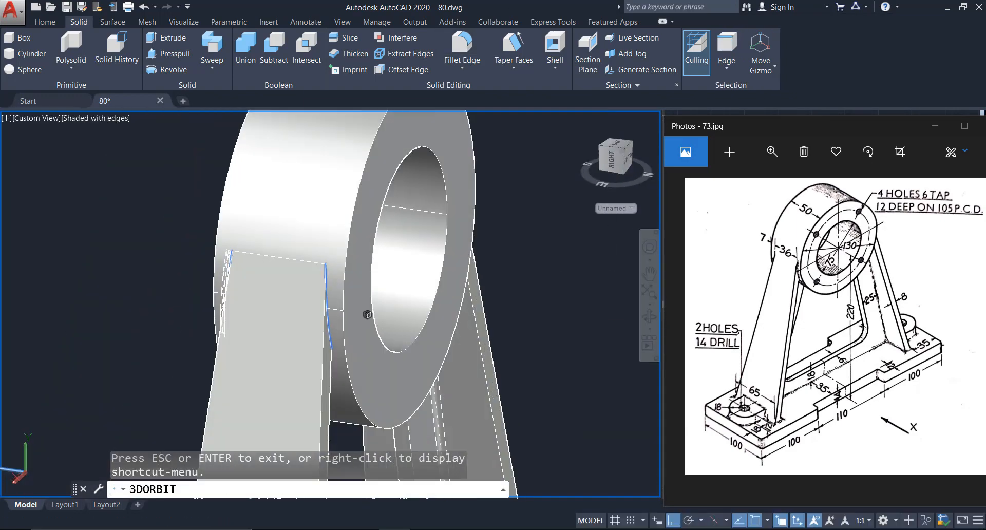
pyautogui.scroll(4, 341, 334)
pyautogui.click(322, 314)
pyautogui.press('Return')
pyautogui.press('Return')
# Fillet the front and rear edges between the opposite leg's side plate and the ring.
pyautogui.scroll(-4, 556, 302)
pyautogui.keyDown('shift'); pyautogui.moveTo(616, 302); pyautogui.dragTo(343, 277, button='middle'); pyautogui.keyUp('shift')
pyautogui.scroll(3, 332, 283)
pyautogui.press('Return')
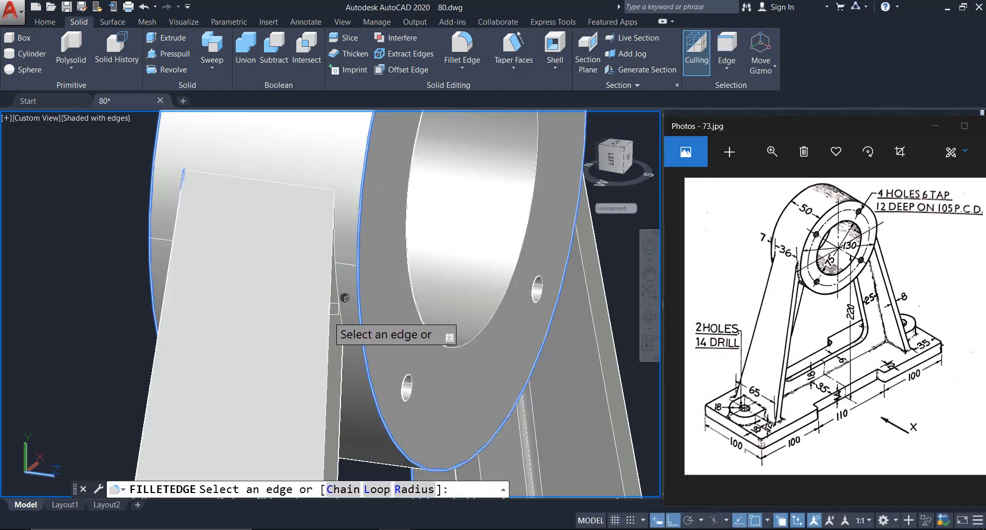
pyautogui.click(334, 308)
pyautogui.scroll(-4, 337, 288)
pyautogui.keyDown('shift'); pyautogui.moveTo(649, 328); pyautogui.dragTo(356, 307, button='middle'); pyautogui.keyUp('shift')
pyautogui.scroll(4, 369, 287)
pyautogui.click(398, 291)
pyautogui.press('Return')
pyautogui.press('Return')
pyautogui.scroll(-4, 398, 291)
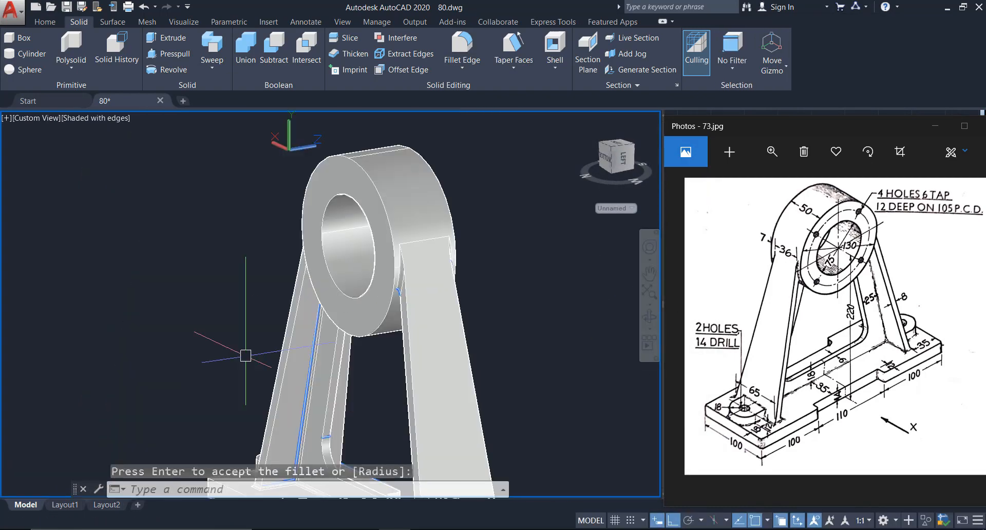
pyautogui.moveTo(393, 397); pyautogui.dragTo(345, 299, button='middle')
pyautogui.click(497, 273)
pyautogui.click(474, 320)
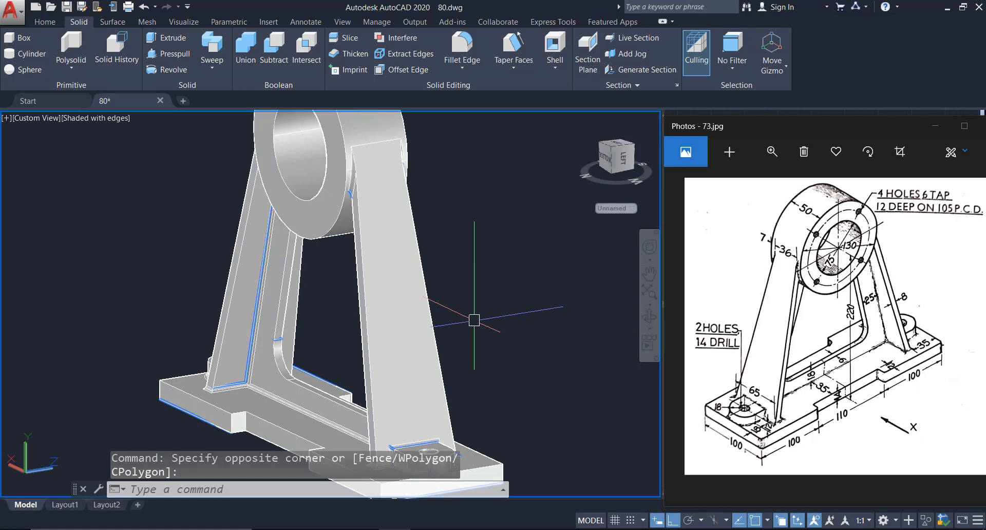
pyautogui.press('Escape')
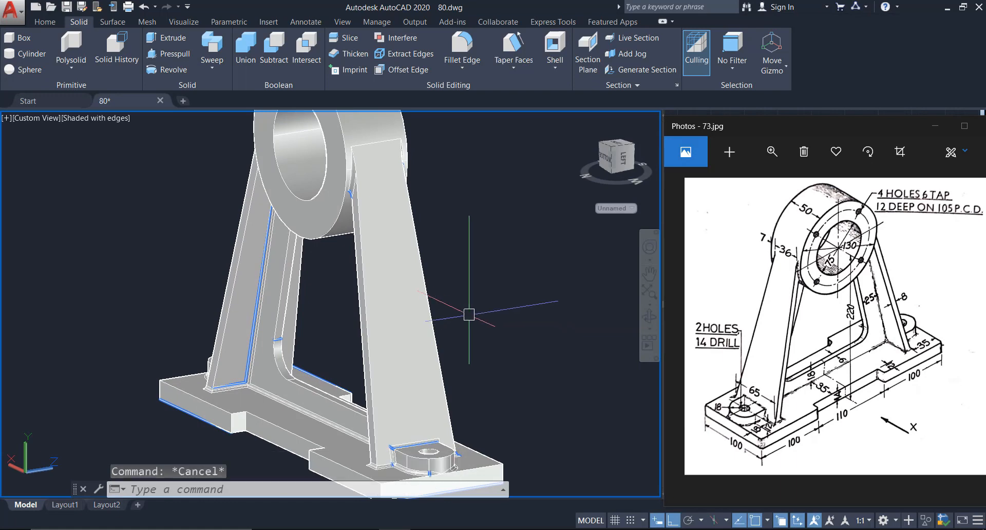
# Set the viewport's visual style to Shaded so the bracket displays without edge lines.
pyautogui.click(649, 322)
pyautogui.scroll(-2, 563, 316)
pyautogui.moveTo(392, 312)
pyautogui.mouseDown()
pyautogui.moveTo(438, 311)
pyautogui.moveTo(436, 327)
pyautogui.moveTo(394, 322)
pyautogui.mouseUp()
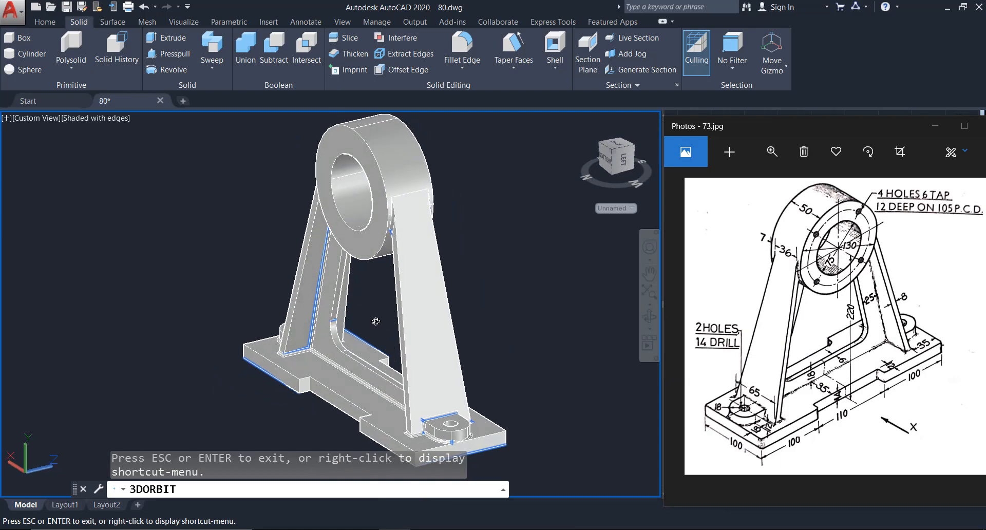
pyautogui.press('Escape')
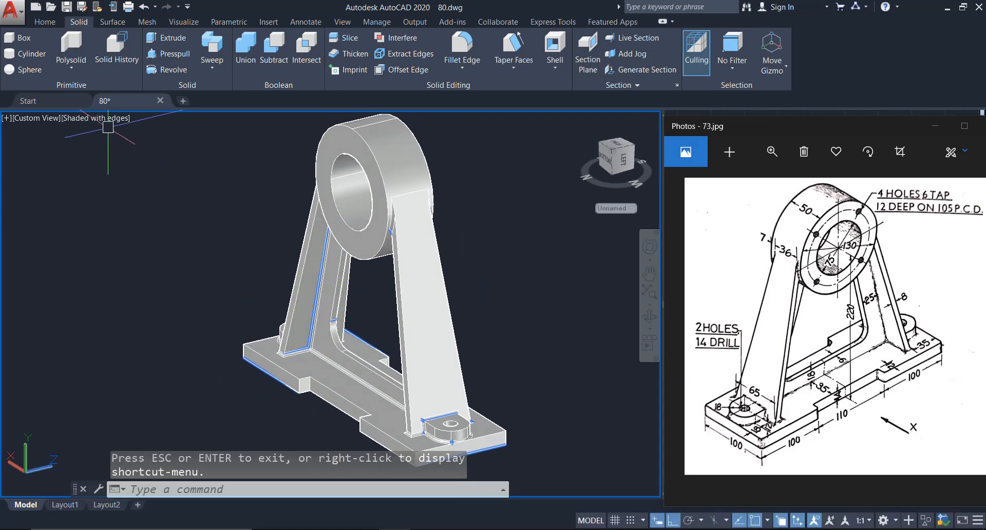
pyautogui.click(109, 118)
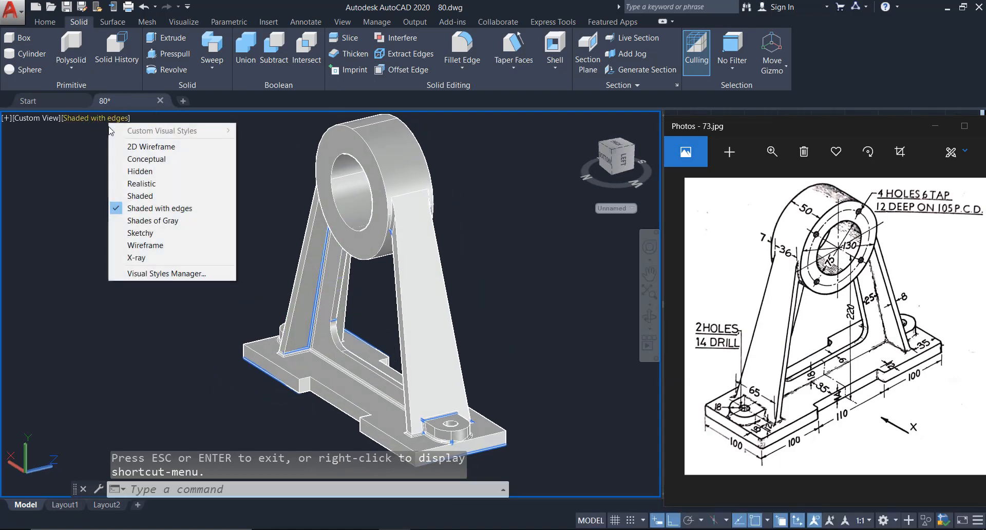
pyautogui.click(139, 196)
pyautogui.click(413, 303)
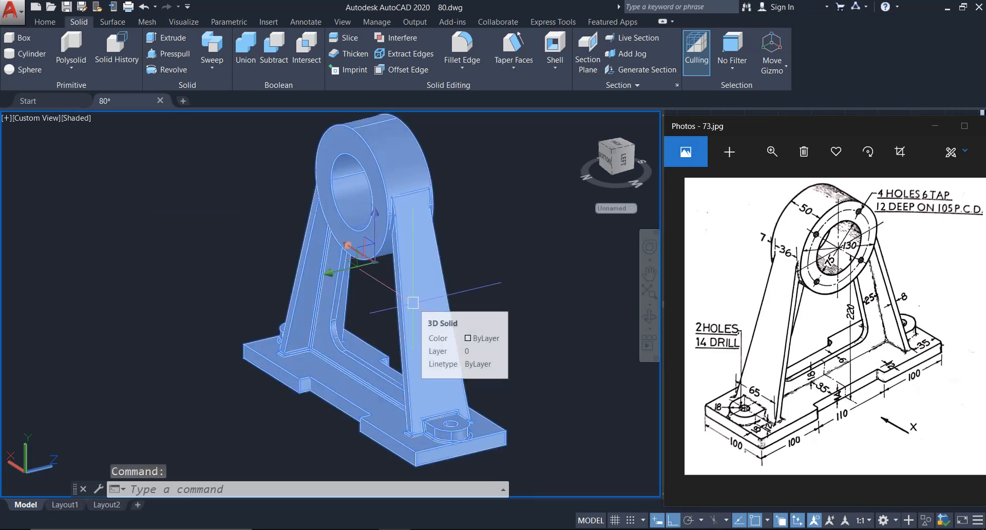
pyautogui.press('Escape')
# Examine the shaded bracket from the ring face with the four tapped holes, in an angled view resembling the reference drawing.
pyautogui.scroll(2, 389, 390)
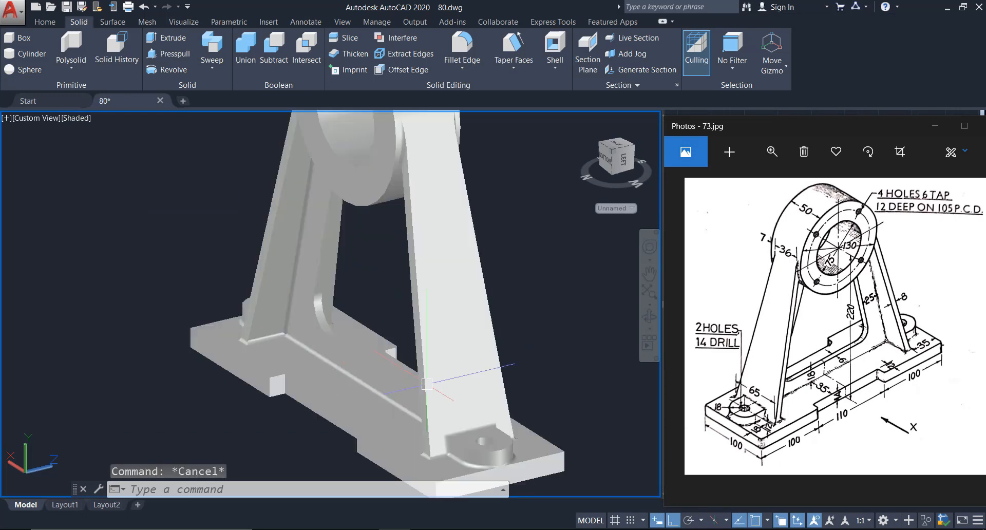
pyautogui.click(649, 317)
pyautogui.moveTo(564, 318); pyautogui.dragTo(246, 317)
pyautogui.moveTo(576, 324); pyautogui.dragTo(428, 361, button='middle')
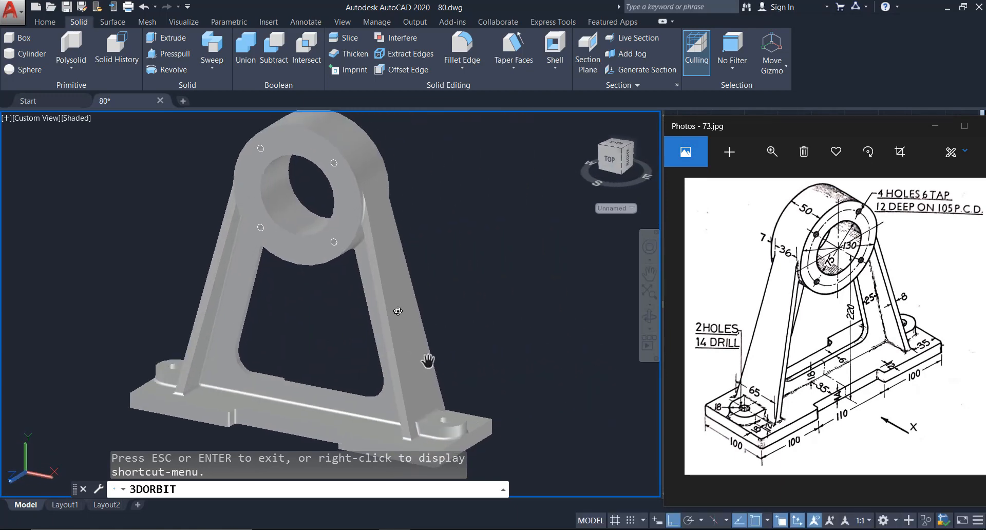
pyautogui.moveTo(397, 311); pyautogui.dragTo(379, 334)
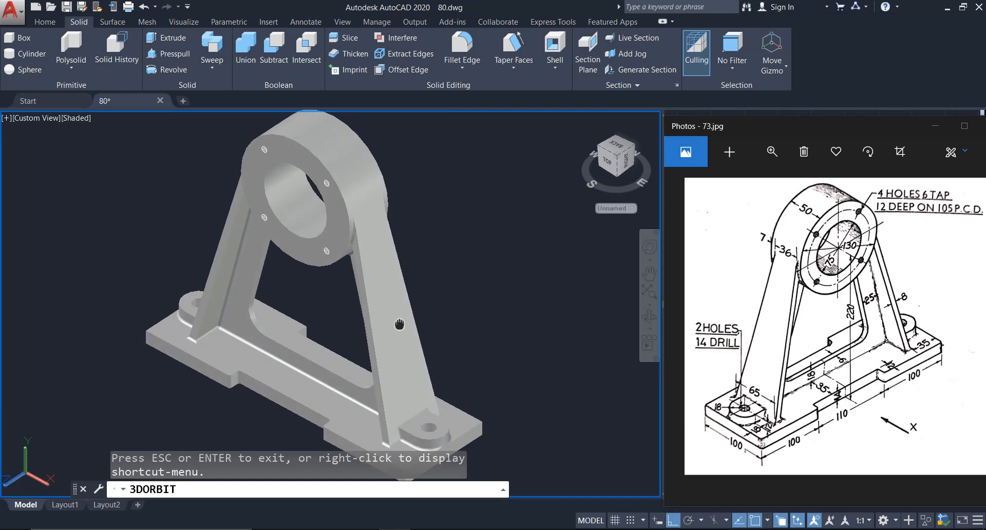
pyautogui.moveTo(399, 324); pyautogui.dragTo(412, 327, button='middle')
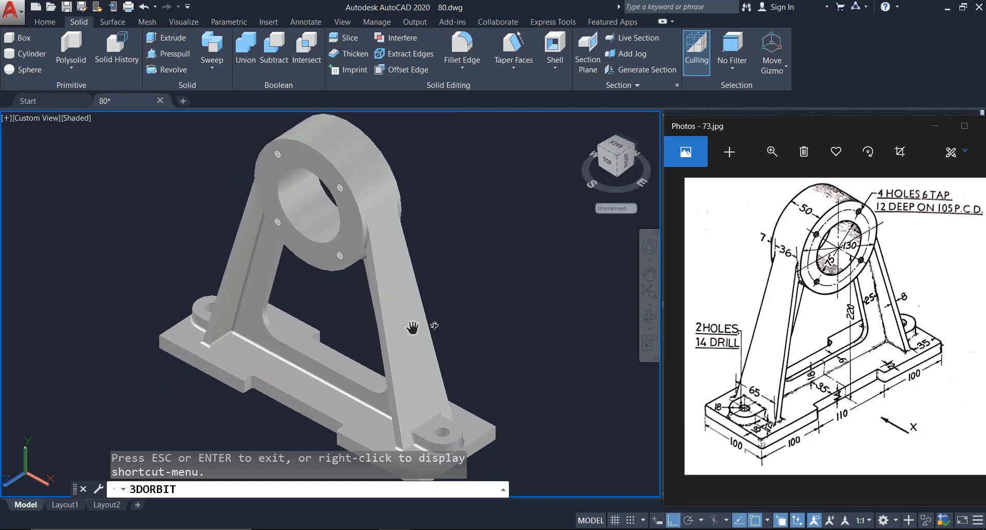
pyautogui.press('Escape')
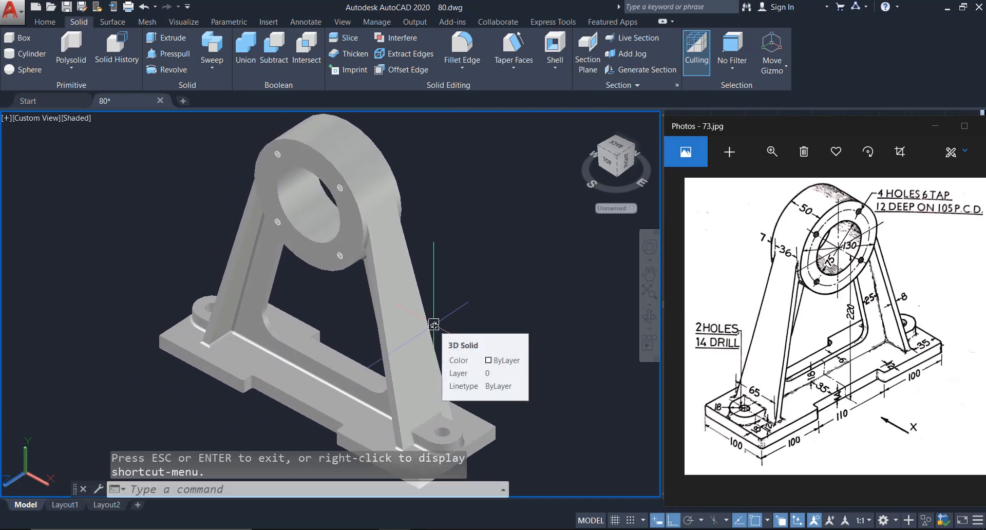